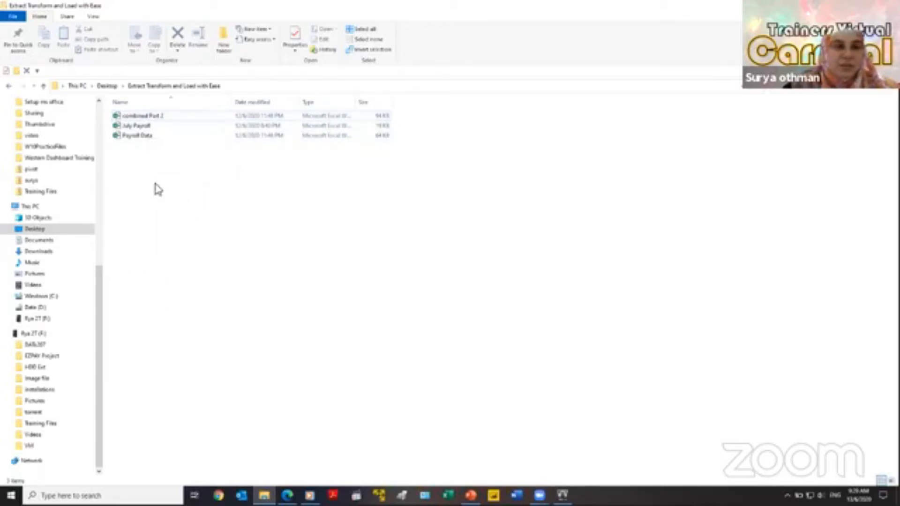
Step: Create a new Excel workbook named Combined Data in the Extract Transform and Load with Ease folder and open it
{"action": "right_click", "coordinate": [156, 185]}
{"action": "mouse_move", "coordinate": [189, 299]}
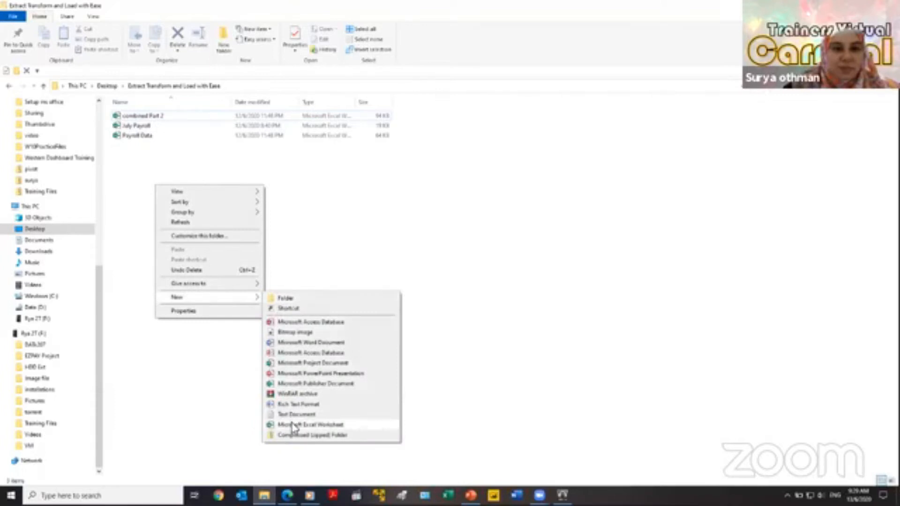
{"action": "left_click", "coordinate": [292, 425]}
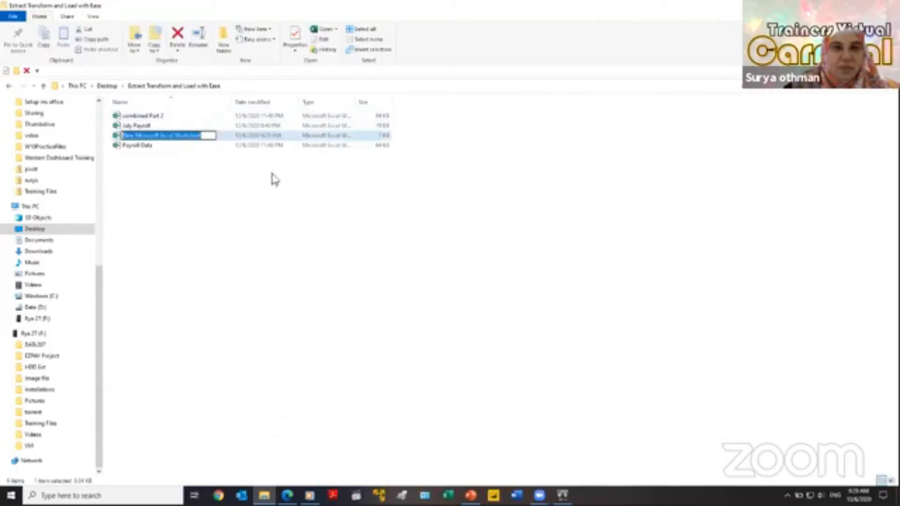
{"action": "type", "text": "Col"}
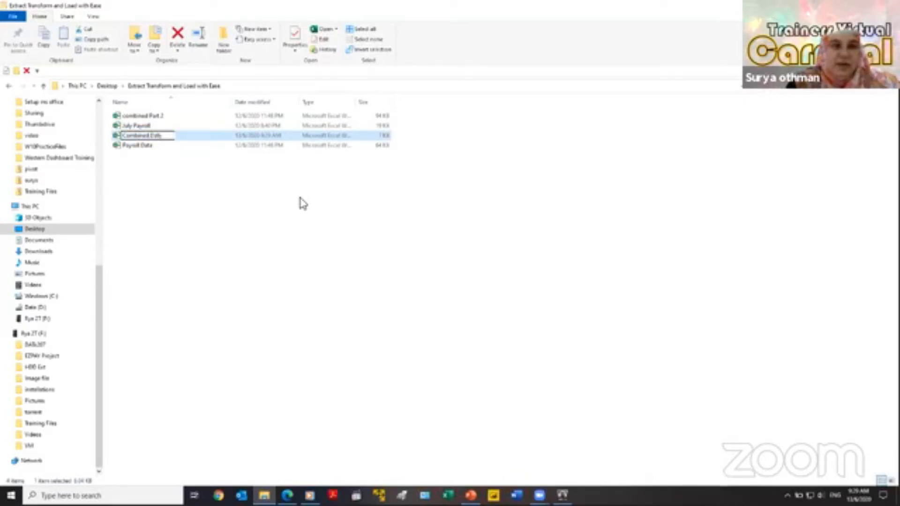
{"action": "left_click", "coordinate": [155, 183]}
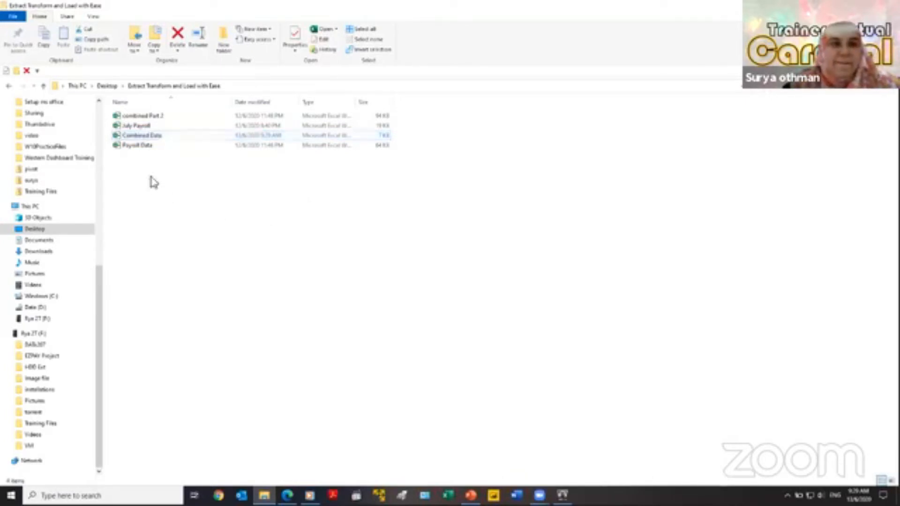
{"action": "double_click", "coordinate": [138, 137]}
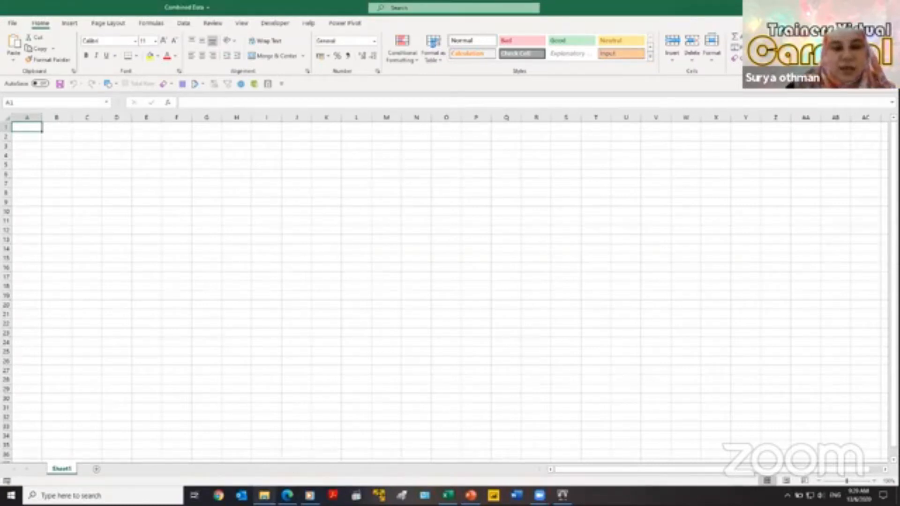
{"action": "mouse_move", "coordinate": [448, 495]}
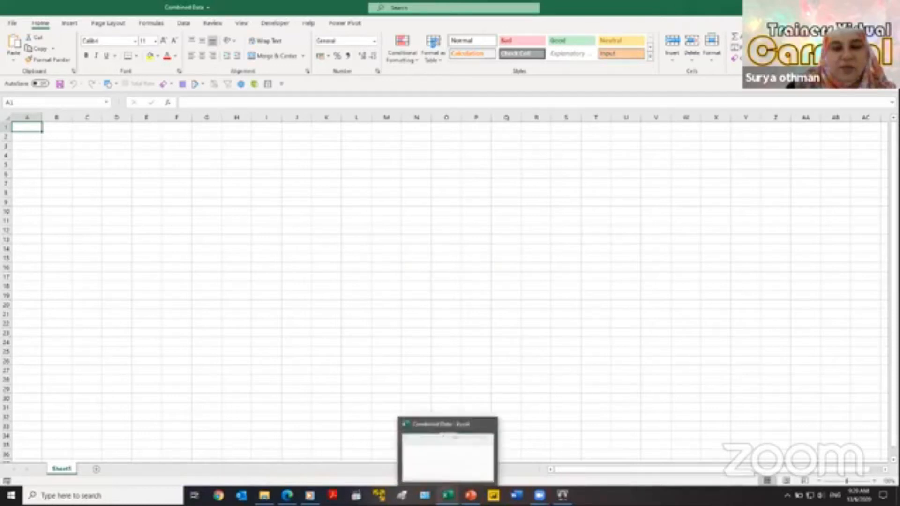
Step: Open the Payroll Data workbook from the Extract Transform and Load with Ease folder
{"action": "left_click", "coordinate": [265, 495]}
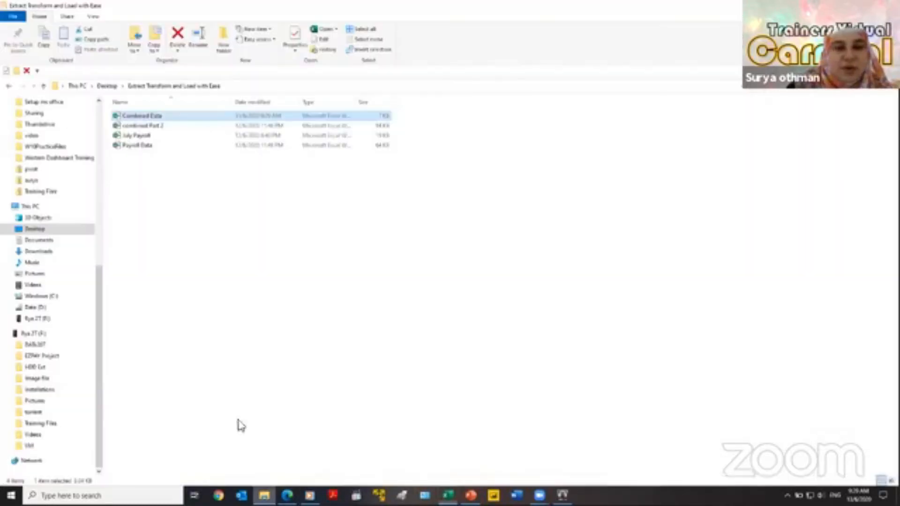
{"action": "left_click", "coordinate": [146, 145]}
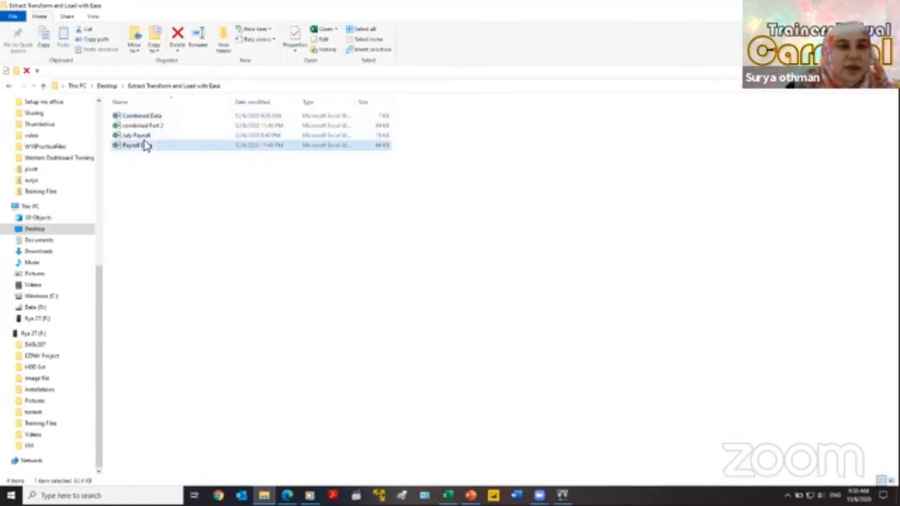
{"action": "left_click", "coordinate": [144, 142]}
{"action": "left_click", "coordinate": [132, 172]}
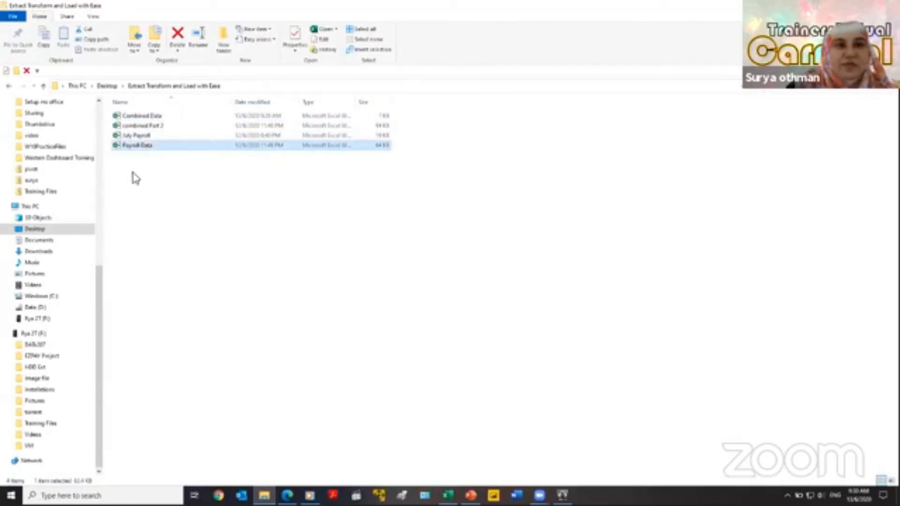
{"action": "double_click", "coordinate": [136, 146]}
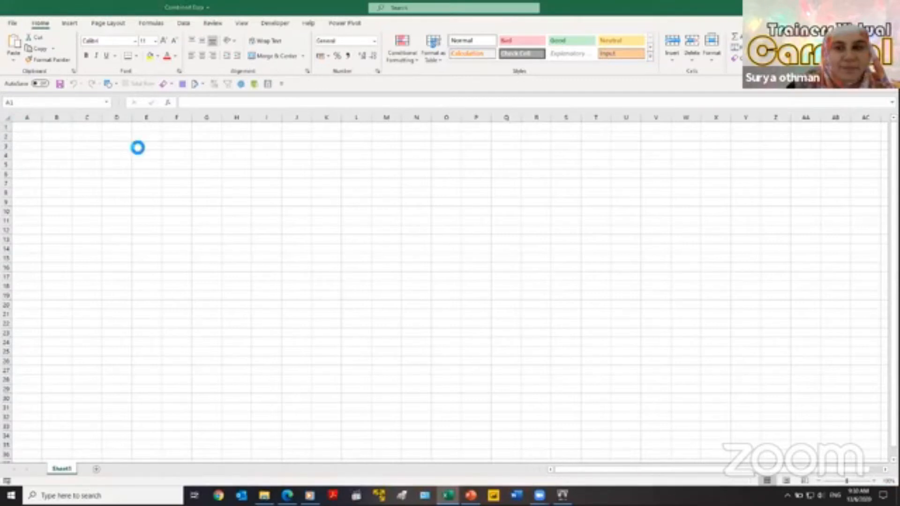
{"action": "left_click", "coordinate": [161, 242]}
{"action": "left_click", "coordinate": [13, 470]}
{"action": "left_click", "coordinate": [127, 346]}
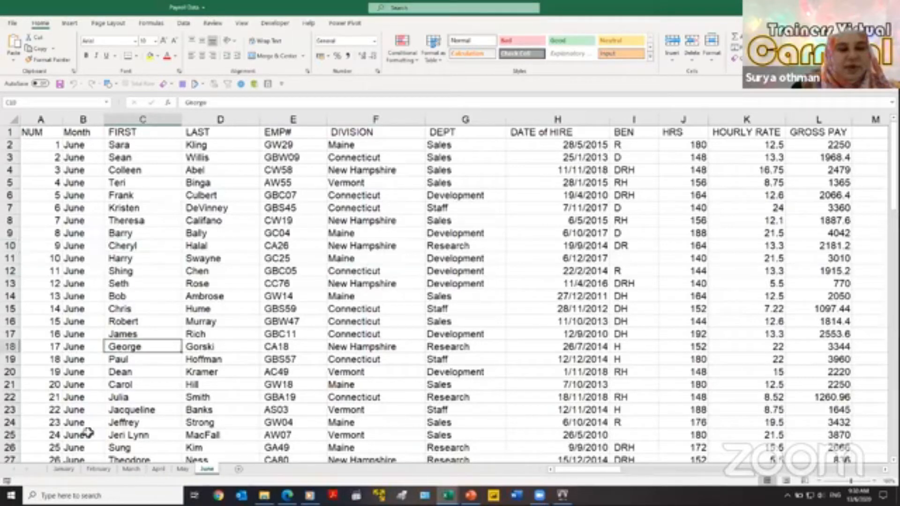
Step: Look through the monthly payroll sheets, including January, February, March and June, and examine the June rows and column layout
{"action": "left_click", "coordinate": [62, 470]}
{"action": "left_click", "coordinate": [99, 469]}
{"action": "left_click", "coordinate": [132, 469]}
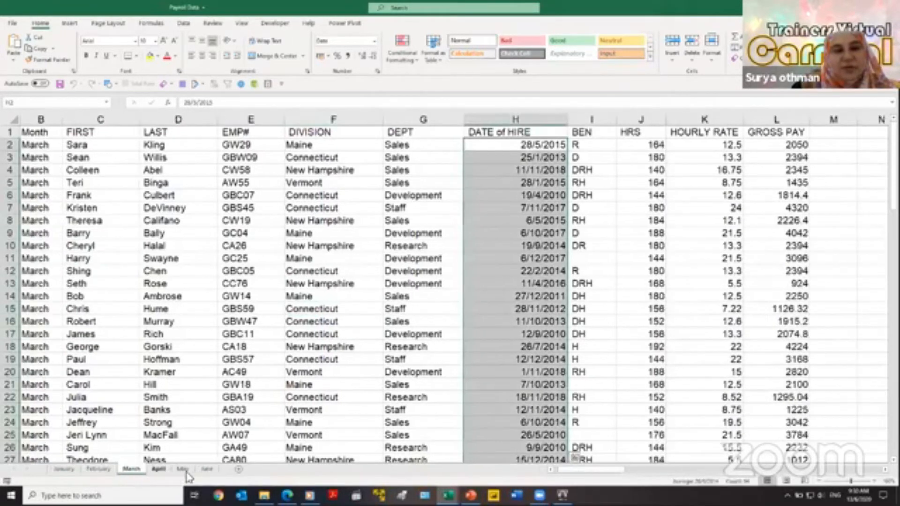
{"action": "left_click", "coordinate": [206, 470]}
{"action": "left_click", "coordinate": [205, 357]}
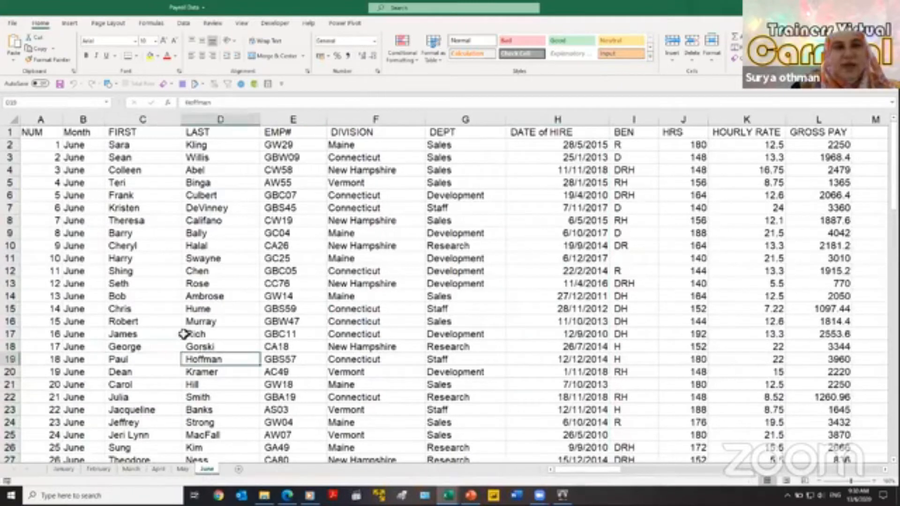
{"action": "left_click", "coordinate": [121, 271]}
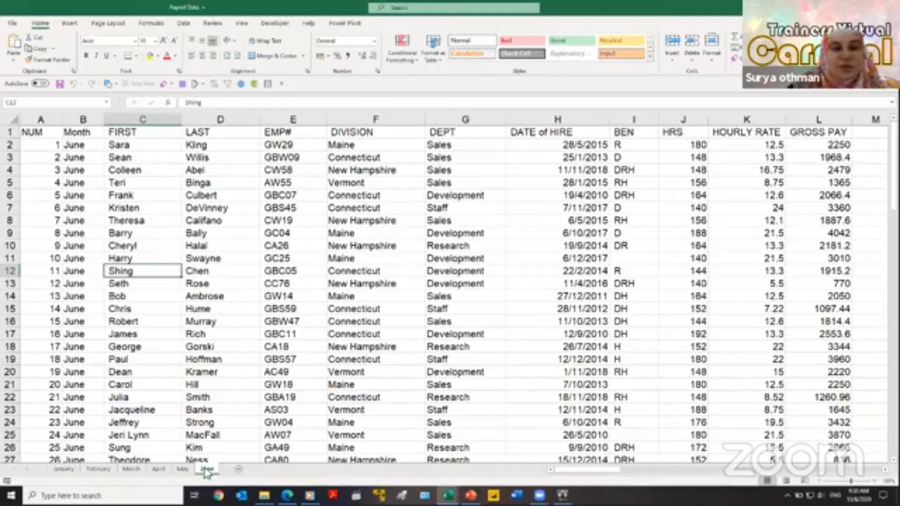
{"action": "left_click", "coordinate": [288, 339]}
{"action": "left_click", "coordinate": [287, 343]}
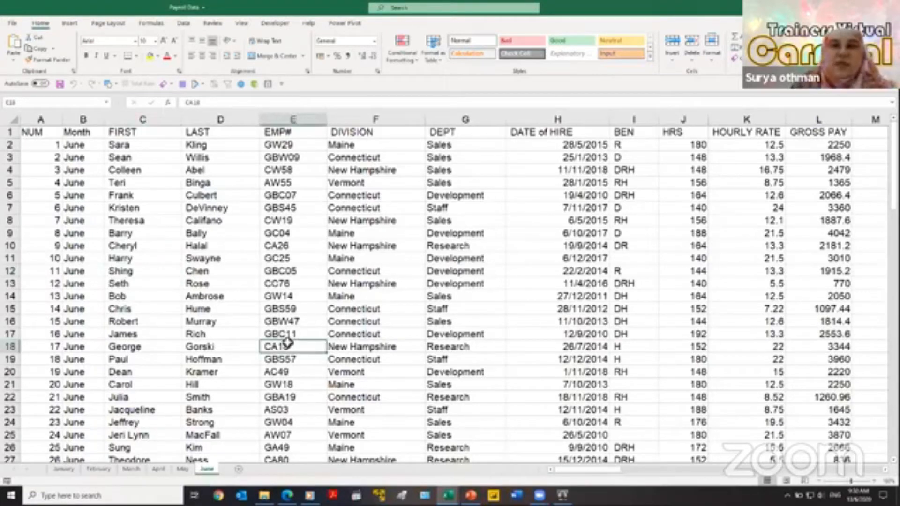
{"action": "scroll", "coordinate": [603, 469], "scroll_direction": "down", "scroll_amount": 1}
{"action": "left_click_drag", "start_coordinate": [602, 469], "coordinate": [596, 445]}
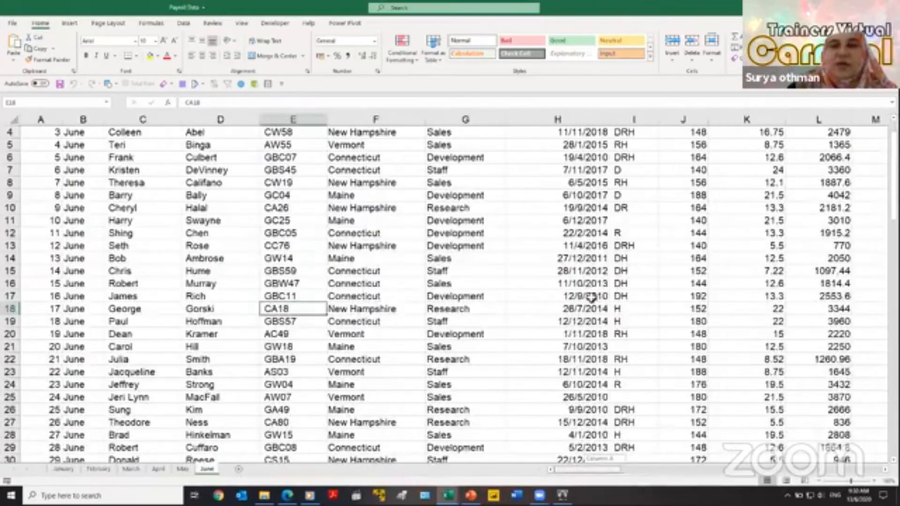
{"action": "scroll", "coordinate": [596, 284], "scroll_direction": "up", "scroll_amount": 1}
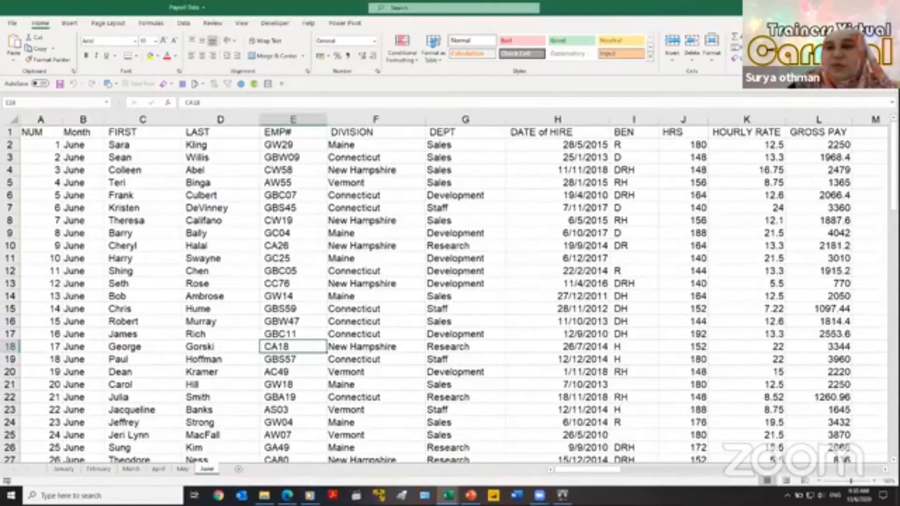
Step: Examine how the June sheet's GROSS PAY formulas relate to the HRS and HOURLY RATE columns
{"action": "left_click", "coordinate": [884, 470]}
{"action": "left_click", "coordinate": [884, 470]}
{"action": "left_click", "coordinate": [884, 470]}
{"action": "left_click", "coordinate": [664, 141]}
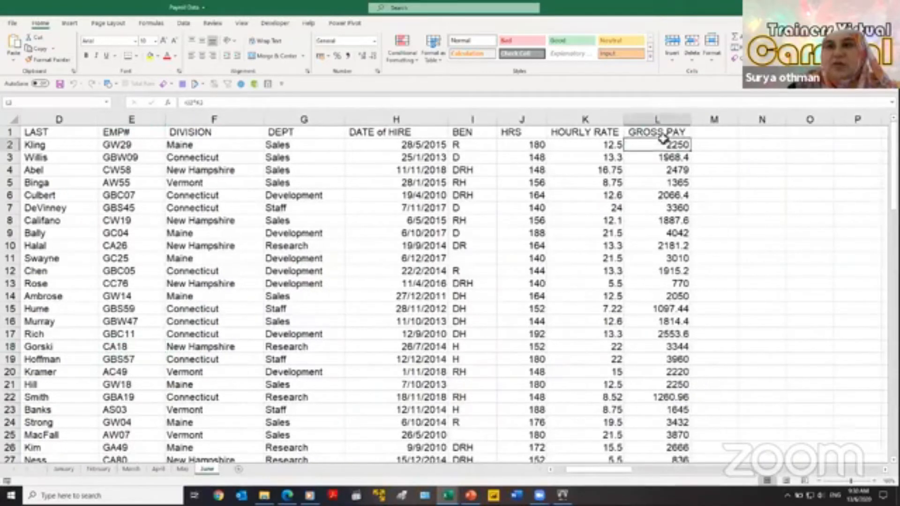
{"action": "left_click", "coordinate": [652, 171]}
{"action": "left_click", "coordinate": [650, 142]}
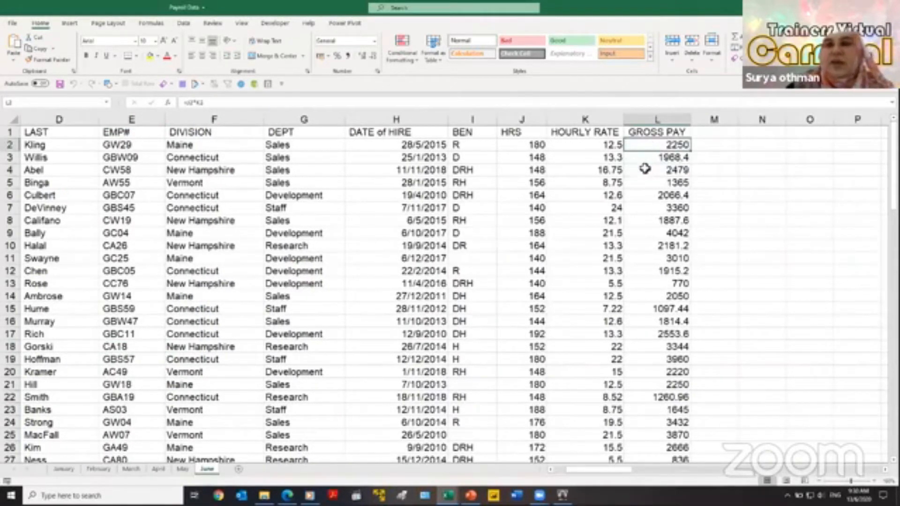
{"action": "left_click", "coordinate": [647, 170]}
{"action": "left_click", "coordinate": [639, 195]}
{"action": "left_click", "coordinate": [657, 157]}
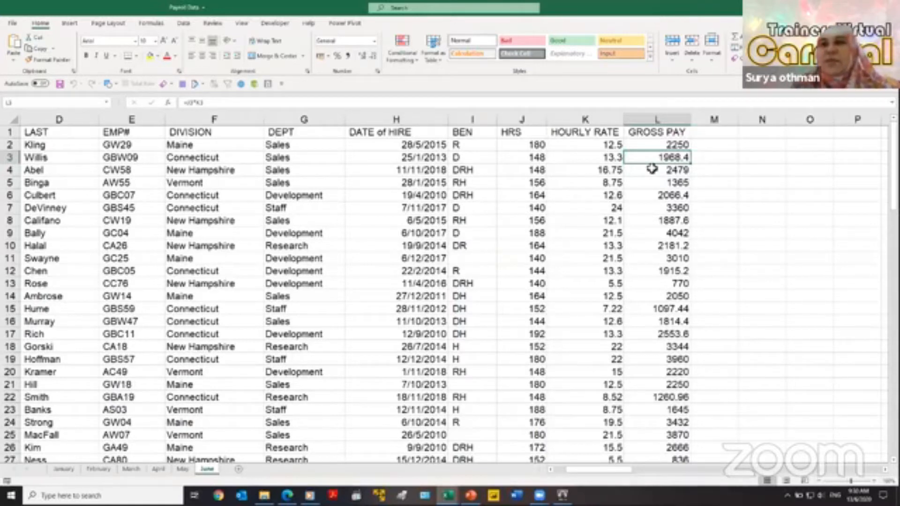
{"action": "left_click", "coordinate": [590, 169]}
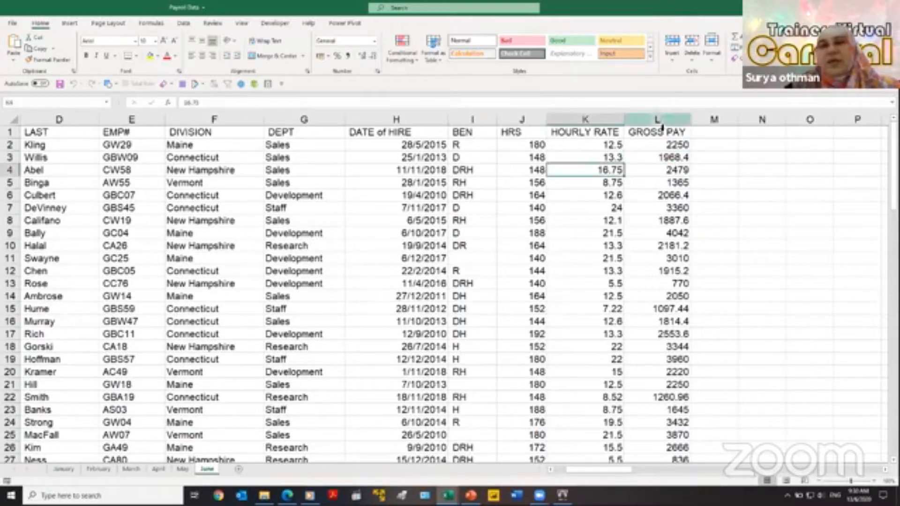
{"action": "left_click", "coordinate": [660, 245]}
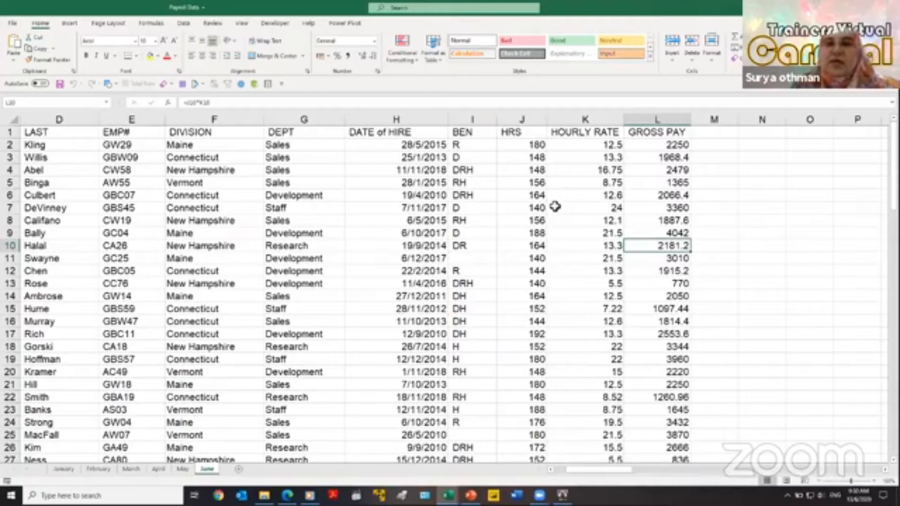
{"action": "left_click", "coordinate": [505, 257]}
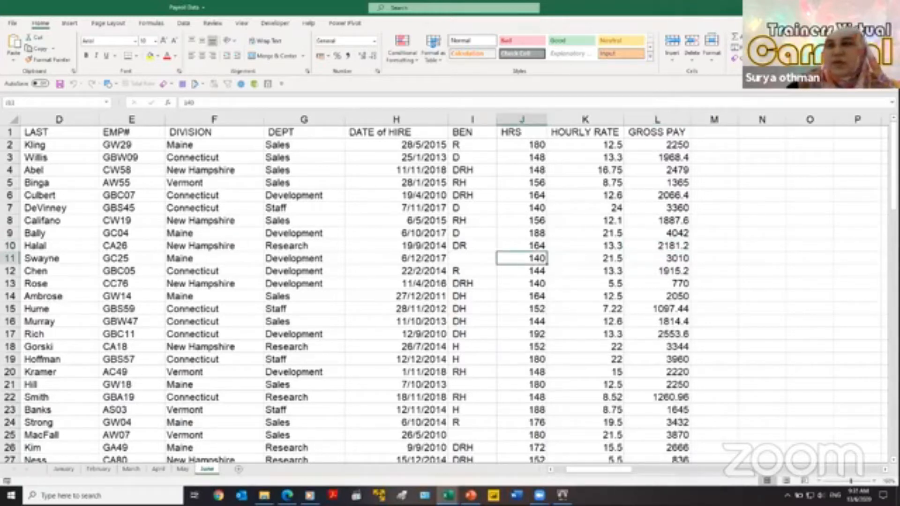
Step: Check the full path of the folder holding the payroll files in File Explorer and return to the Combined Data workbook
{"action": "key", "text": "alt+Tab"}
{"action": "left_click", "coordinate": [401, 258]}
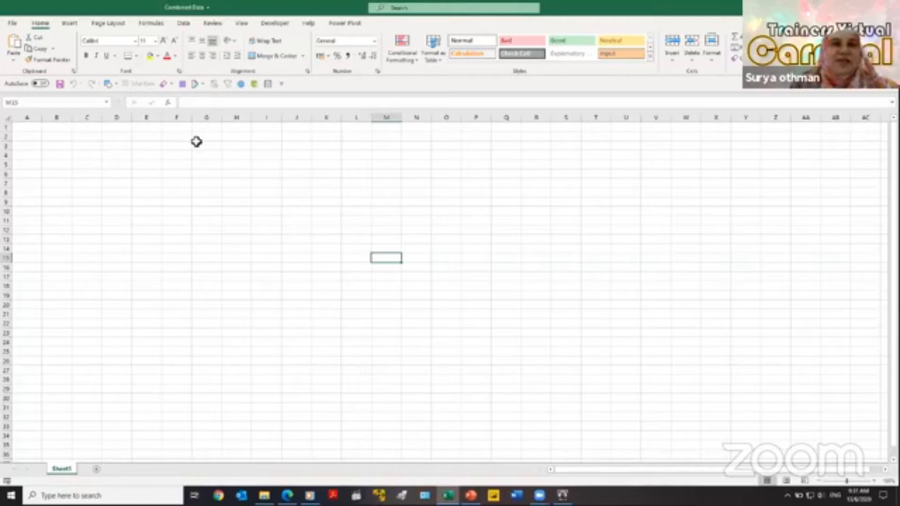
{"action": "left_click", "coordinate": [264, 496]}
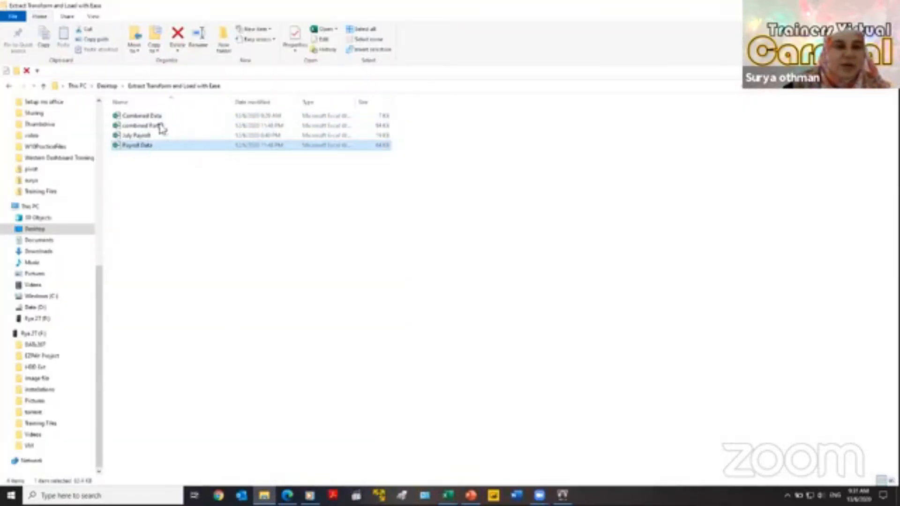
{"action": "left_click", "coordinate": [237, 86]}
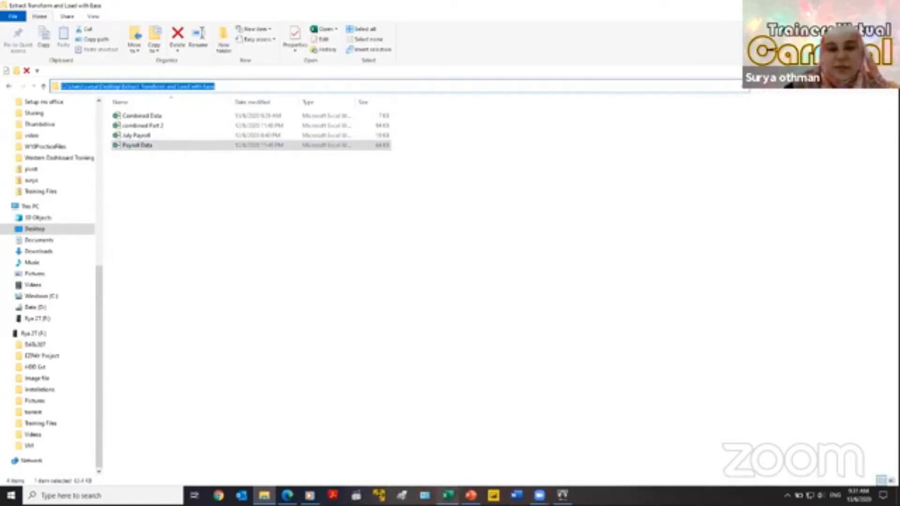
{"action": "left_click", "coordinate": [448, 495]}
{"action": "left_click", "coordinate": [366, 334]}
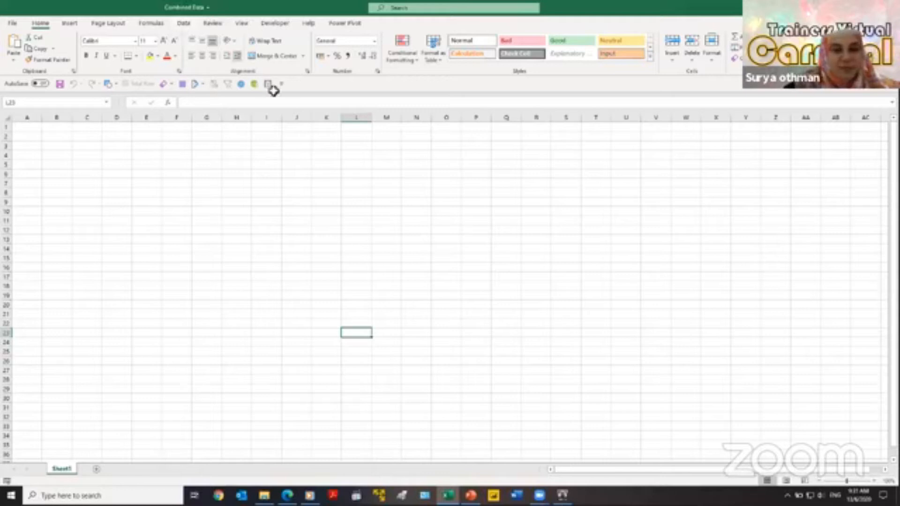
{"action": "key", "text": "ctrl+b"}
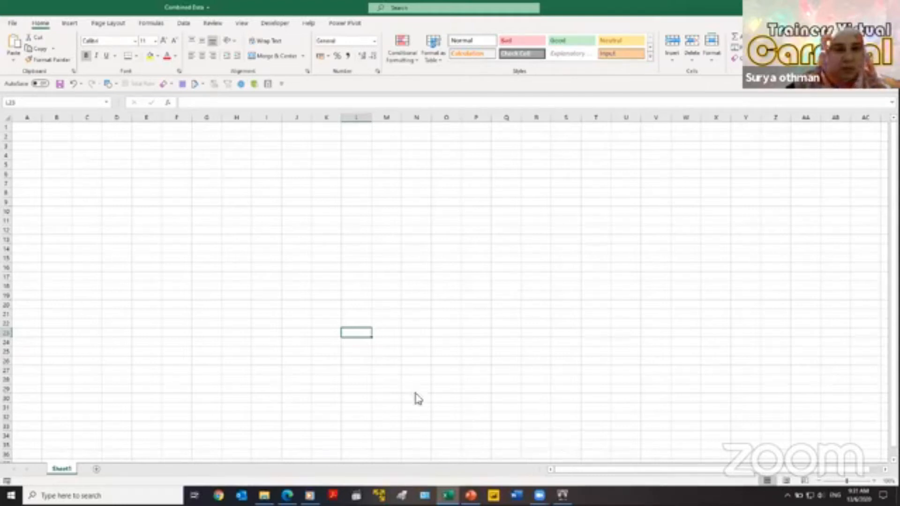
{"action": "key", "text": "super+d"}
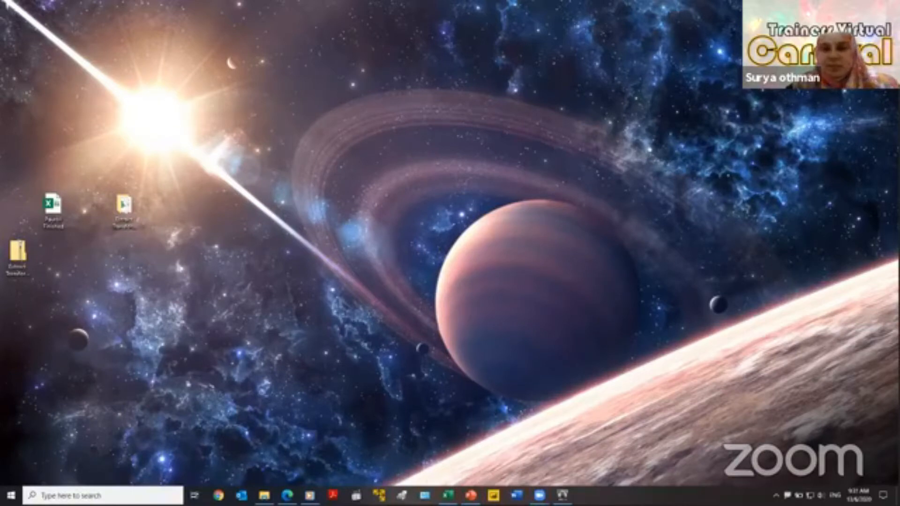
{"action": "left_click", "coordinate": [447, 495]}
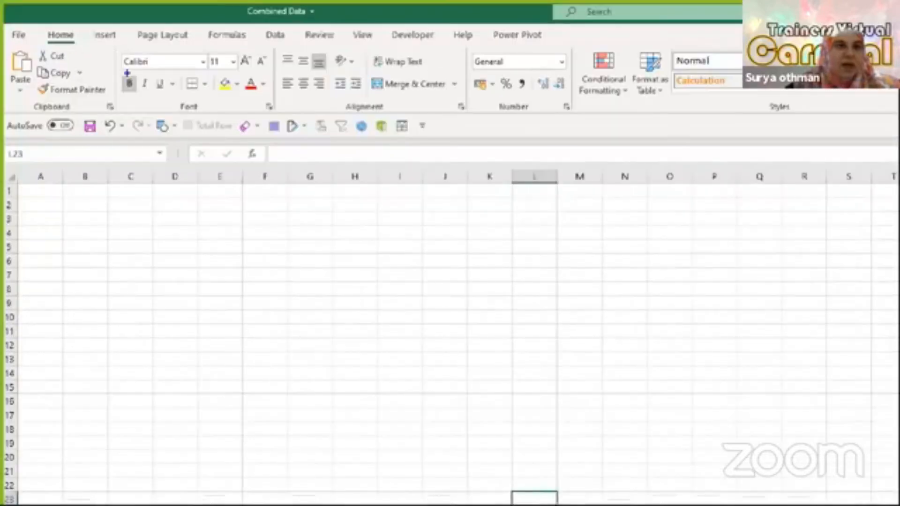
{"action": "left_click_drag", "start_coordinate": [254, 24], "coordinate": [303, 50]}
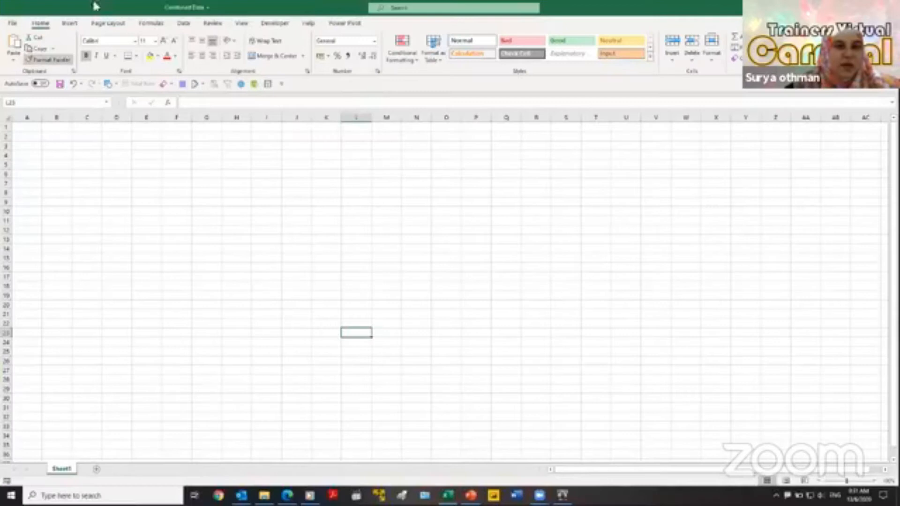
{"action": "left_click", "coordinate": [276, 35]}
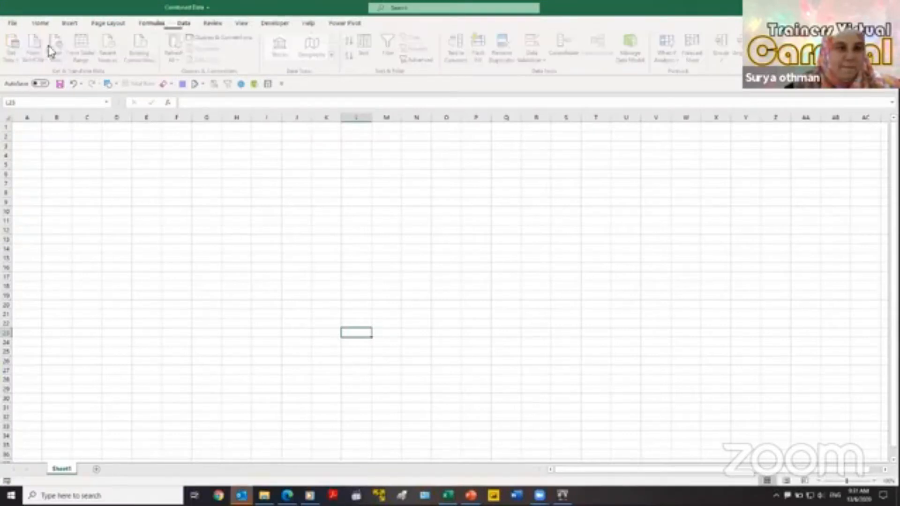
{"action": "left_click", "coordinate": [14, 53]}
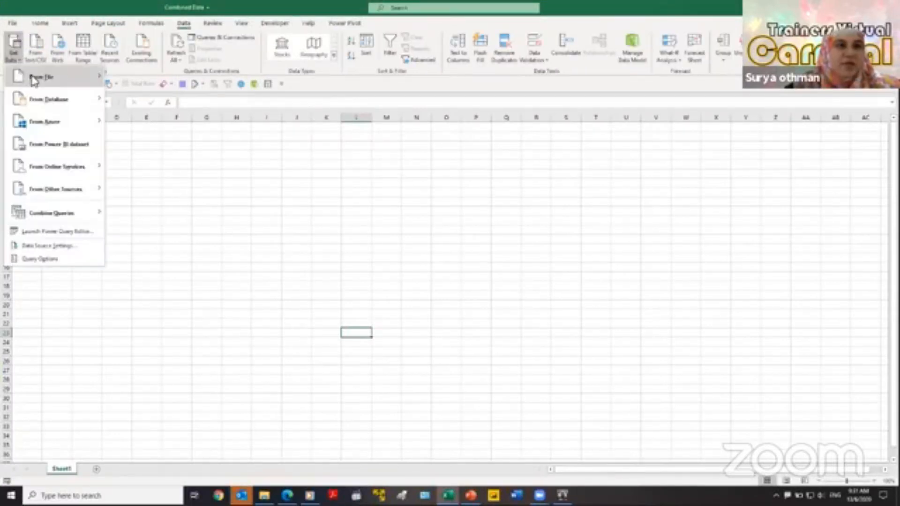
{"action": "mouse_move", "coordinate": [40, 77]}
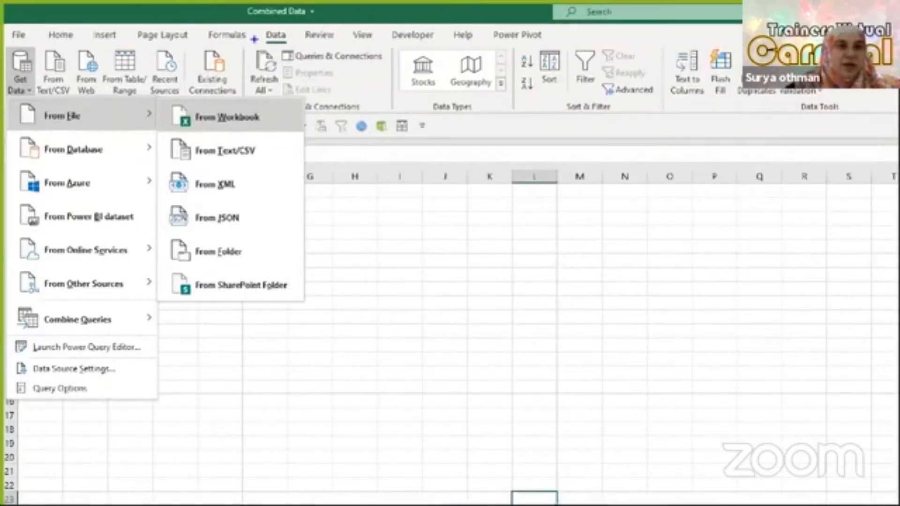
{"action": "left_click_drag", "start_coordinate": [256, 23], "coordinate": [293, 49]}
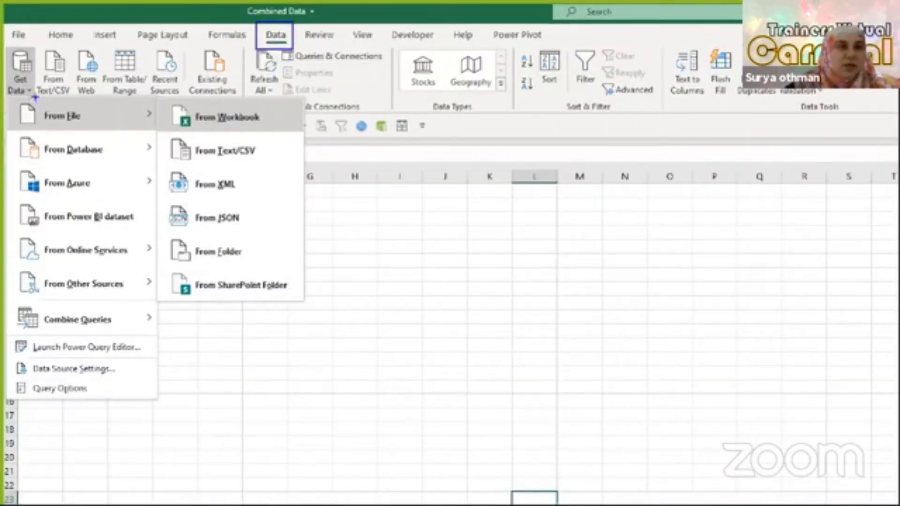
{"action": "left_click_drag", "start_coordinate": [14, 102], "coordinate": [104, 130]}
{"action": "mouse_move", "coordinate": [170, 105]}
{"action": "left_mouse_down"}
{"action": "mouse_move", "coordinate": [186, 131]}
{"action": "mouse_move", "coordinate": [291, 132]}
{"action": "left_mouse_up"}
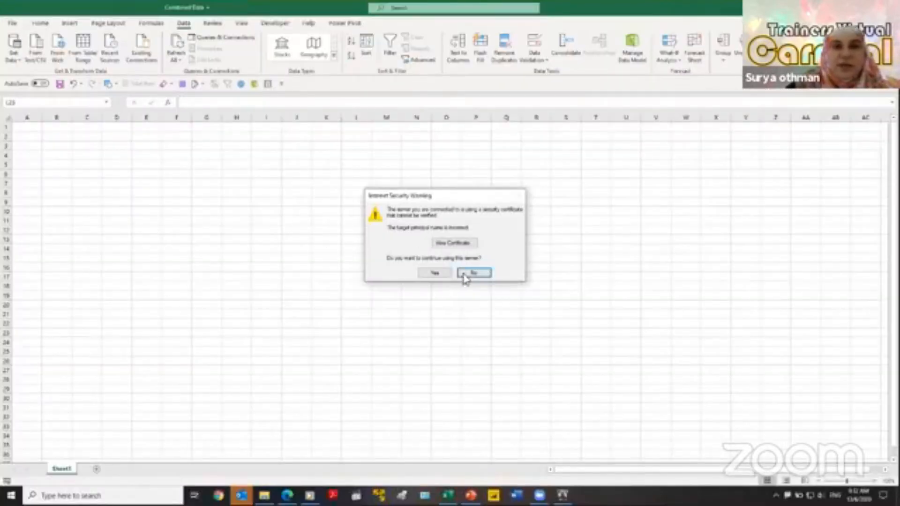
Step: Decline the unverified server certificate and get data from the Payroll Data workbook in the Desktop folder Extract Transform and Load with Ease
{"action": "left_click", "coordinate": [470, 273]}
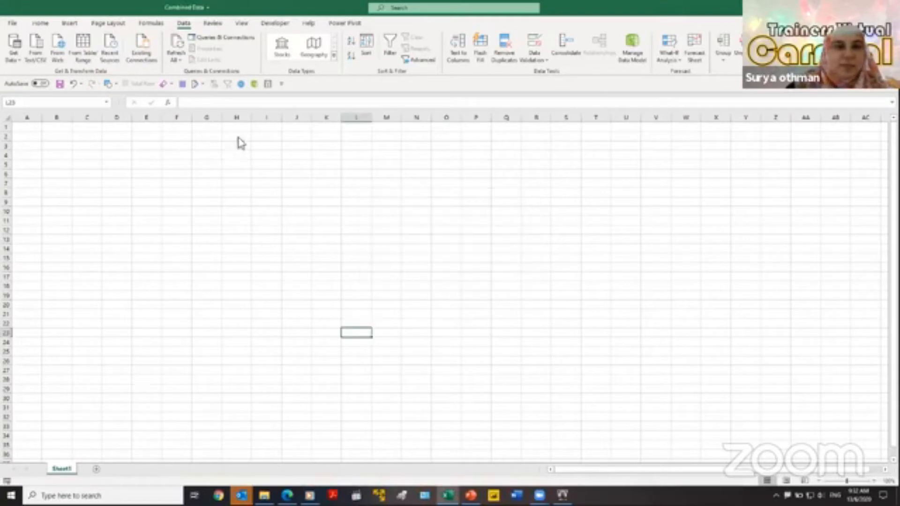
{"action": "left_click", "coordinate": [13, 49]}
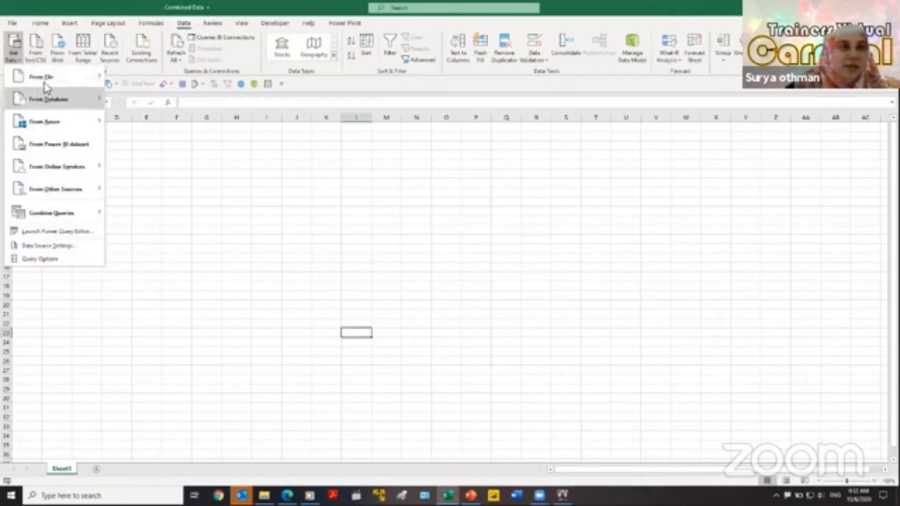
{"action": "mouse_move", "coordinate": [50, 82]}
{"action": "left_click", "coordinate": [117, 78]}
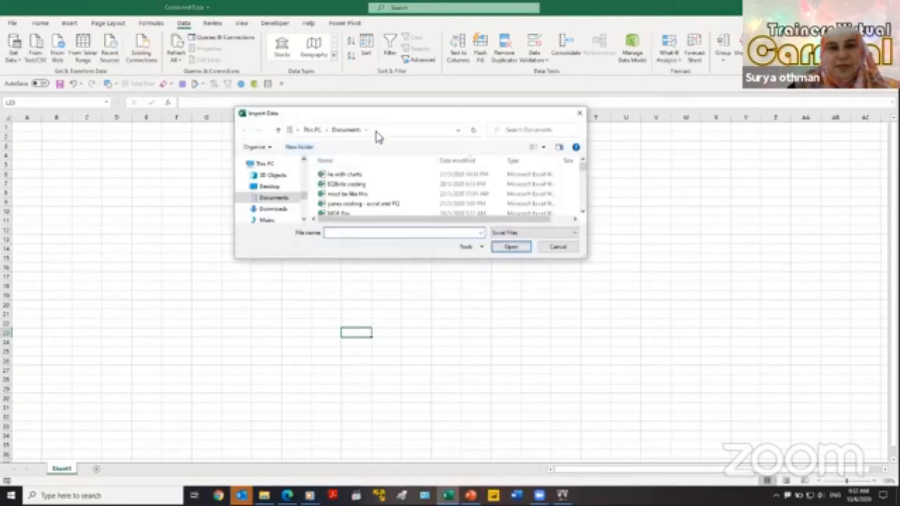
{"action": "left_click", "coordinate": [375, 134]}
{"action": "type", "text": "C:\\Users\\surya\\Desktop\\Extract Transform and Load with Excel"}
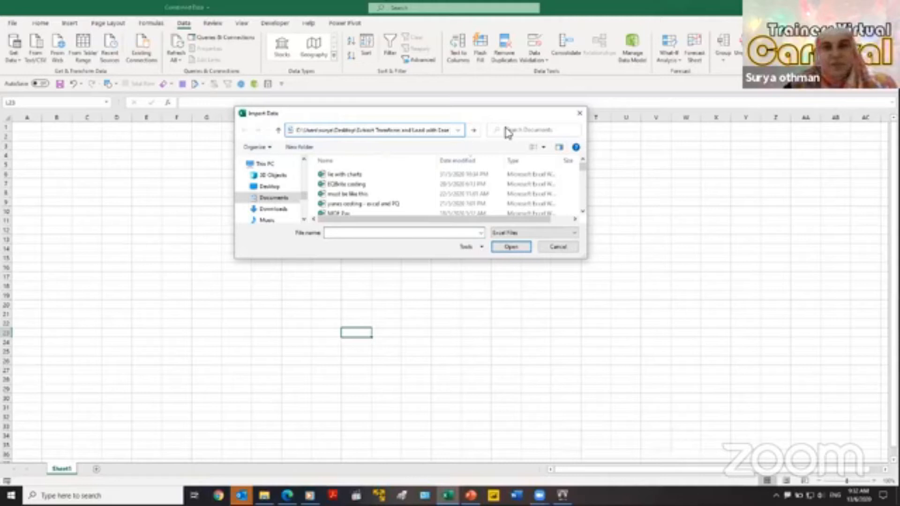
{"action": "left_click", "coordinate": [473, 130]}
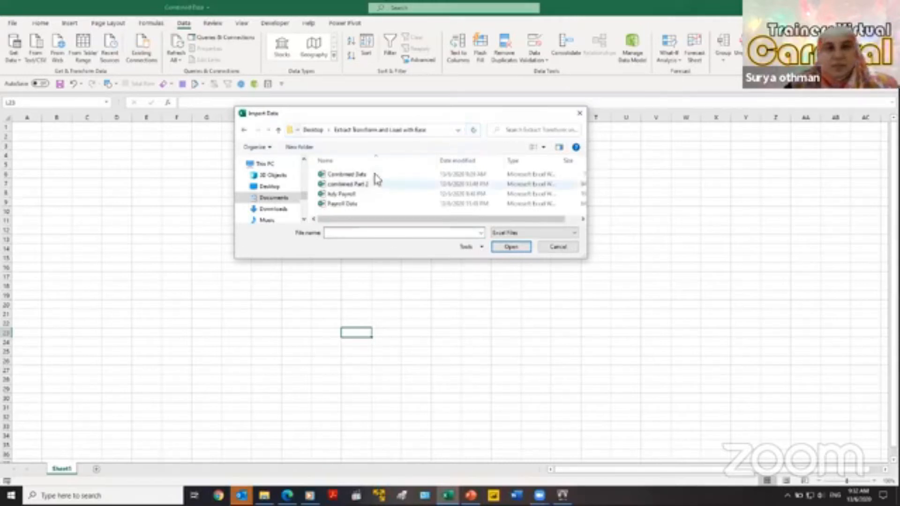
{"action": "double_click", "coordinate": [351, 204]}
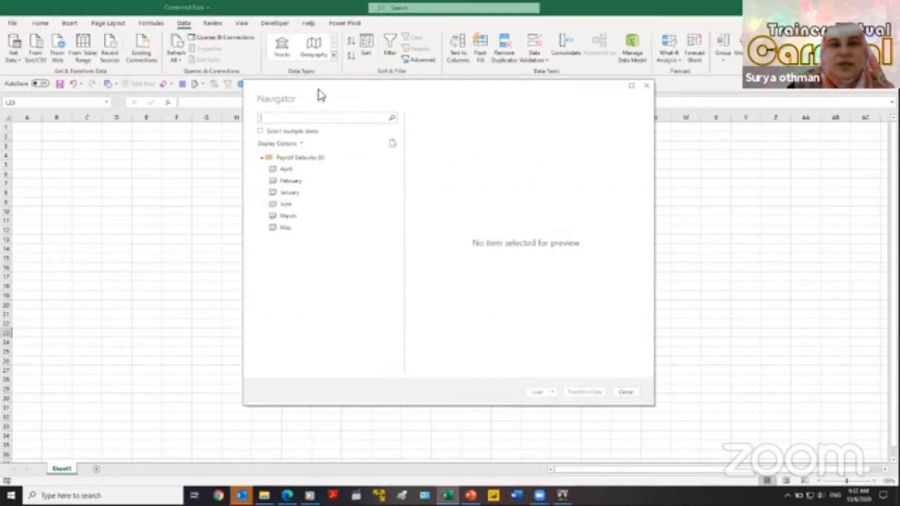
{"action": "left_click_drag", "start_coordinate": [261, 93], "coordinate": [244, 111]}
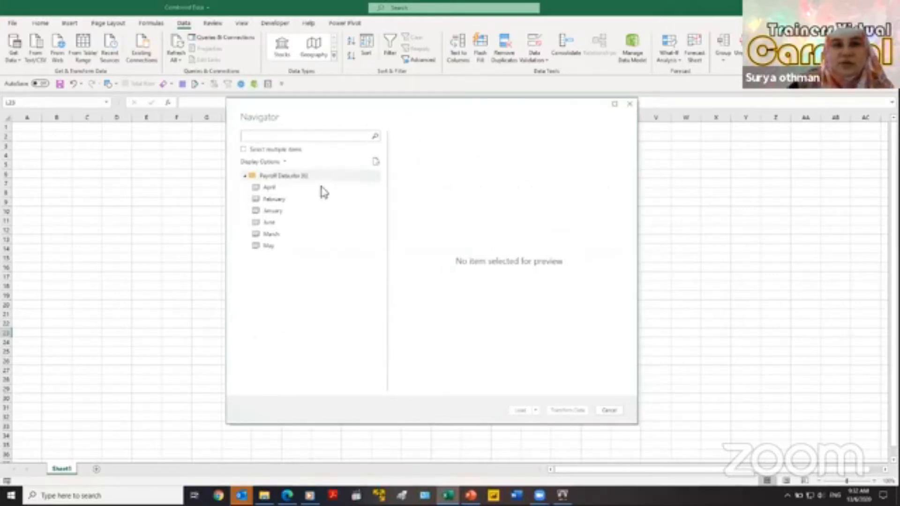
{"action": "left_click", "coordinate": [249, 150]}
{"action": "left_click", "coordinate": [261, 188]}
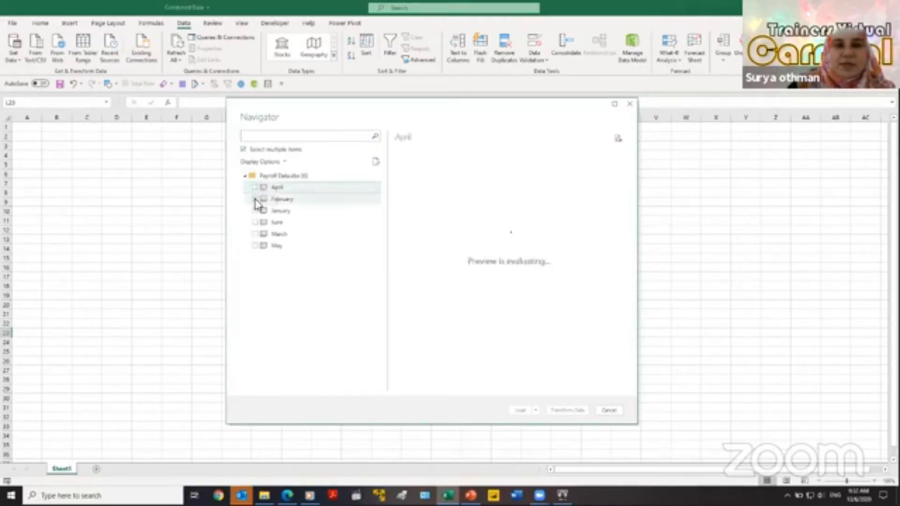
{"action": "left_click", "coordinate": [243, 150]}
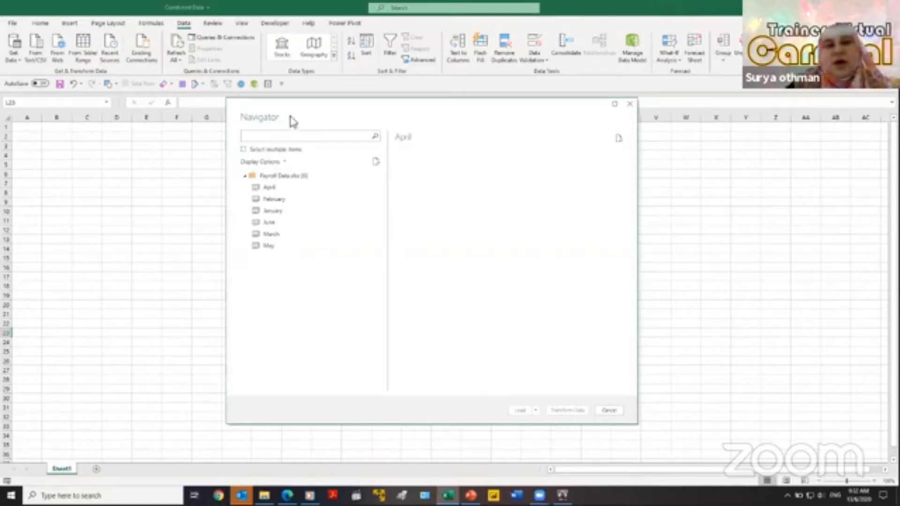
Step: Choose the whole Payroll Data.xlsx workbook rather than a single month and open it for transformation in the Power Query Editor
{"action": "left_click", "coordinate": [284, 176]}
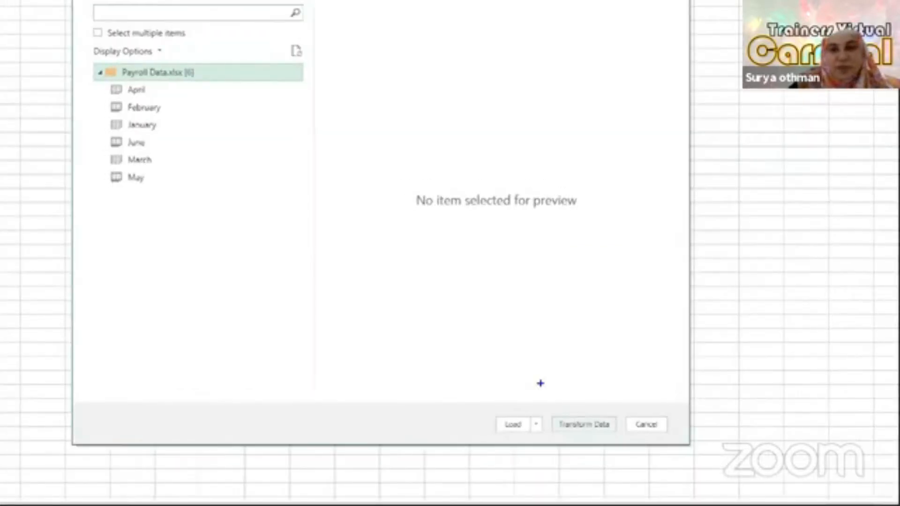
{"action": "left_click_drag", "start_coordinate": [600, 447], "coordinate": [616, 442]}
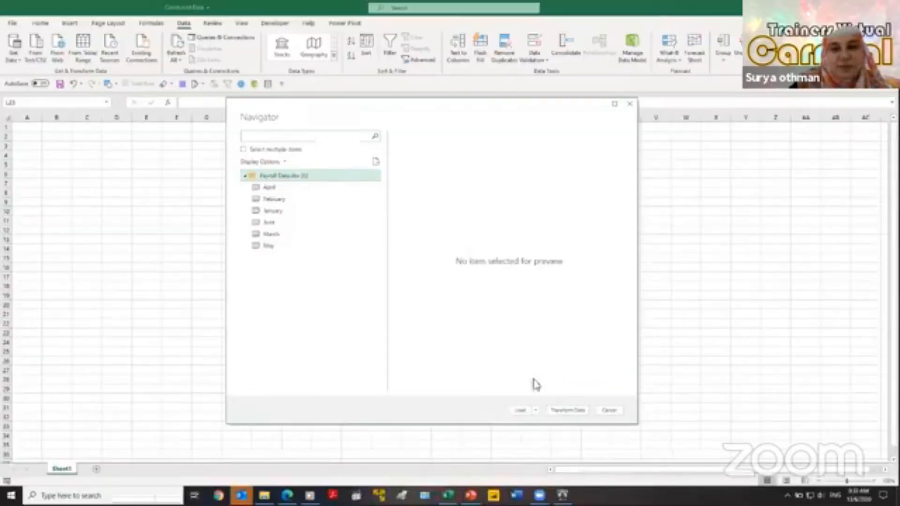
{"action": "left_click", "coordinate": [558, 411]}
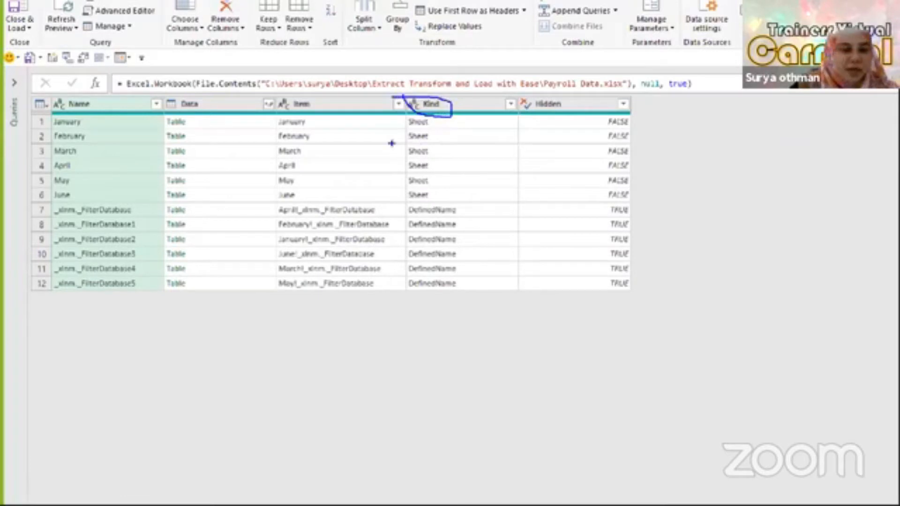
Step: Filter the Kind column to keep only the Sheet rows, excluding DefinedName
{"action": "mouse_move", "coordinate": [399, 136]}
{"action": "left_mouse_down"}
{"action": "mouse_move", "coordinate": [458, 159]}
{"action": "mouse_move", "coordinate": [441, 118]}
{"action": "left_mouse_up"}
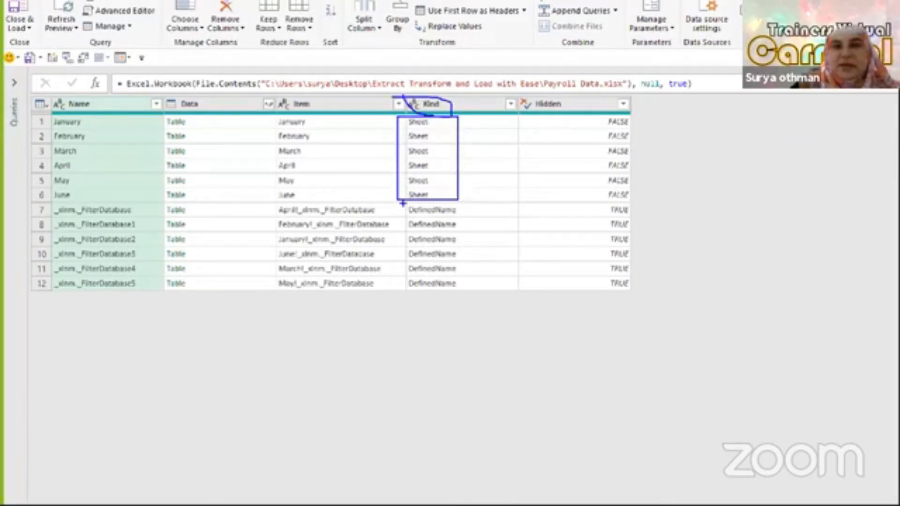
{"action": "mouse_move", "coordinate": [410, 224]}
{"action": "left_mouse_down"}
{"action": "mouse_move", "coordinate": [482, 291]}
{"action": "mouse_move", "coordinate": [382, 239]}
{"action": "mouse_move", "coordinate": [469, 249]}
{"action": "left_mouse_up"}
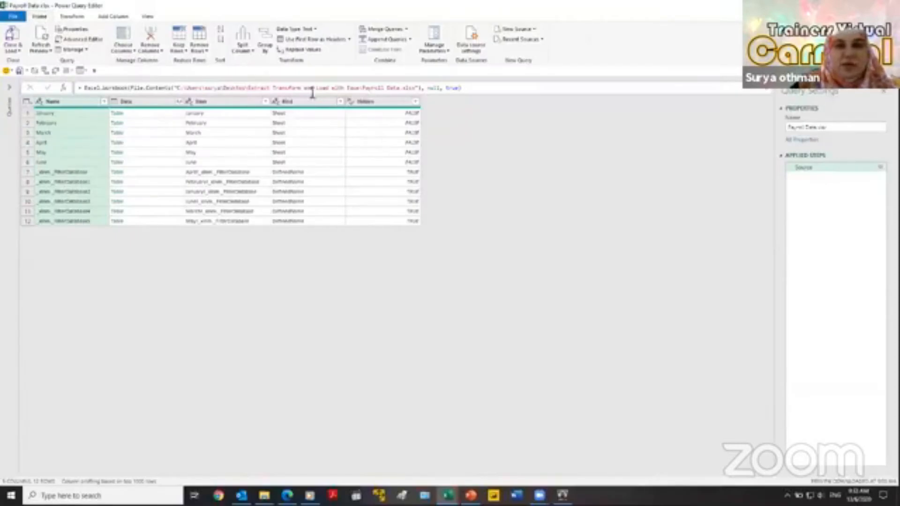
{"action": "left_click", "coordinate": [340, 102]}
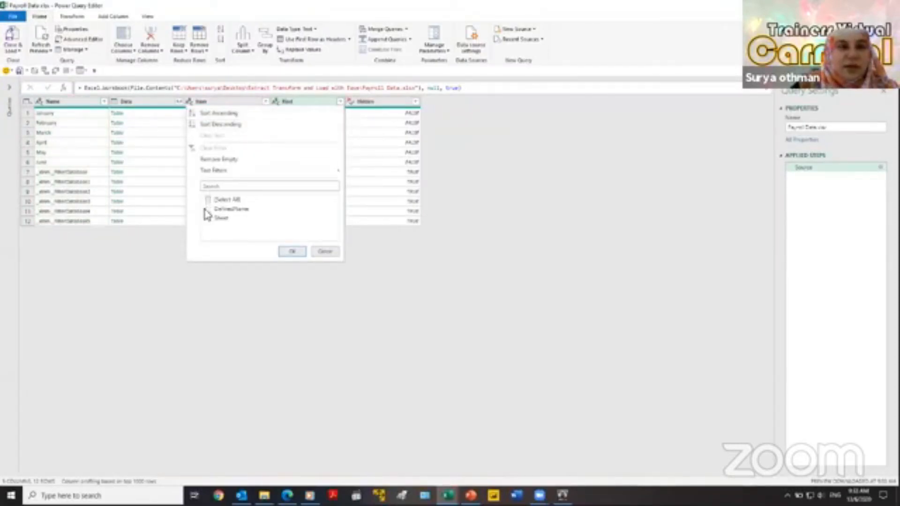
{"action": "left_click", "coordinate": [208, 219]}
{"action": "left_click", "coordinate": [290, 252]}
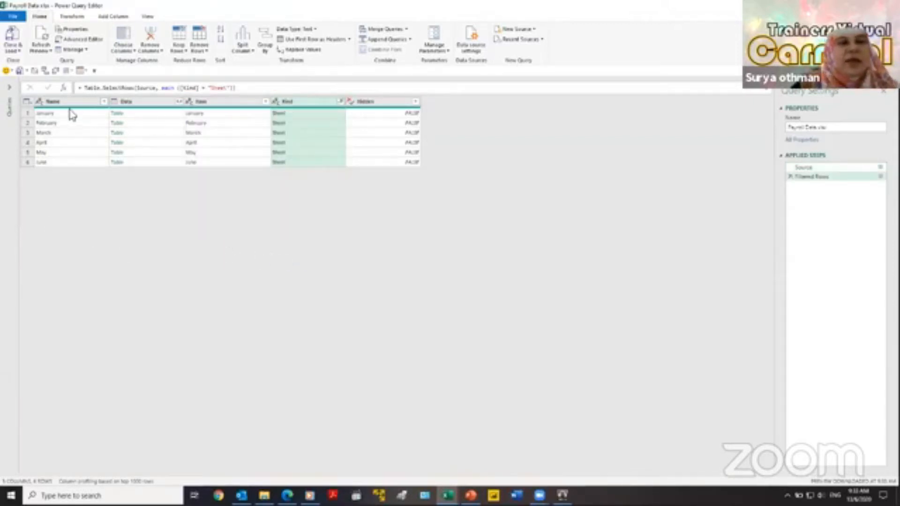
Step: Keep only the Data column in the query and remove all other columns
{"action": "left_click", "coordinate": [156, 102]}
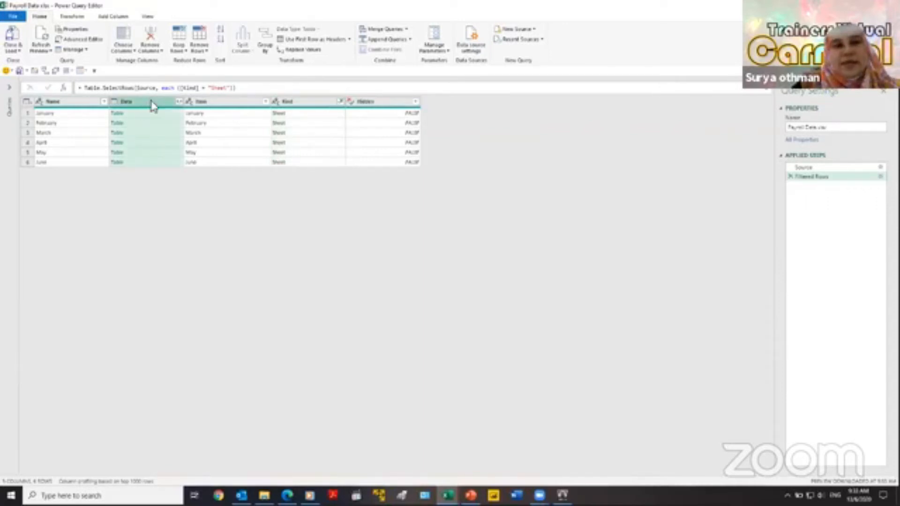
{"action": "right_click", "coordinate": [153, 104]}
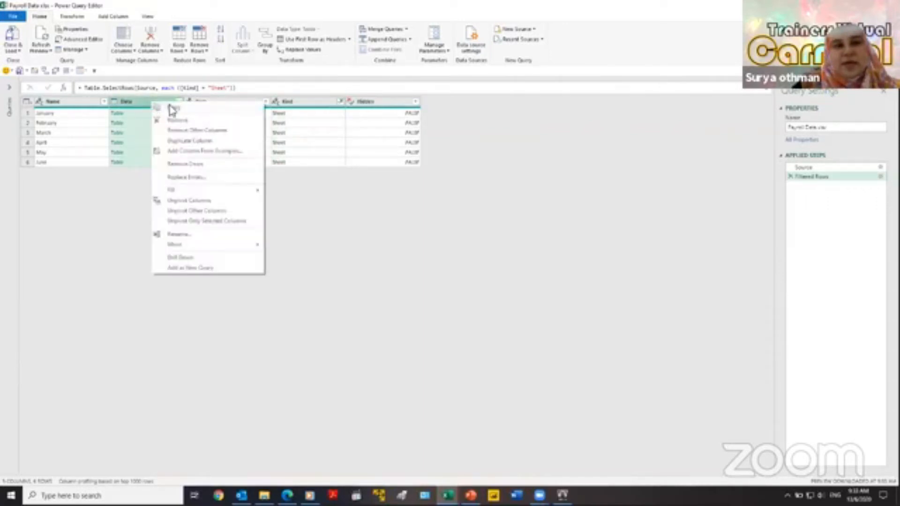
{"action": "left_click", "coordinate": [182, 131]}
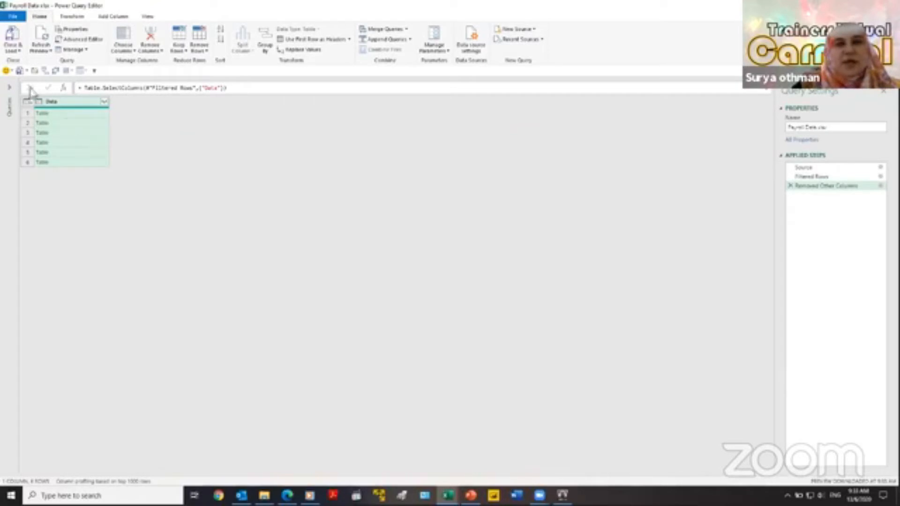
Step: Expand the tables in the Data column into all their columns without using the original column name as prefix
{"action": "left_click", "coordinate": [104, 101]}
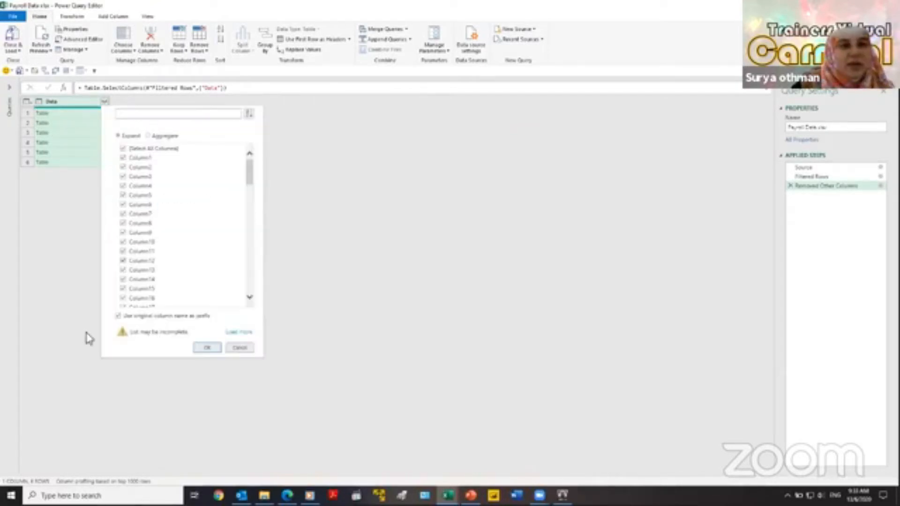
{"action": "left_click", "coordinate": [119, 316]}
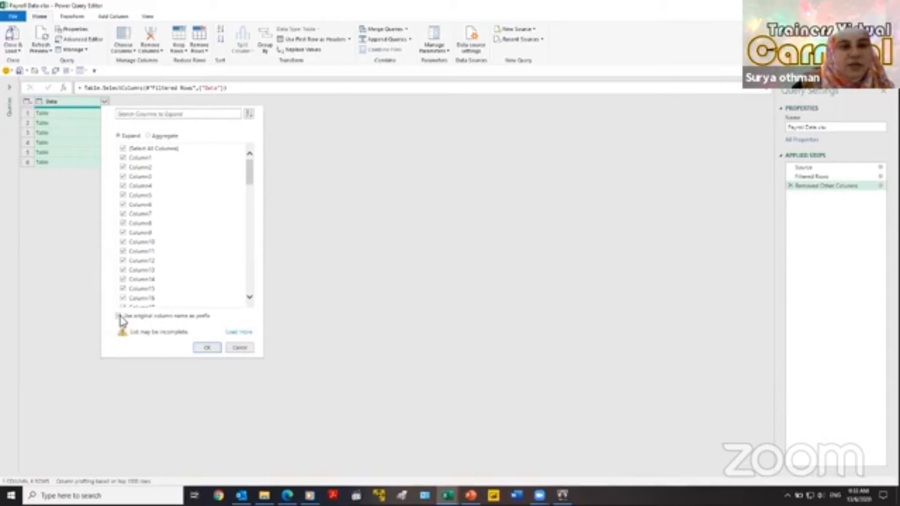
{"action": "left_click", "coordinate": [208, 348]}
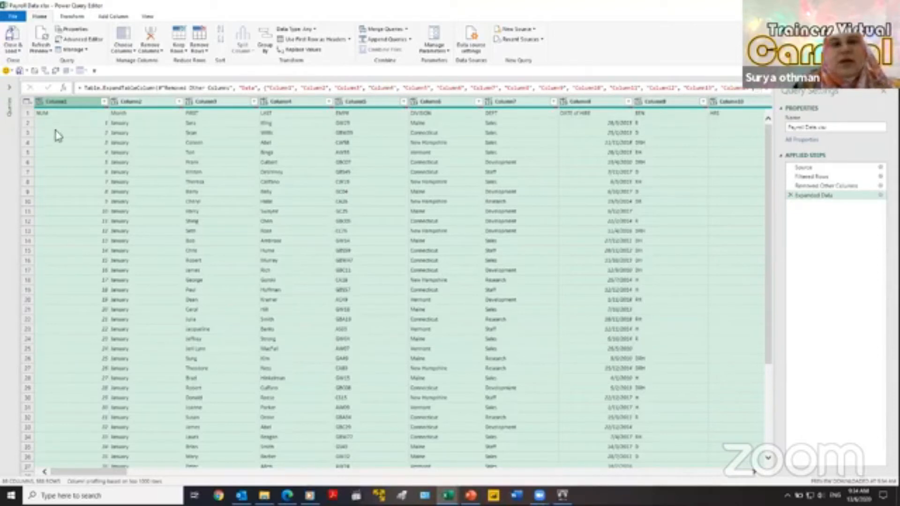
Step: Promote the first row, containing labels such as NUM, Month, FIRST and LAST, to column headers
{"action": "left_click", "coordinate": [84, 114]}
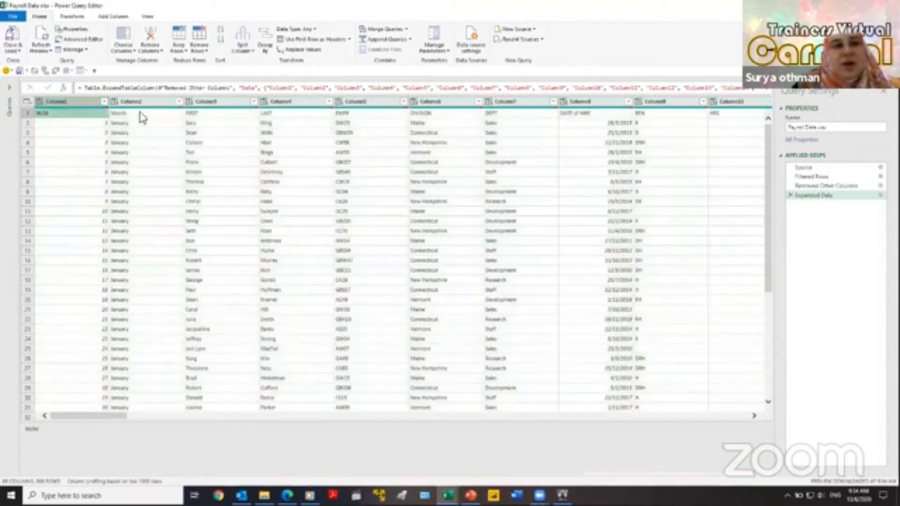
{"action": "left_click", "coordinate": [140, 114]}
{"action": "left_click", "coordinate": [216, 114]}
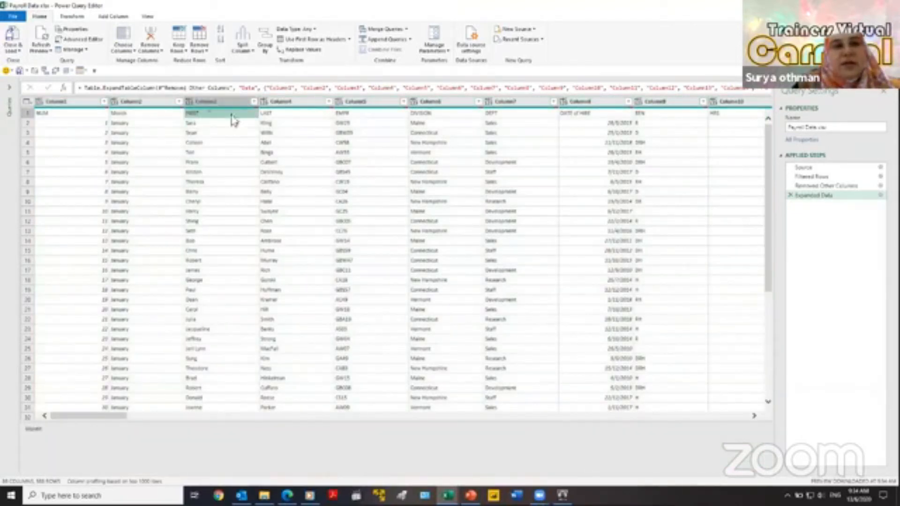
{"action": "left_click", "coordinate": [283, 120]}
{"action": "left_click", "coordinate": [91, 115]}
{"action": "left_click", "coordinate": [141, 115]}
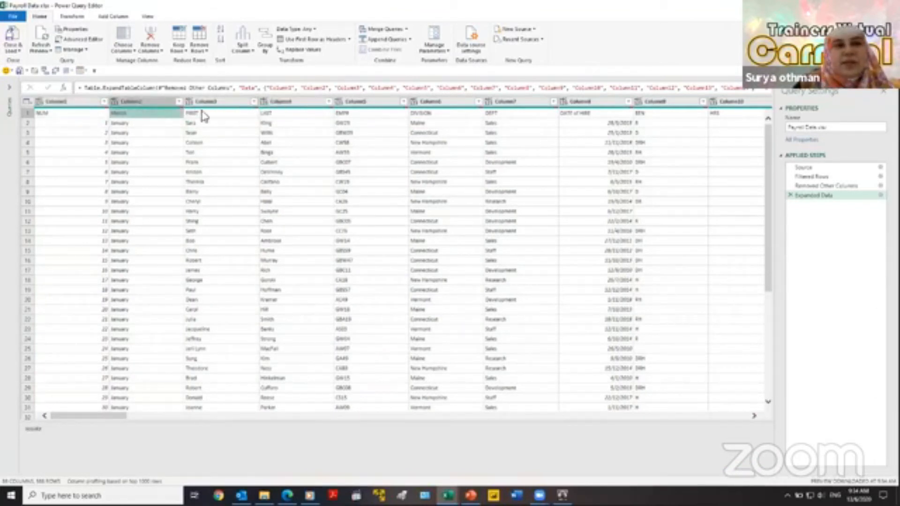
{"action": "left_click", "coordinate": [205, 115]}
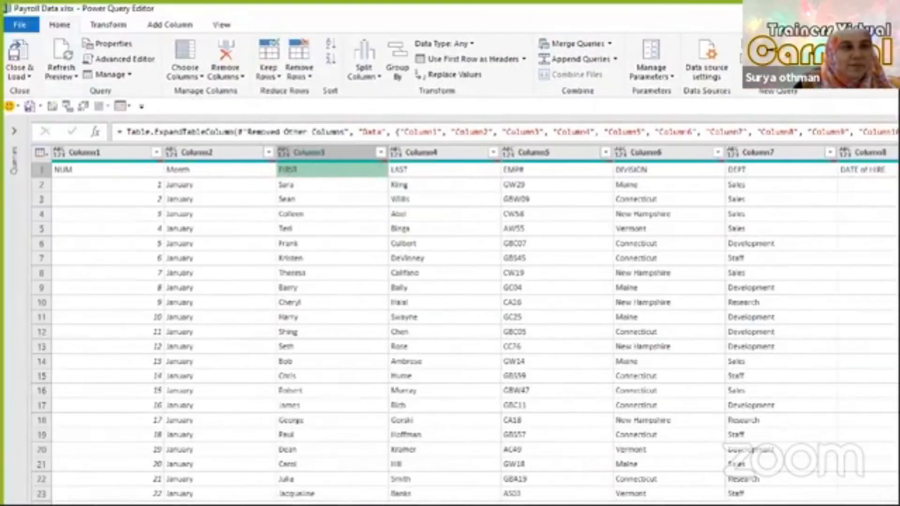
{"action": "left_click_drag", "start_coordinate": [39, 16], "coordinate": [98, 37]}
{"action": "mouse_move", "coordinate": [410, 52]}
{"action": "left_mouse_down"}
{"action": "mouse_move", "coordinate": [467, 68]}
{"action": "mouse_move", "coordinate": [537, 68]}
{"action": "left_mouse_up"}
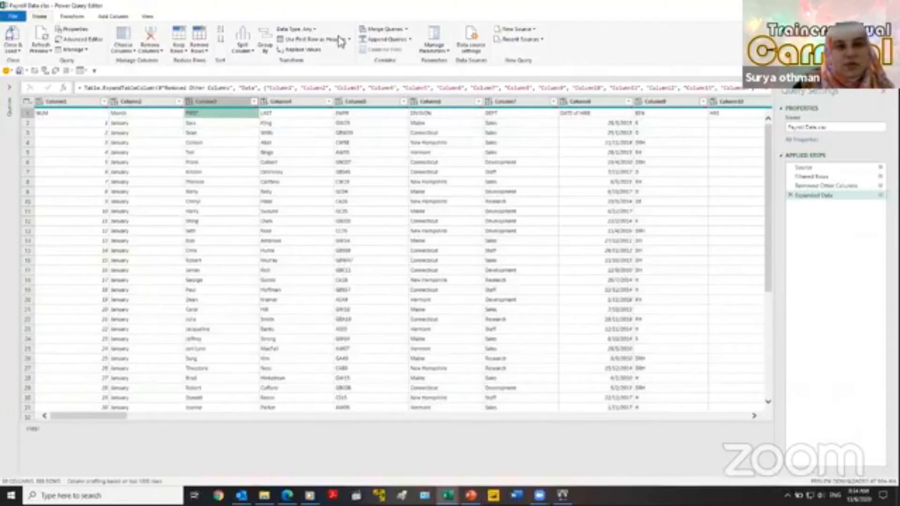
{"action": "left_click", "coordinate": [328, 39]}
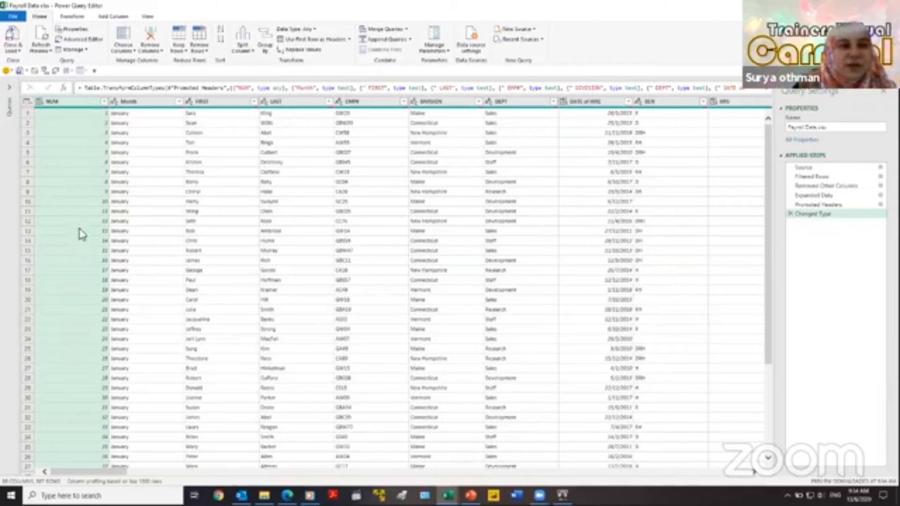
Step: Look through the combined January, February and March rows for blank rows and repeated header rows between the months
{"action": "scroll", "coordinate": [80, 231], "scroll_direction": "down", "scroll_amount": 20}
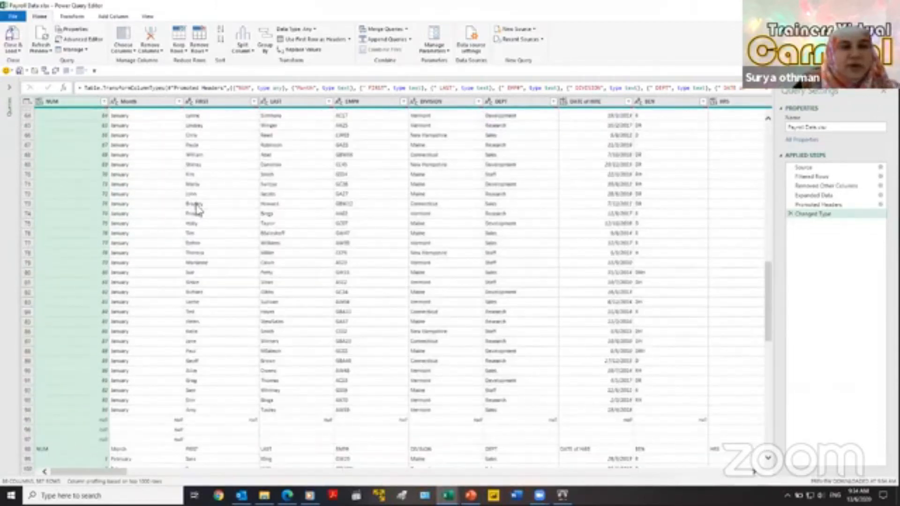
{"action": "scroll", "coordinate": [171, 227], "scroll_direction": "down", "scroll_amount": 12}
{"action": "scroll", "coordinate": [118, 227], "scroll_direction": "up", "scroll_amount": 4}
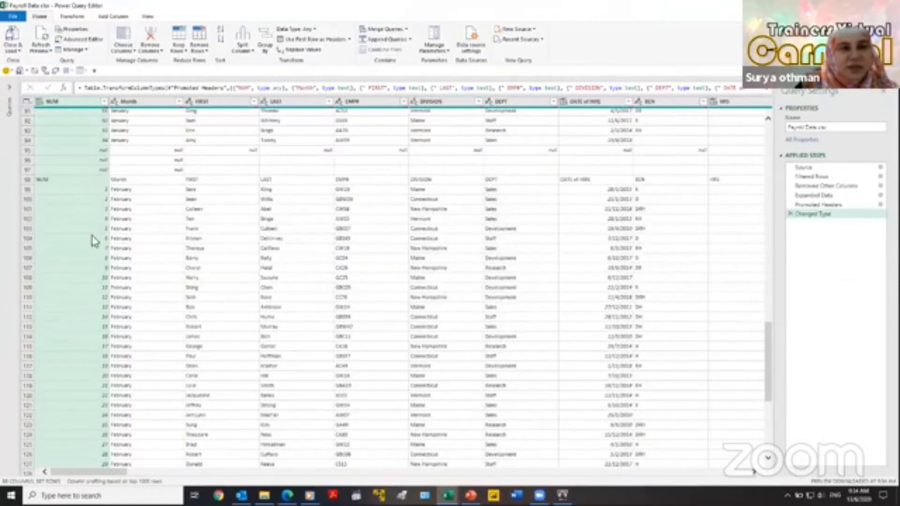
{"action": "scroll", "coordinate": [94, 241], "scroll_direction": "down", "scroll_amount": 8}
{"action": "scroll", "coordinate": [105, 294], "scroll_direction": "down", "scroll_amount": 20}
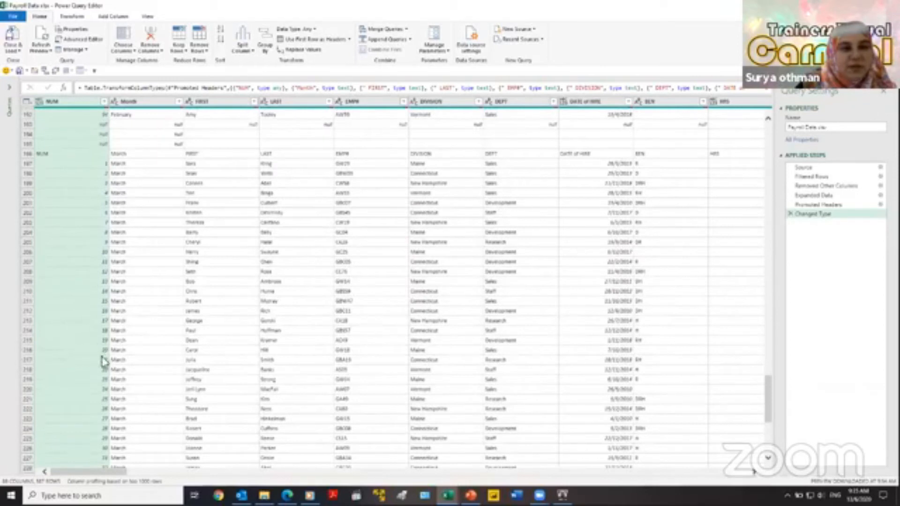
{"action": "scroll", "coordinate": [156, 305], "scroll_direction": "up", "scroll_amount": 13}
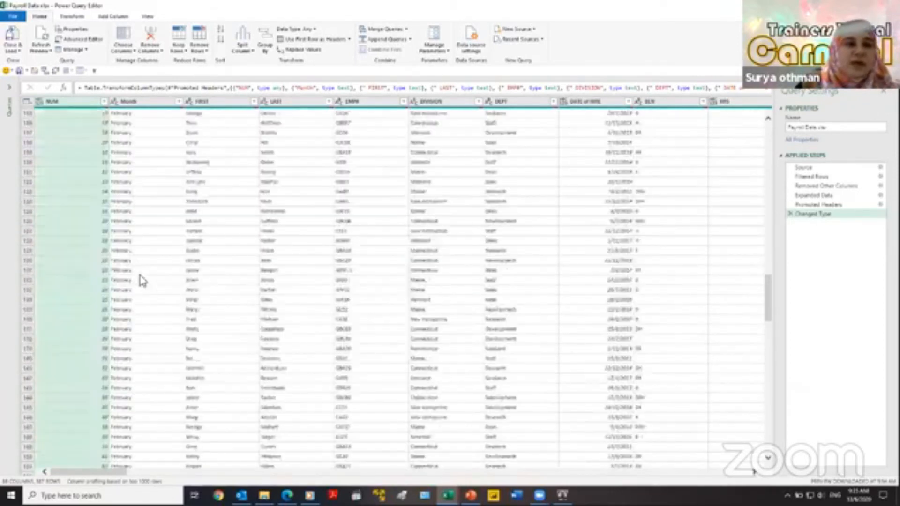
{"action": "scroll", "coordinate": [143, 281], "scroll_direction": "up", "scroll_amount": 20}
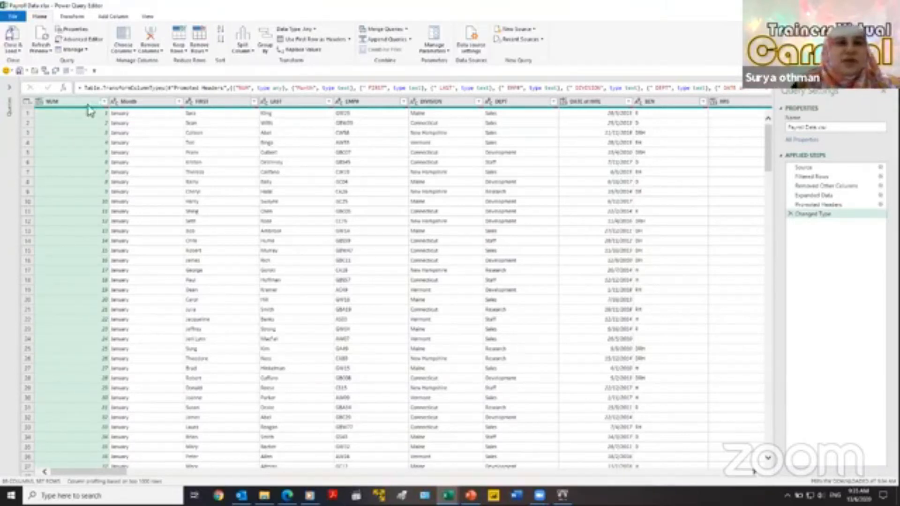
Step: Filter the NUM column to exclude the null rows and the repeated header rows containing NUM
{"action": "left_click", "coordinate": [104, 104]}
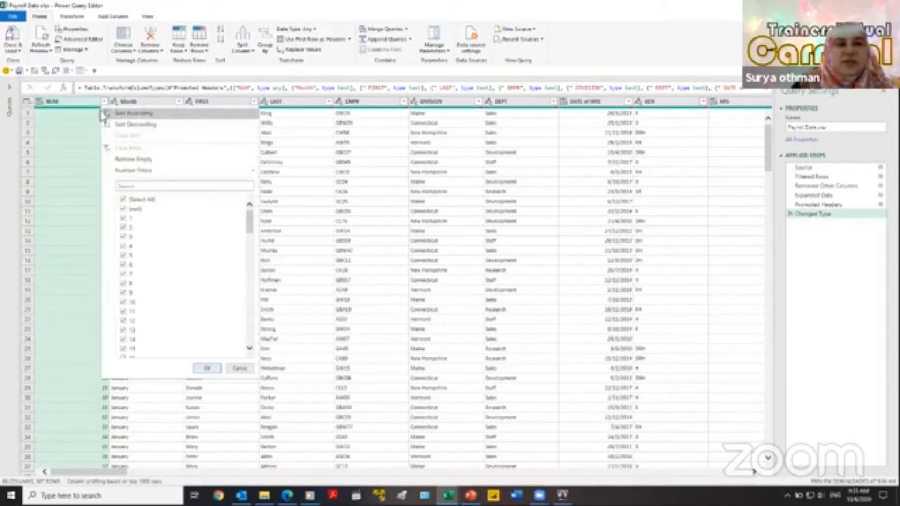
{"action": "left_click_drag", "start_coordinate": [249, 219], "coordinate": [260, 355]}
{"action": "left_click", "coordinate": [123, 354]}
{"action": "left_click", "coordinate": [206, 369]}
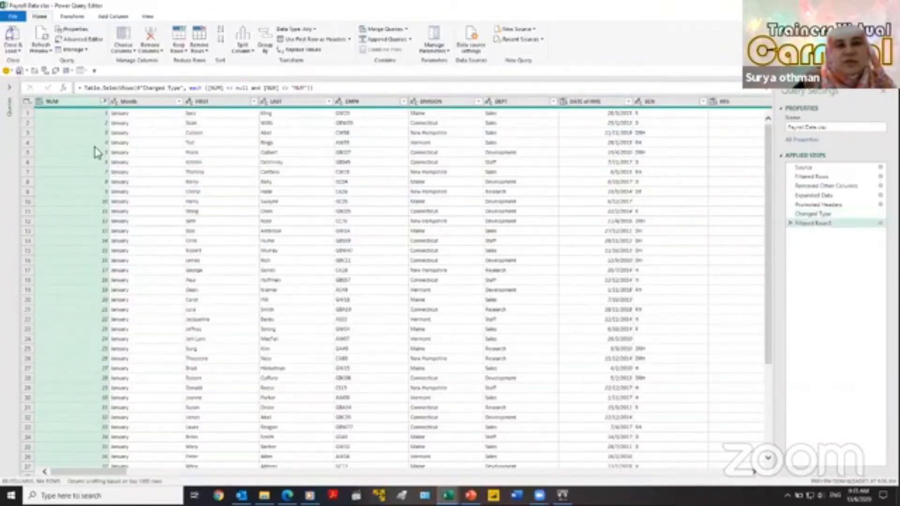
Step: Check the month transitions in the filtered rows and examine the extra columns beyond the payroll fields
{"action": "scroll", "coordinate": [97, 152], "scroll_direction": "down", "scroll_amount": 20}
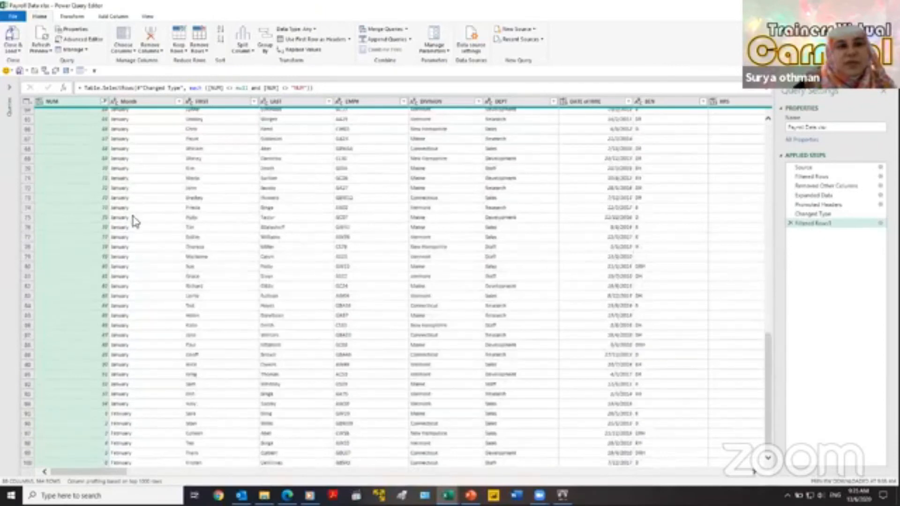
{"action": "scroll", "coordinate": [131, 249], "scroll_direction": "up", "scroll_amount": 2}
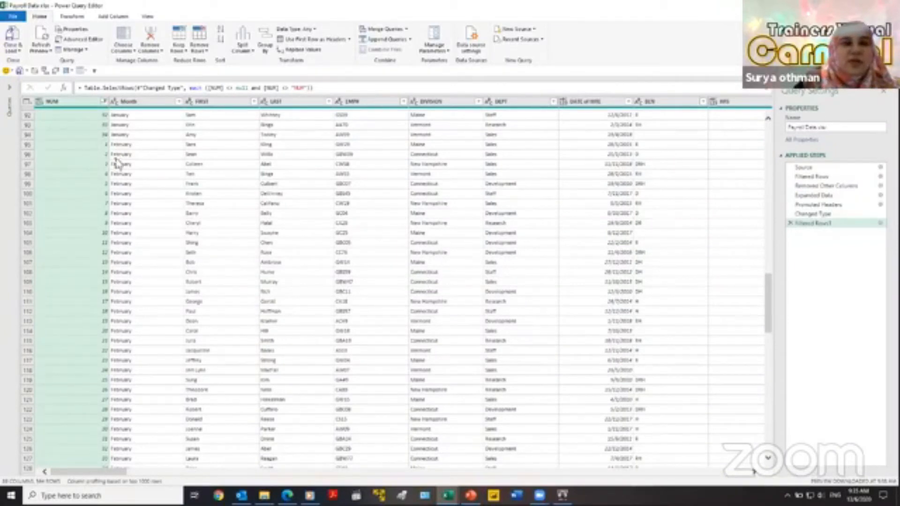
{"action": "scroll", "coordinate": [122, 197], "scroll_direction": "up", "scroll_amount": 5}
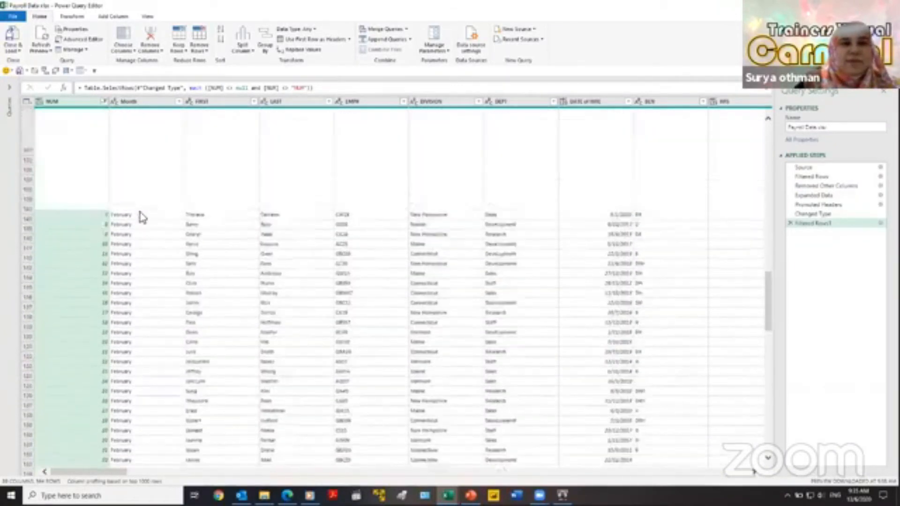
{"action": "scroll", "coordinate": [144, 204], "scroll_direction": "up", "scroll_amount": 20}
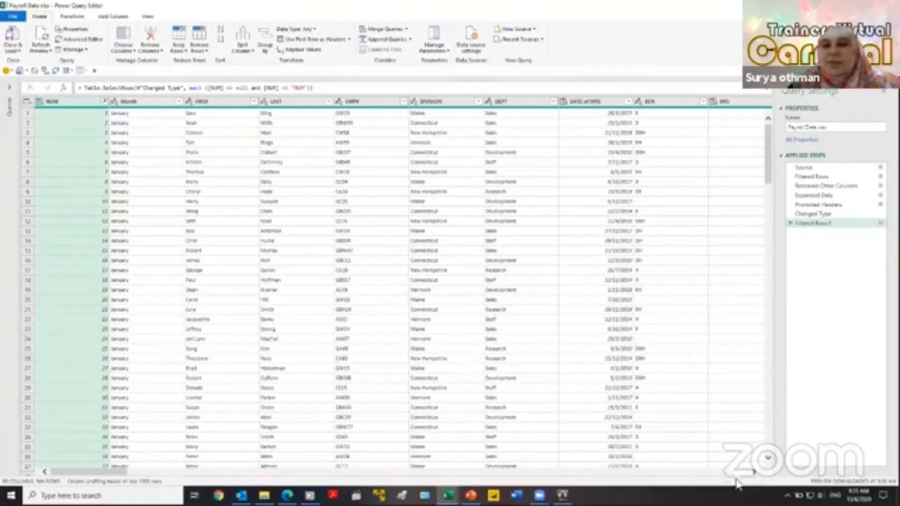
{"action": "left_click", "coordinate": [754, 472]}
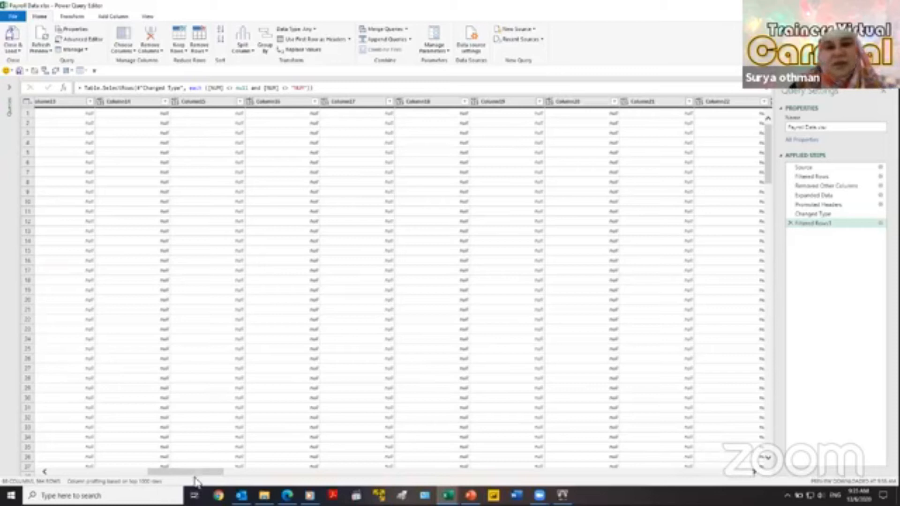
{"action": "left_click_drag", "start_coordinate": [202, 476], "coordinate": [67, 468]}
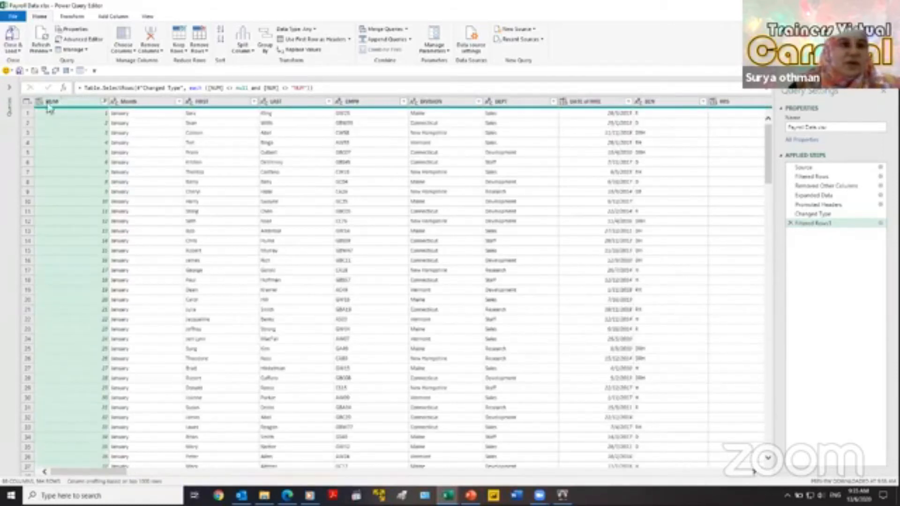
{"action": "scroll", "coordinate": [85, 176], "scroll_direction": "down", "scroll_amount": 20}
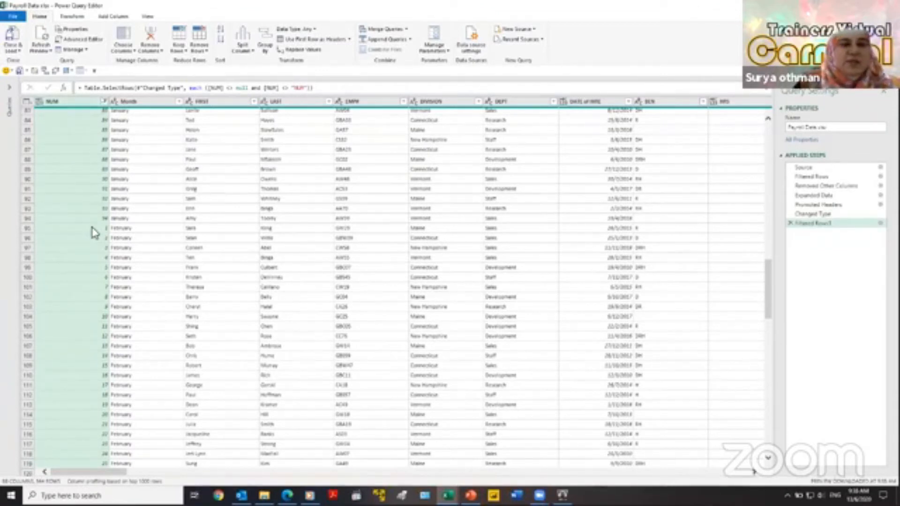
{"action": "scroll", "coordinate": [91, 301], "scroll_direction": "down", "scroll_amount": 20}
{"action": "scroll", "coordinate": [92, 302], "scroll_direction": "down", "scroll_amount": 7}
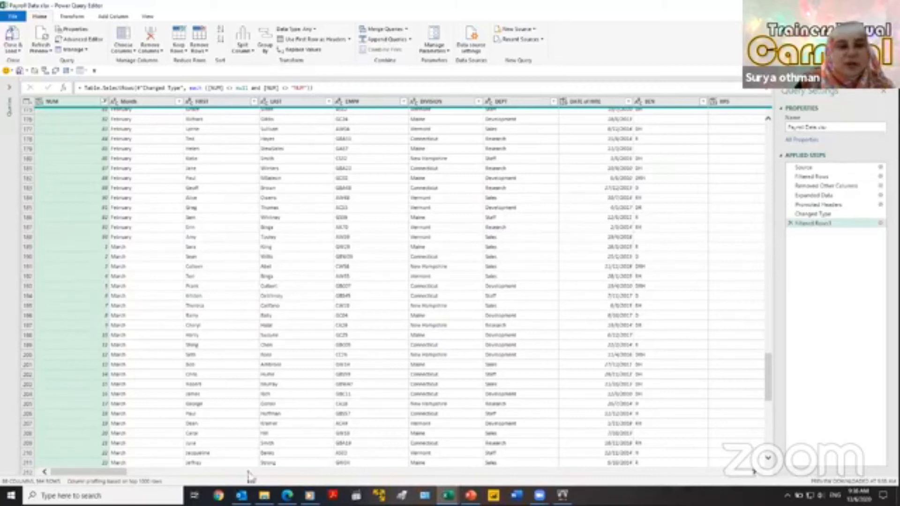
{"action": "scroll", "coordinate": [745, 317], "scroll_direction": "up", "scroll_amount": 10}
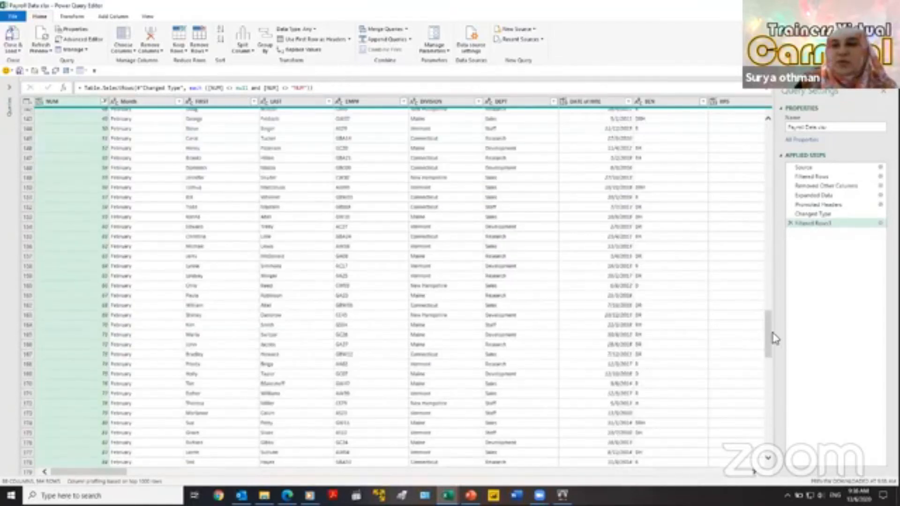
{"action": "left_click_drag", "start_coordinate": [771, 337], "coordinate": [773, 136]}
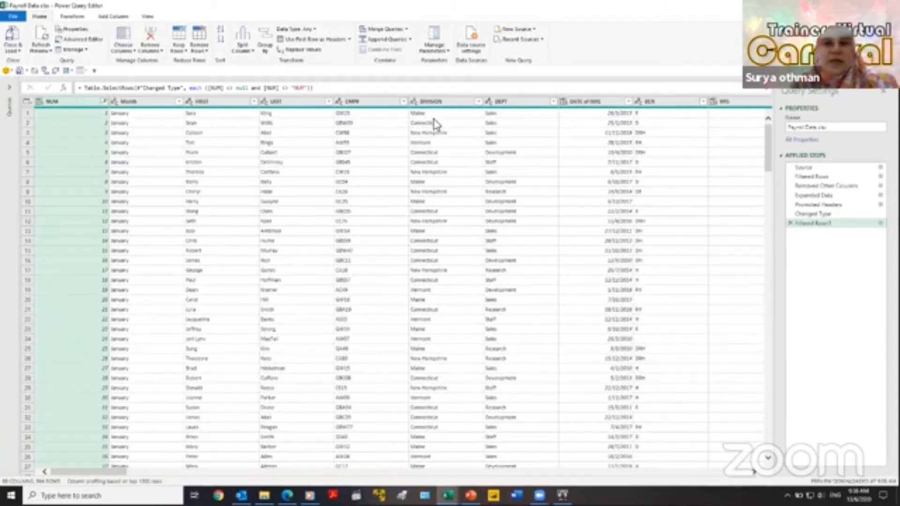
Step: Keep only the columns from Month through HOURLY RATE and remove all other columns
{"action": "left_click", "coordinate": [135, 104]}
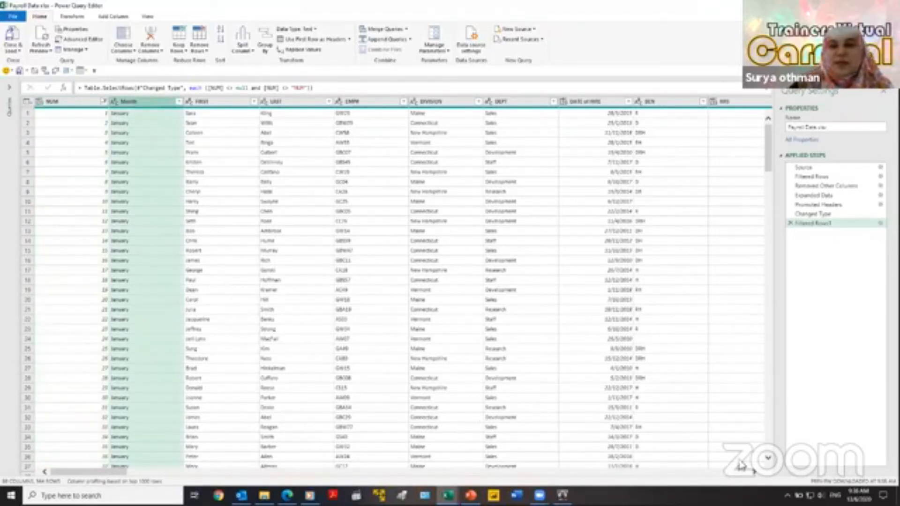
{"action": "left_click", "coordinate": [754, 471]}
{"action": "left_click", "coordinate": [754, 471]}
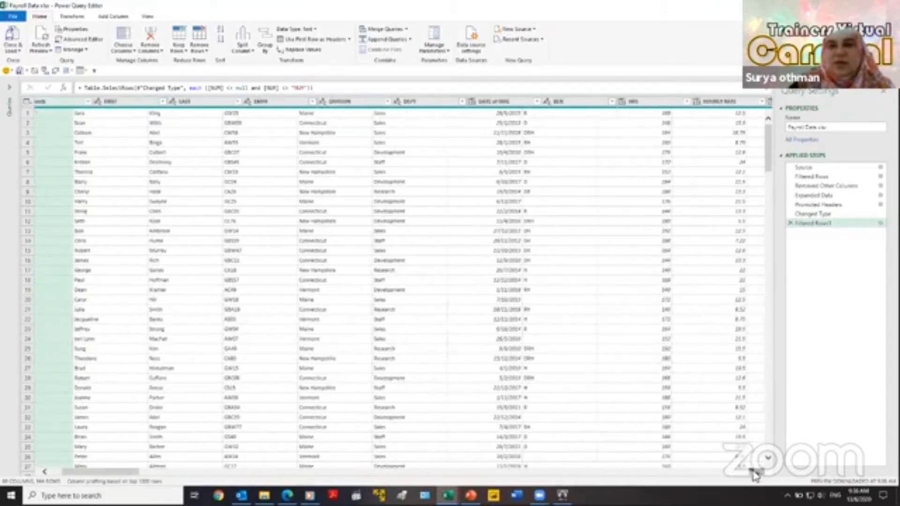
{"action": "left_click", "coordinate": [754, 471]}
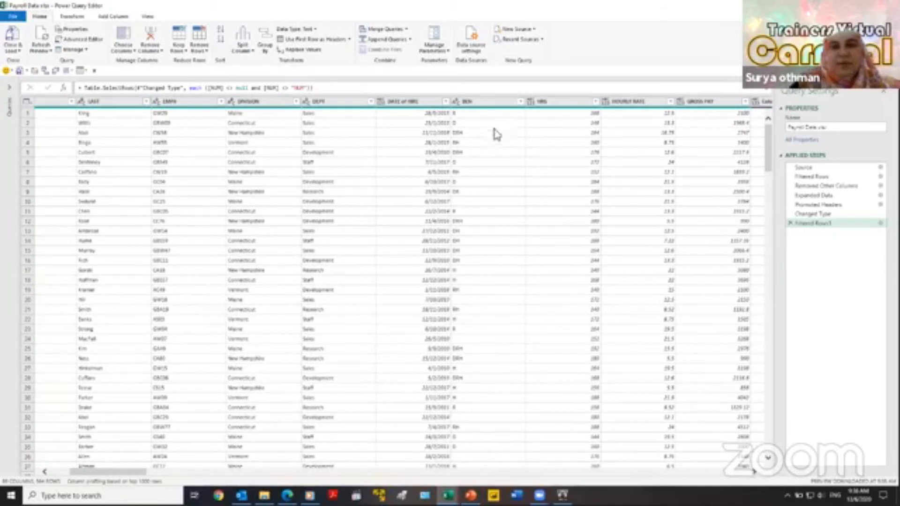
{"action": "left_click", "coordinate": [630, 102], "text": "shift"}
{"action": "right_click", "coordinate": [630, 106]}
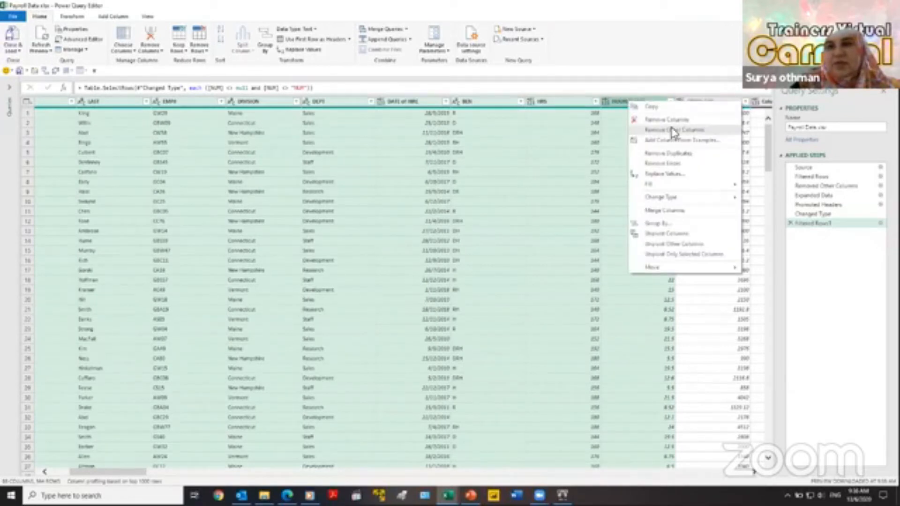
{"action": "left_click", "coordinate": [673, 131]}
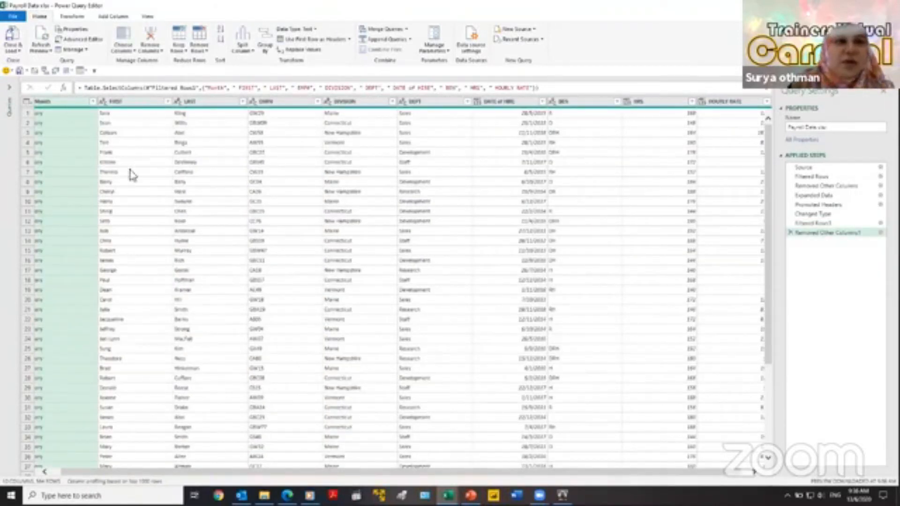
{"action": "left_click_drag", "start_coordinate": [345, 474], "coordinate": [318, 473]}
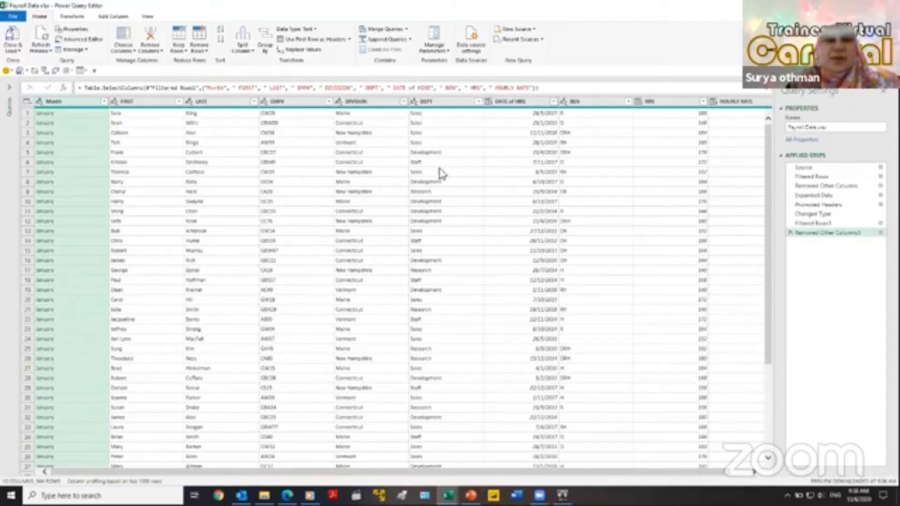
Step: Set the data type of DATE of HIRE to Date and of HRS to Whole Number
{"action": "left_click", "coordinate": [488, 102]}
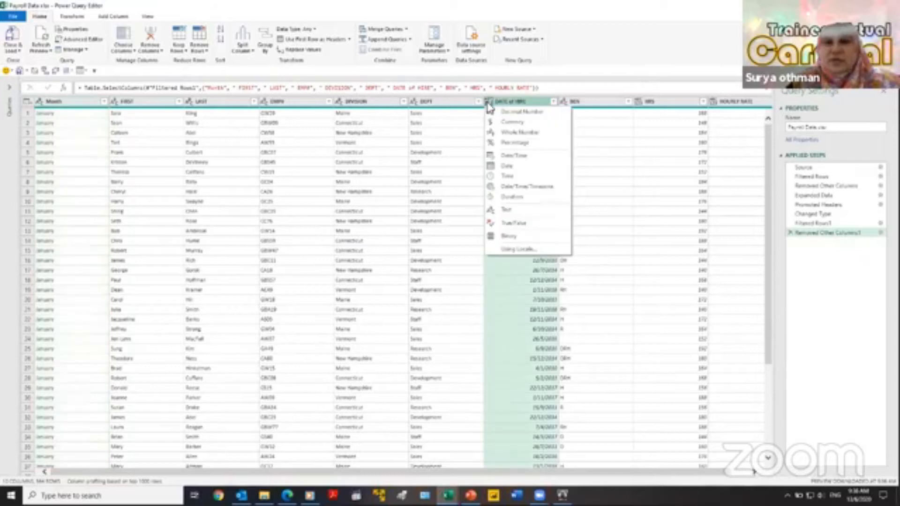
{"action": "left_click", "coordinate": [508, 167]}
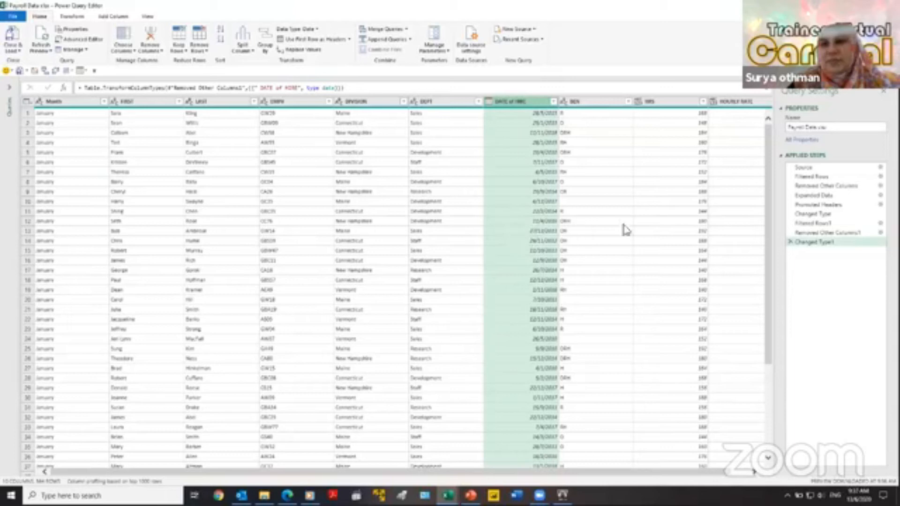
{"action": "left_click", "coordinate": [639, 104]}
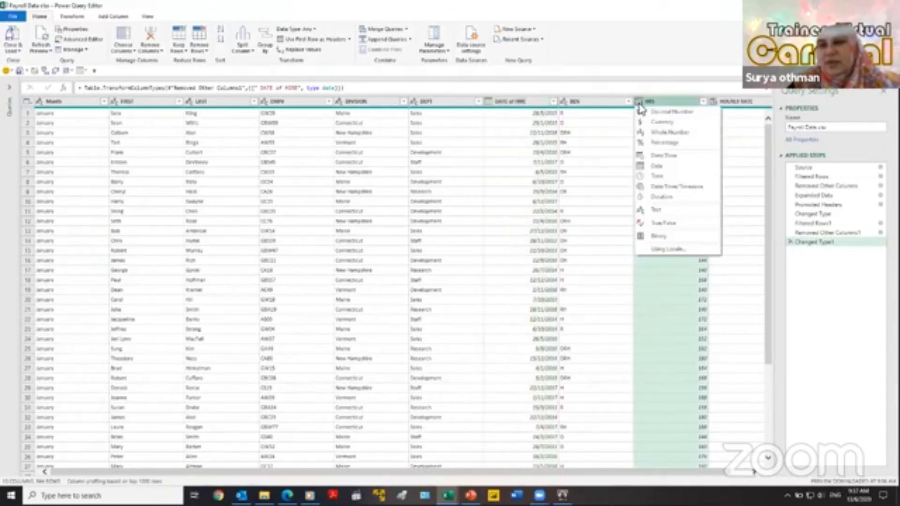
{"action": "left_click", "coordinate": [652, 134]}
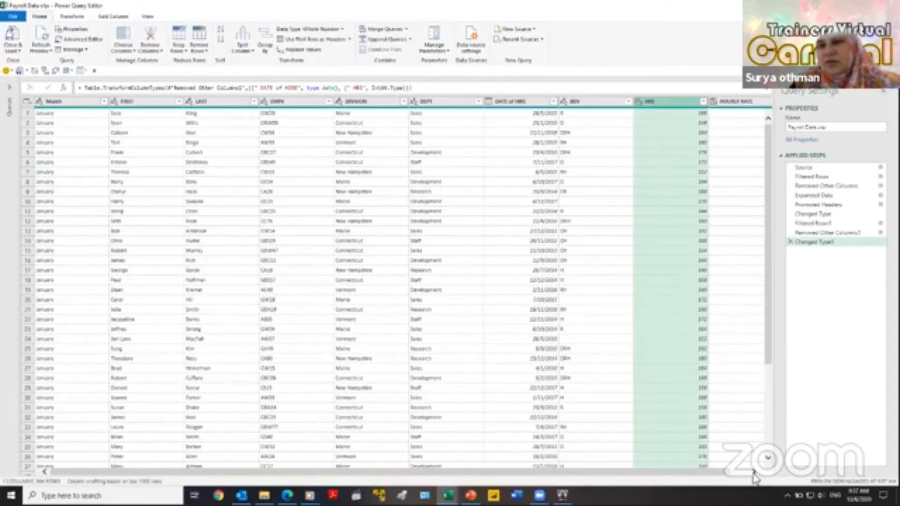
Step: Set the data type of the HOURLY RATE column to Decimal Number
{"action": "left_click", "coordinate": [753, 473]}
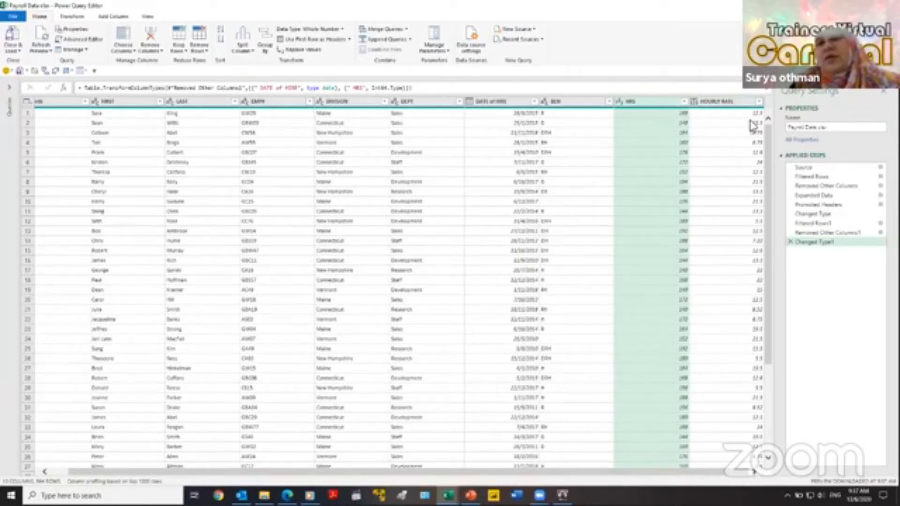
{"action": "left_click", "coordinate": [693, 103]}
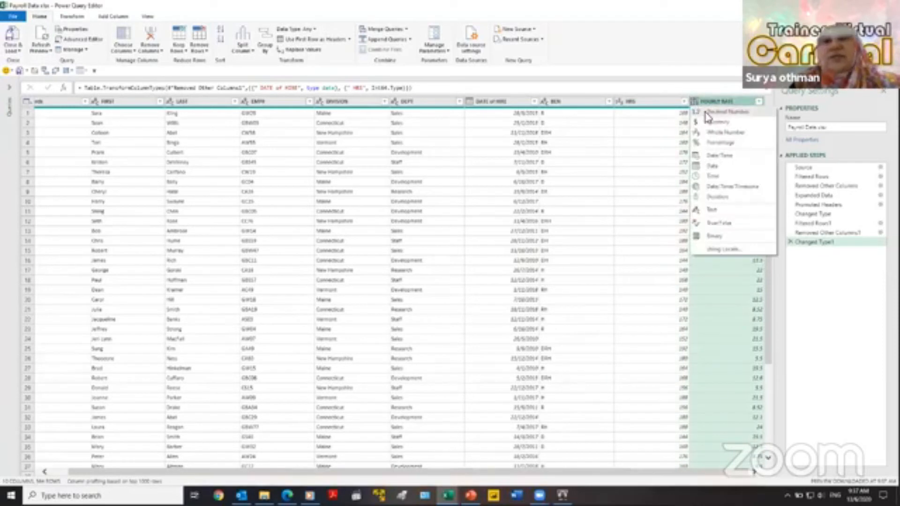
{"action": "left_click", "coordinate": [706, 113]}
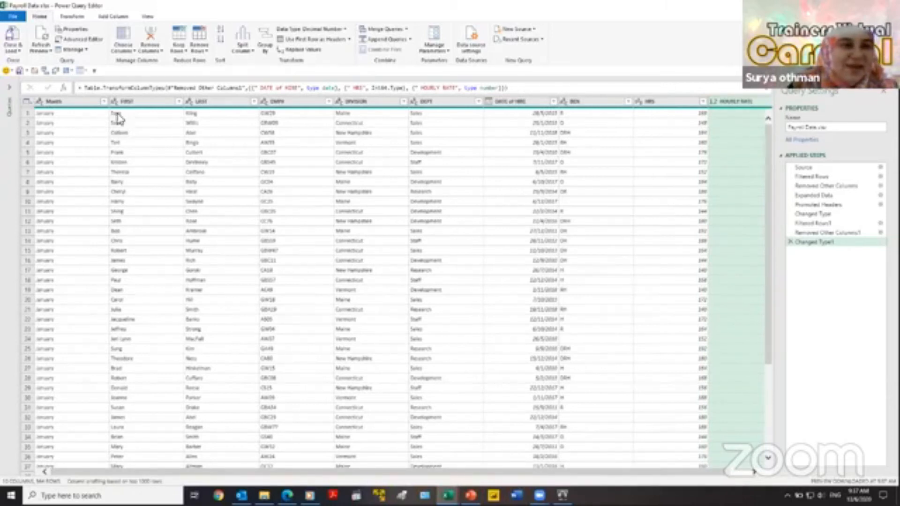
Step: Inspect the first row's values in the FIRST, LAST, EMP# and DIVISION columns
{"action": "left_click", "coordinate": [119, 114]}
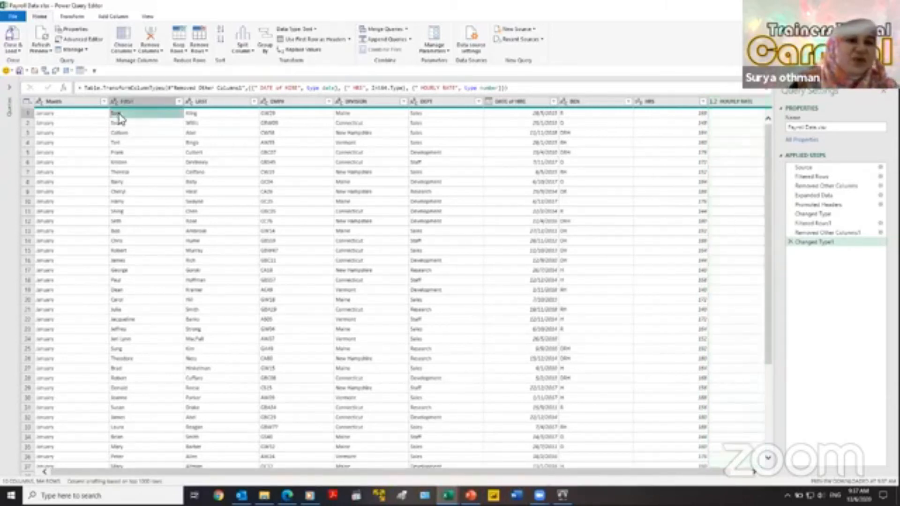
{"action": "left_click", "coordinate": [207, 115]}
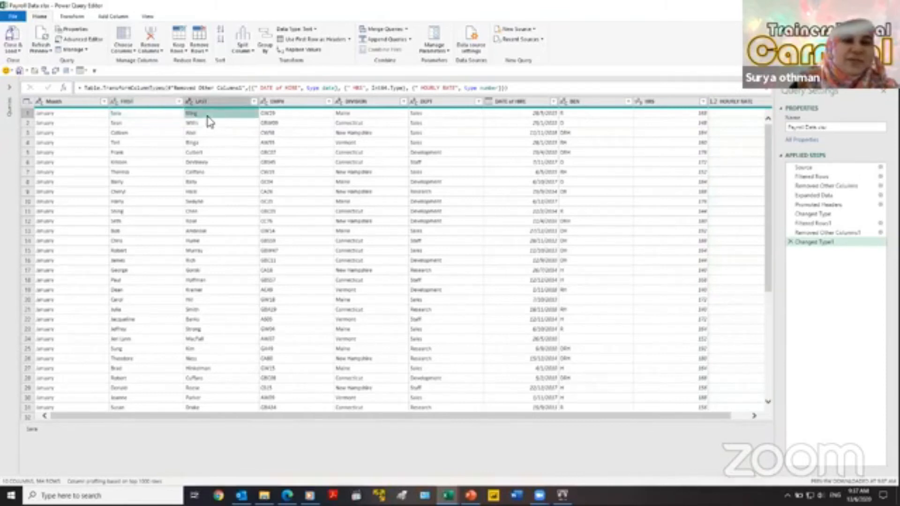
{"action": "left_click", "coordinate": [272, 115]}
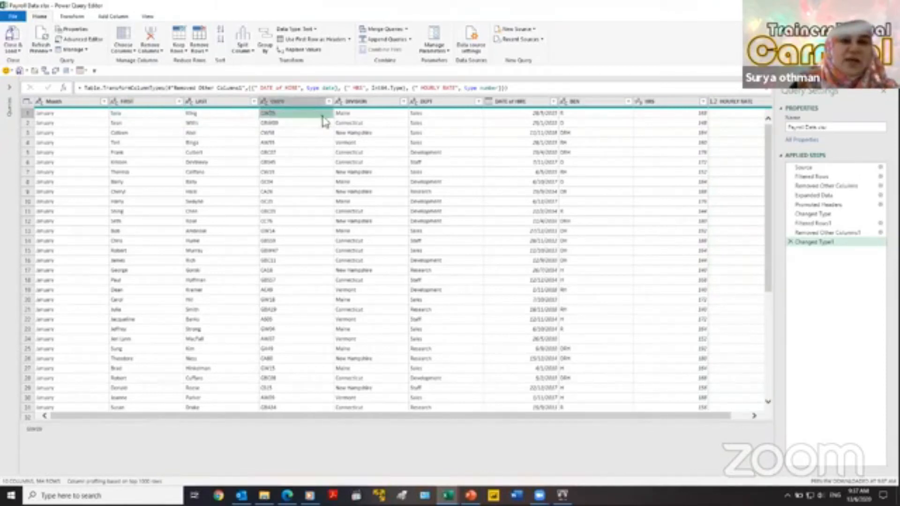
{"action": "left_click", "coordinate": [355, 115]}
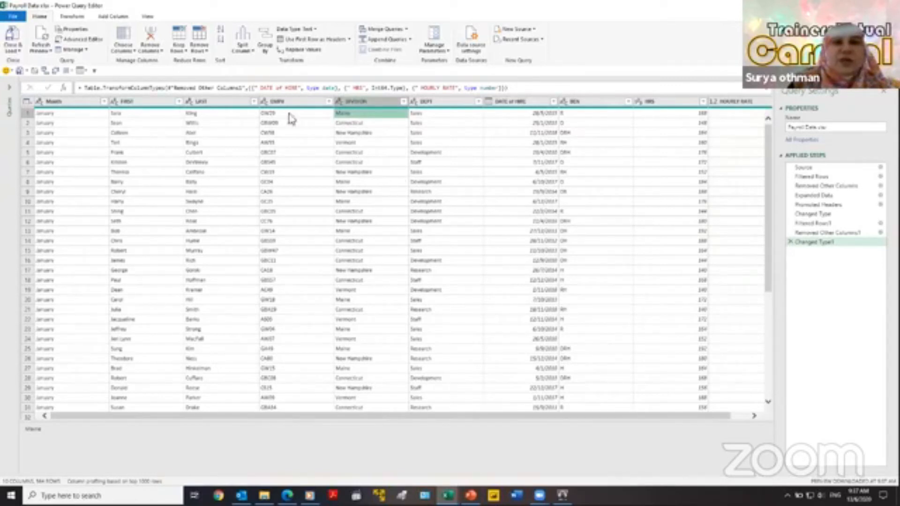
Step: Trim the text in the FIRST, LAST, EMP#, DIVISION, DEPT and BEN columns
{"action": "left_click", "coordinate": [151, 107]}
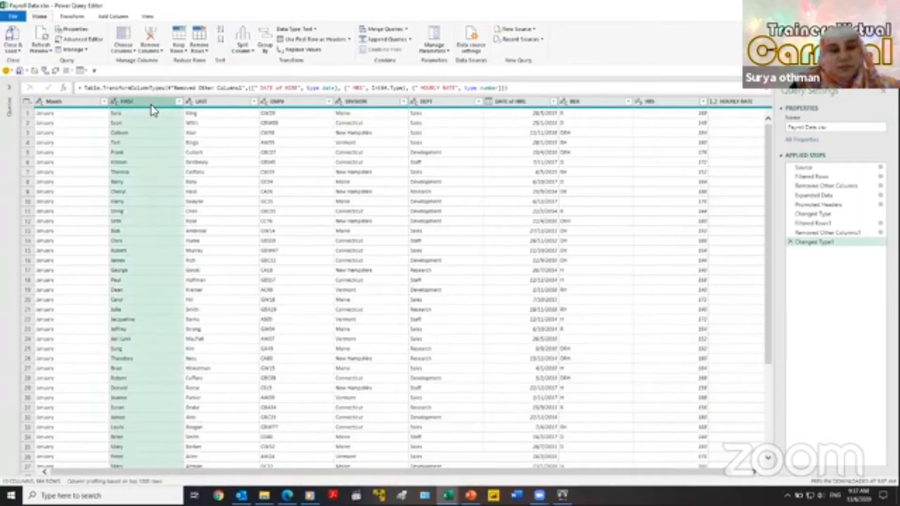
{"action": "left_click", "coordinate": [443, 107], "text": "shift"}
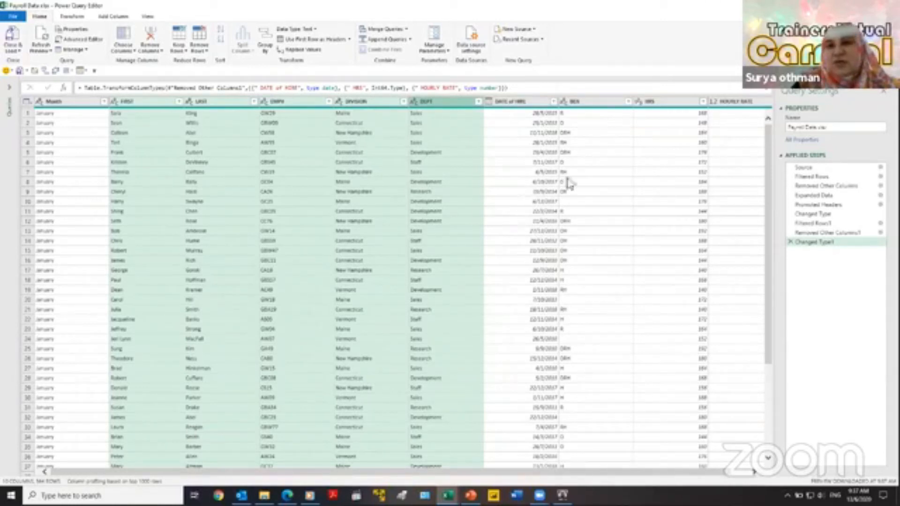
{"action": "left_click", "coordinate": [592, 103], "text": "ctrl"}
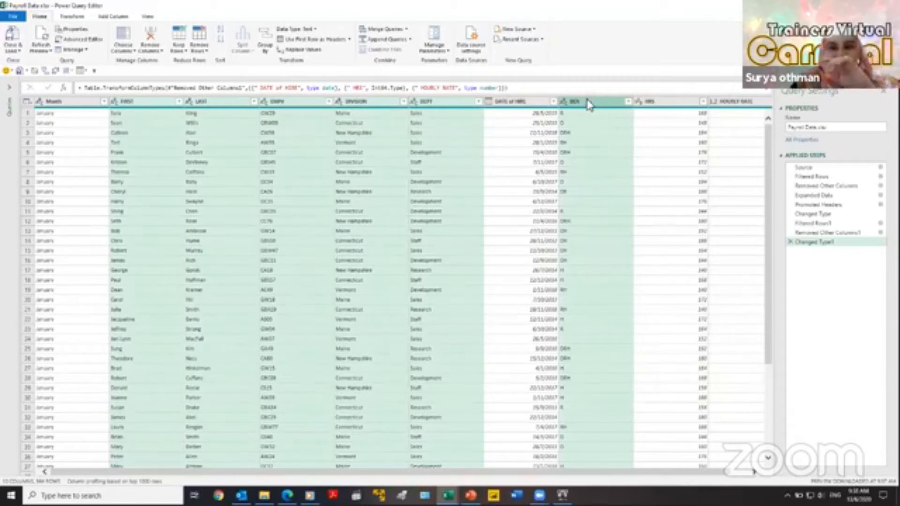
{"action": "right_click", "coordinate": [449, 106]}
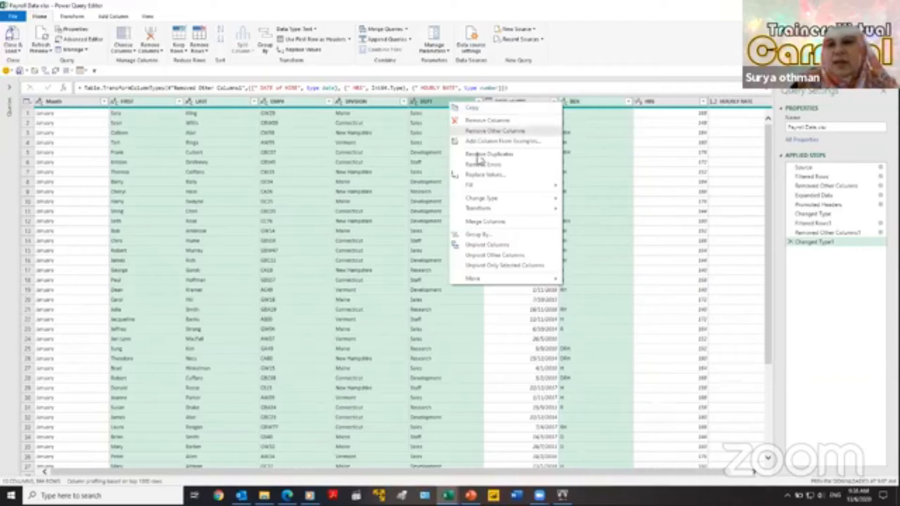
{"action": "mouse_move", "coordinate": [488, 212]}
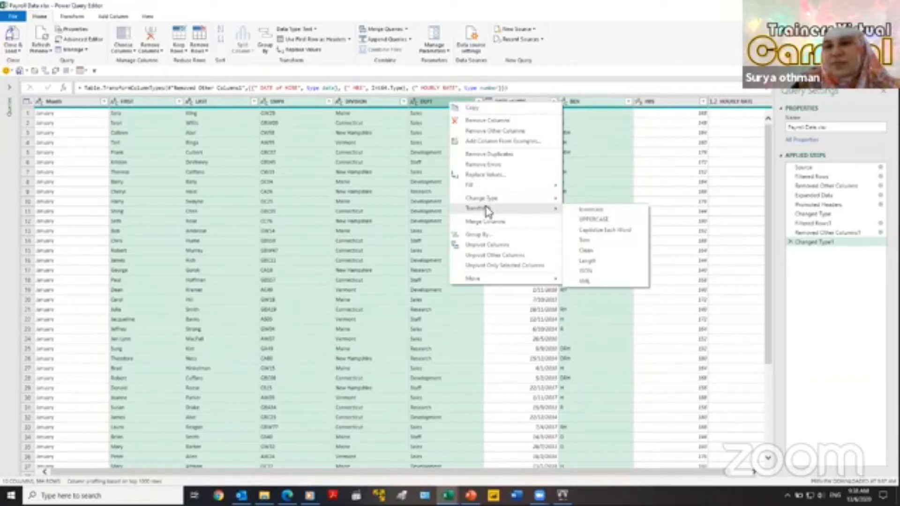
{"action": "left_click", "coordinate": [594, 241]}
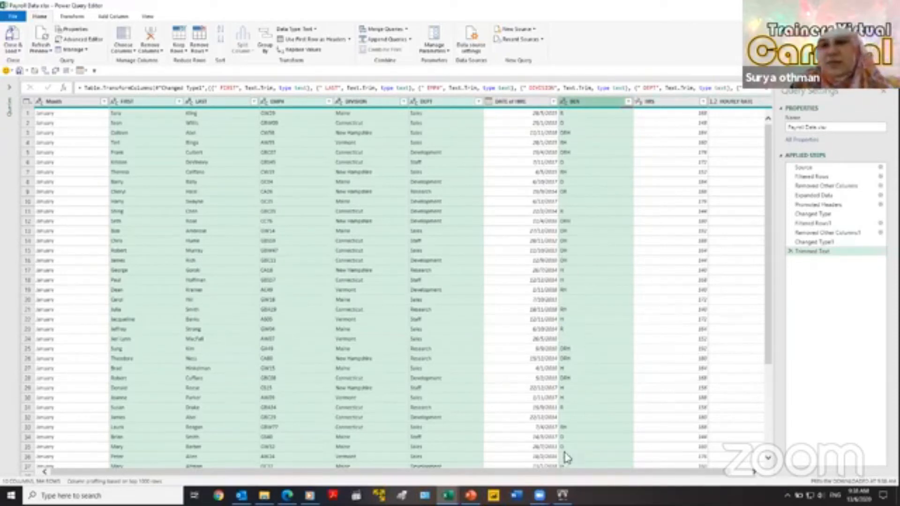
{"action": "left_click_drag", "start_coordinate": [548, 471], "coordinate": [465, 450]}
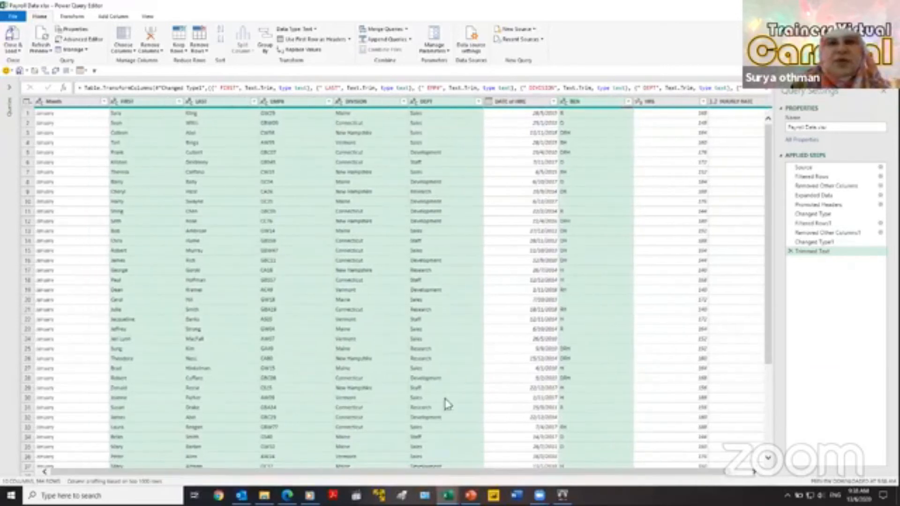
Step: Move the EMP# column in front of Month so it is the first column of the table
{"action": "left_click", "coordinate": [289, 107]}
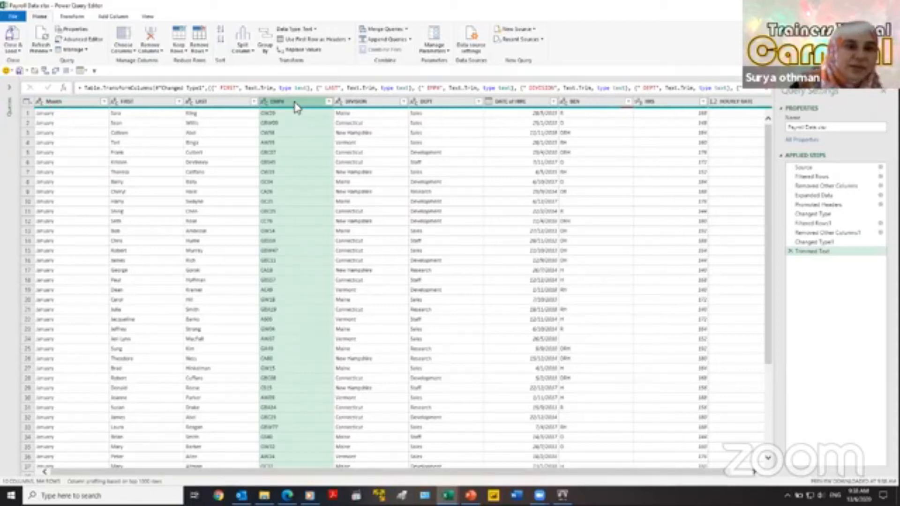
{"action": "left_click_drag", "start_coordinate": [295, 107], "coordinate": [51, 103]}
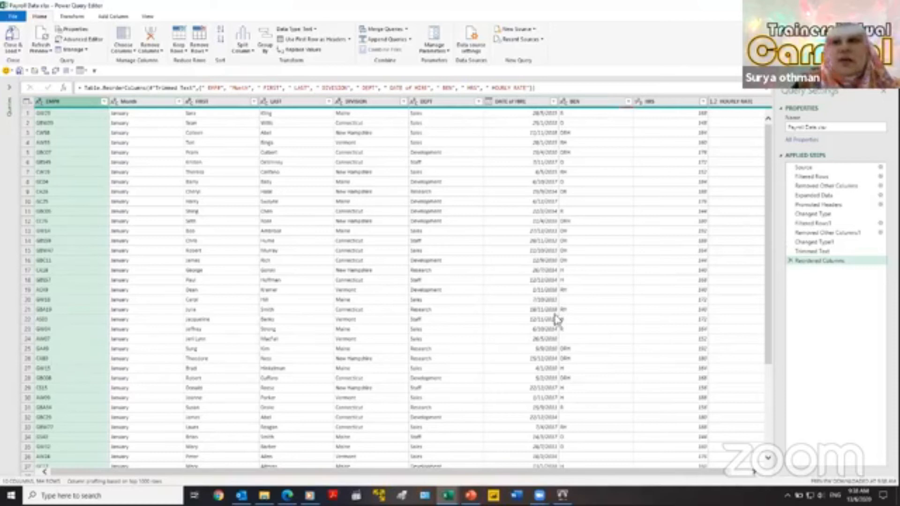
{"action": "scroll", "coordinate": [518, 478], "scroll_direction": "right", "scroll_amount": 1}
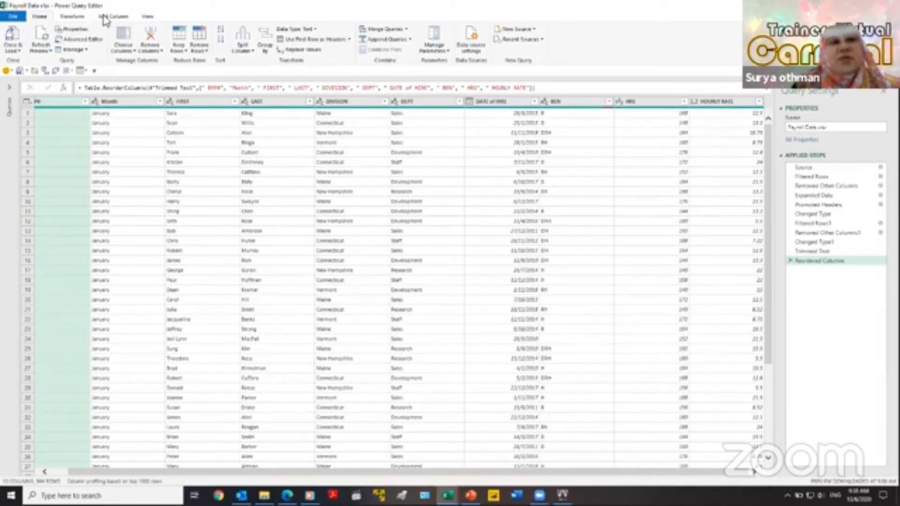
Step: Start a new custom column and name it Gross Pay
{"action": "left_click", "coordinate": [119, 18]}
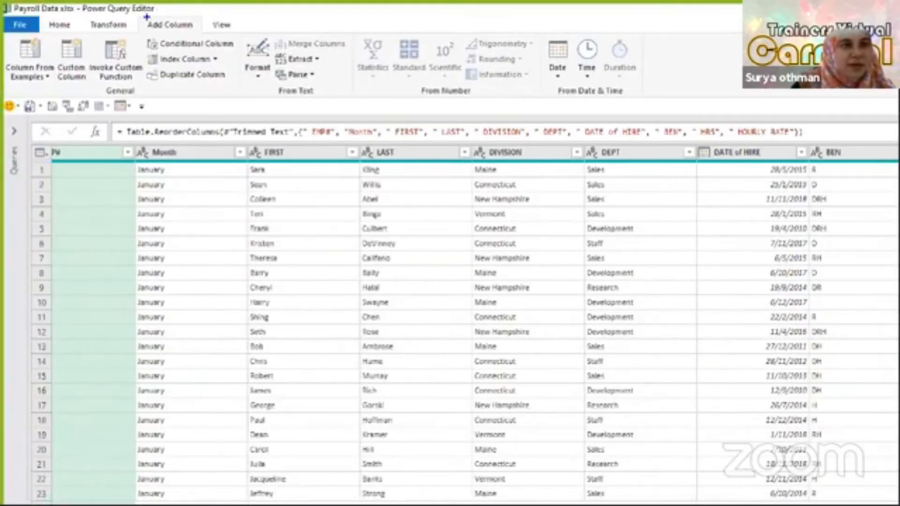
{"action": "left_click_drag", "start_coordinate": [143, 20], "coordinate": [210, 35]}
{"action": "mouse_move", "coordinate": [60, 37]}
{"action": "left_mouse_down"}
{"action": "mouse_move", "coordinate": [72, 87]}
{"action": "mouse_move", "coordinate": [89, 85]}
{"action": "left_mouse_up"}
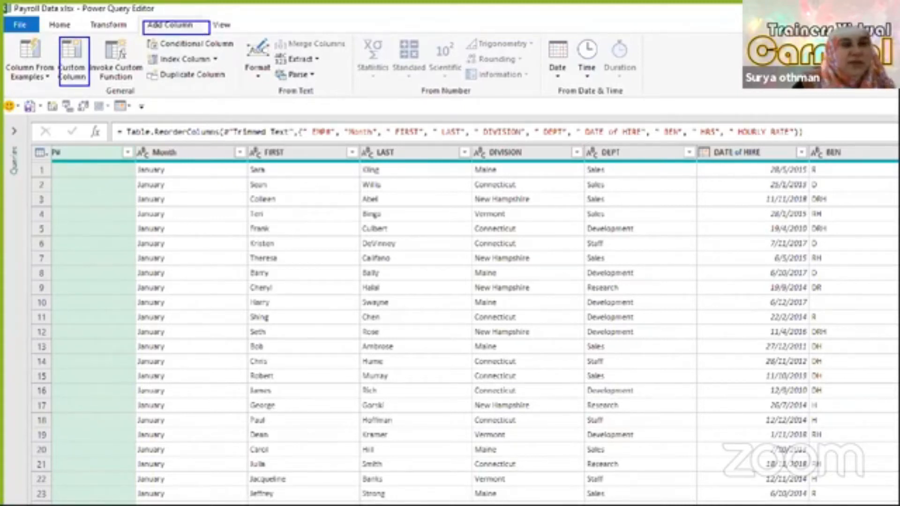
{"action": "key", "text": "Escape"}
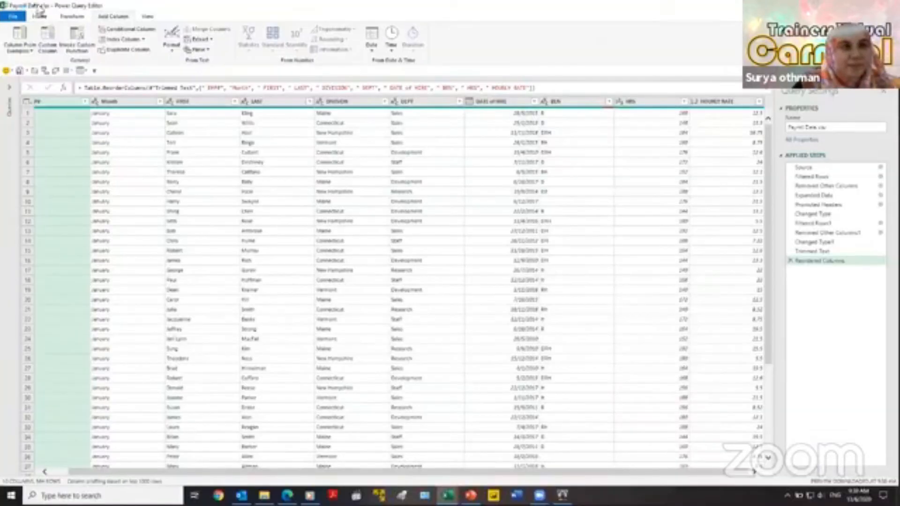
{"action": "left_click", "coordinate": [48, 37]}
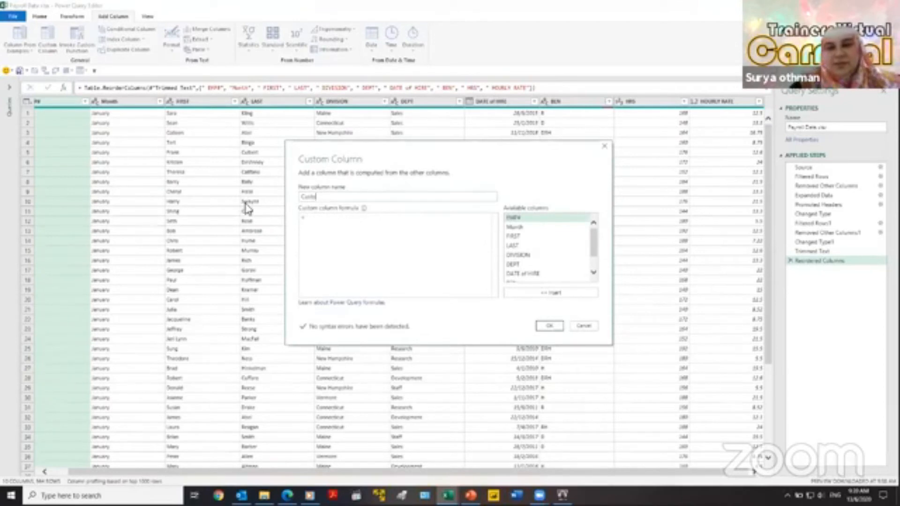
{"action": "type", "text": "Gross Pay"}
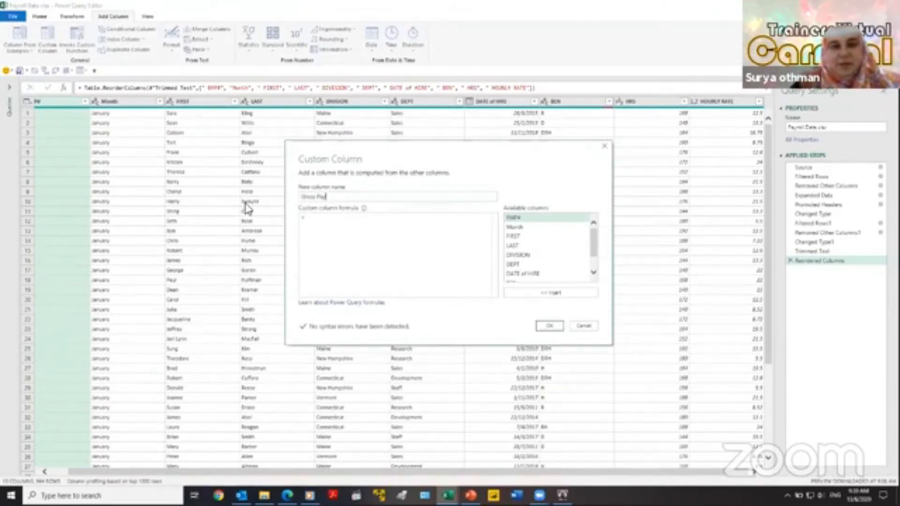
{"action": "key", "text": "Tab"}
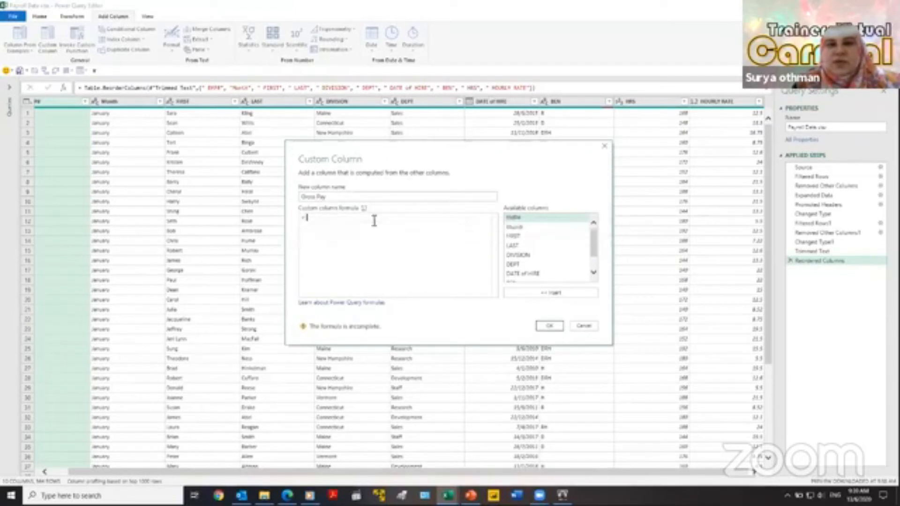
Step: Define the Gross Pay formula as HRS multiplied by HOURLY RATE and add the column
{"action": "left_click_drag", "start_coordinate": [594, 240], "coordinate": [593, 251]}
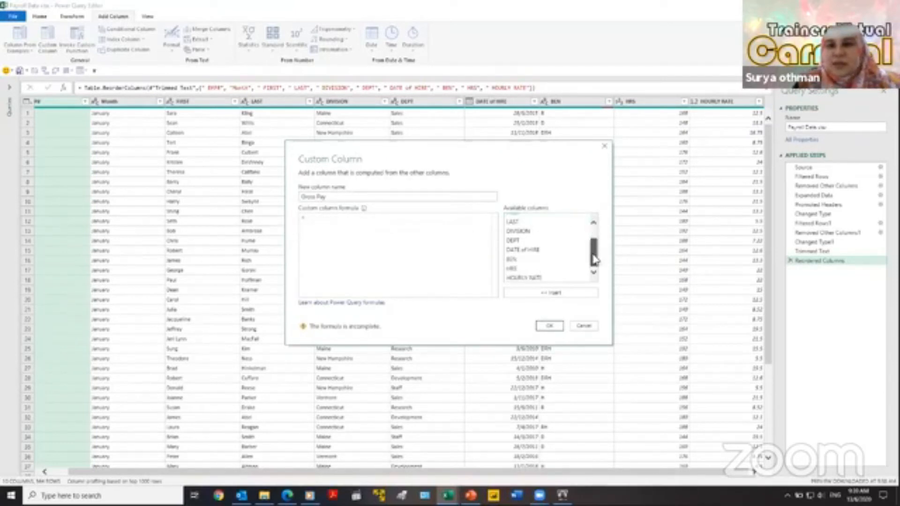
{"action": "double_click", "coordinate": [519, 270]}
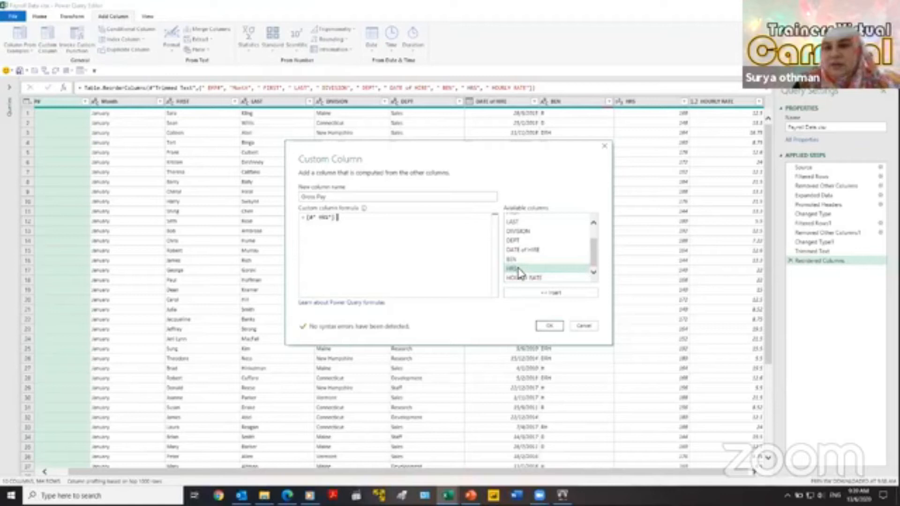
{"action": "type", "text": "*"}
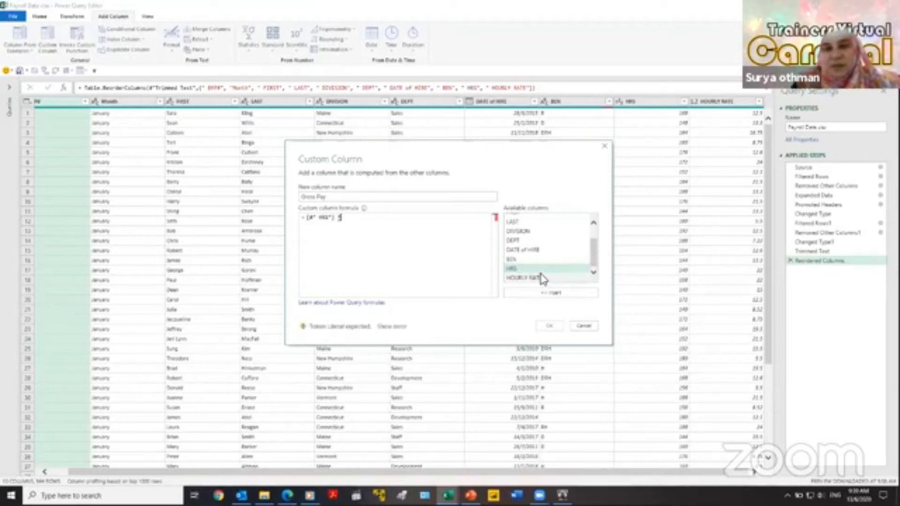
{"action": "double_click", "coordinate": [540, 279]}
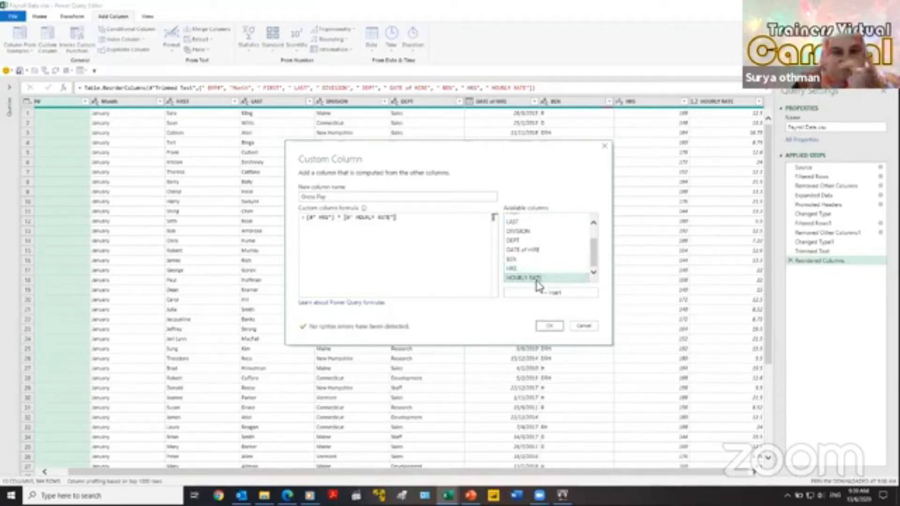
{"action": "left_click", "coordinate": [552, 327]}
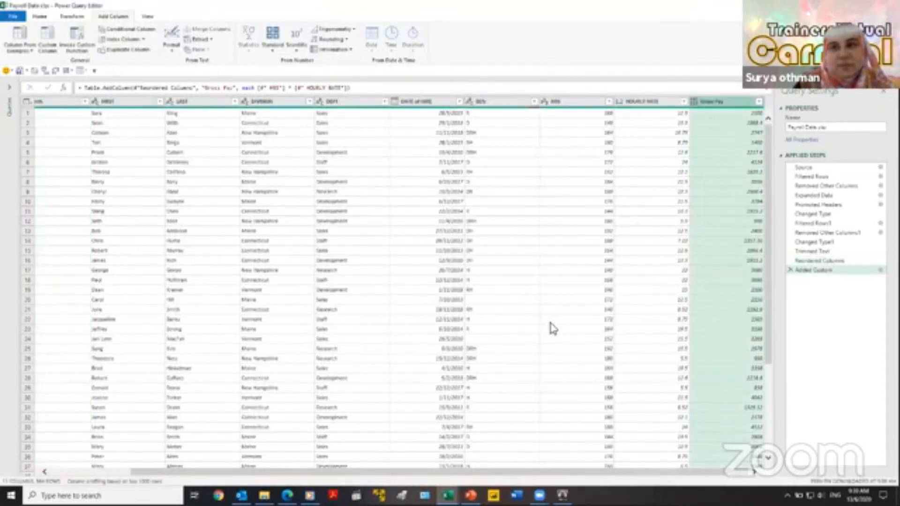
Step: Set the data type of the Gross Pay column to Decimal Number
{"action": "left_click", "coordinate": [695, 102]}
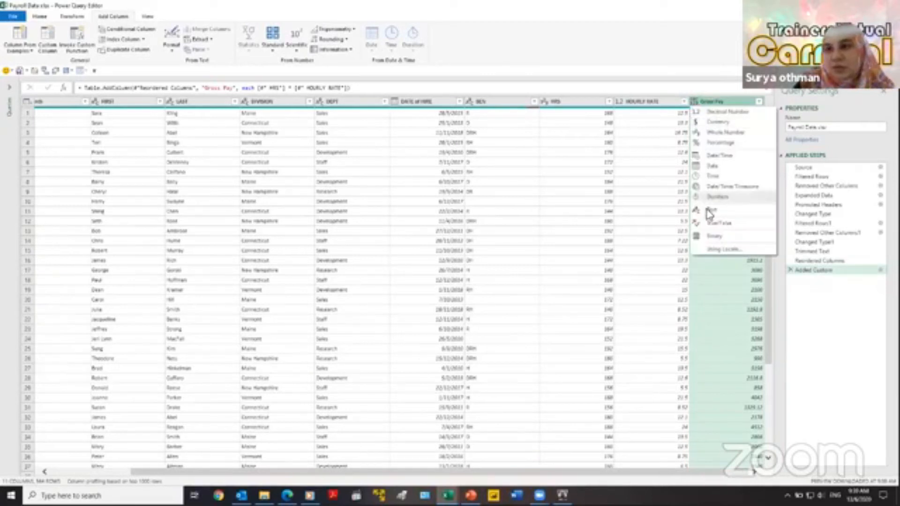
{"action": "left_click", "coordinate": [720, 113]}
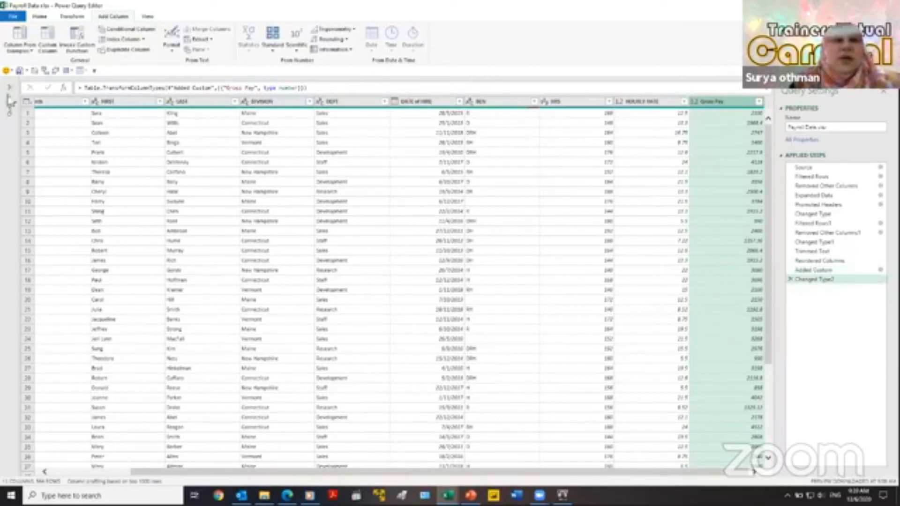
Step: Rename the query as CombinedData
{"action": "left_click", "coordinate": [34, 16]}
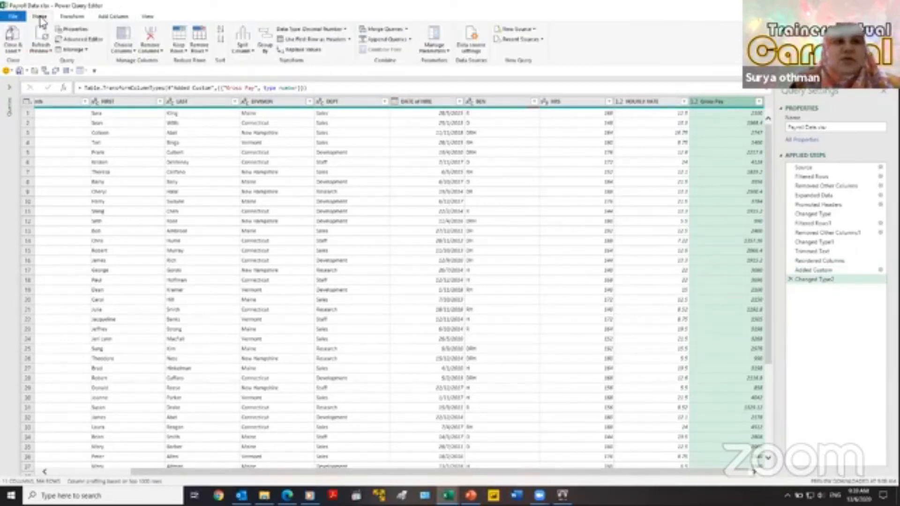
{"action": "left_click", "coordinate": [13, 50]}
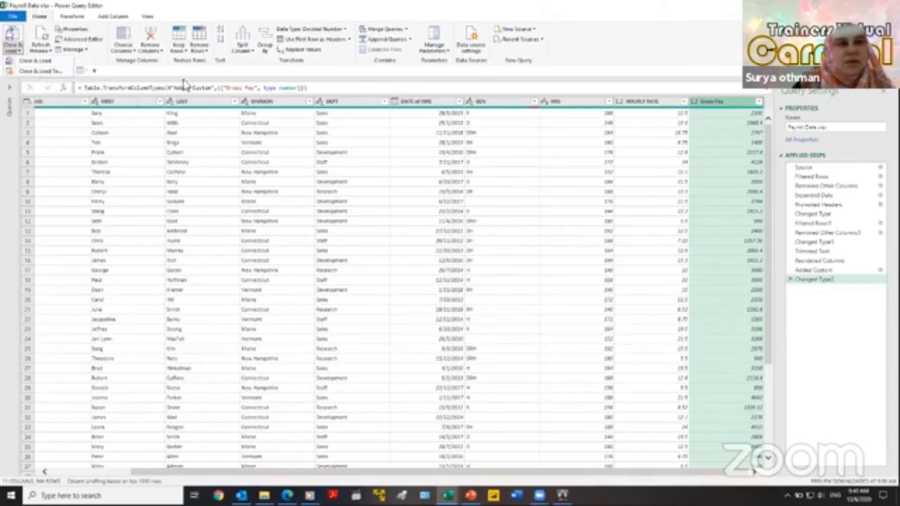
{"action": "left_click", "coordinate": [584, 49]}
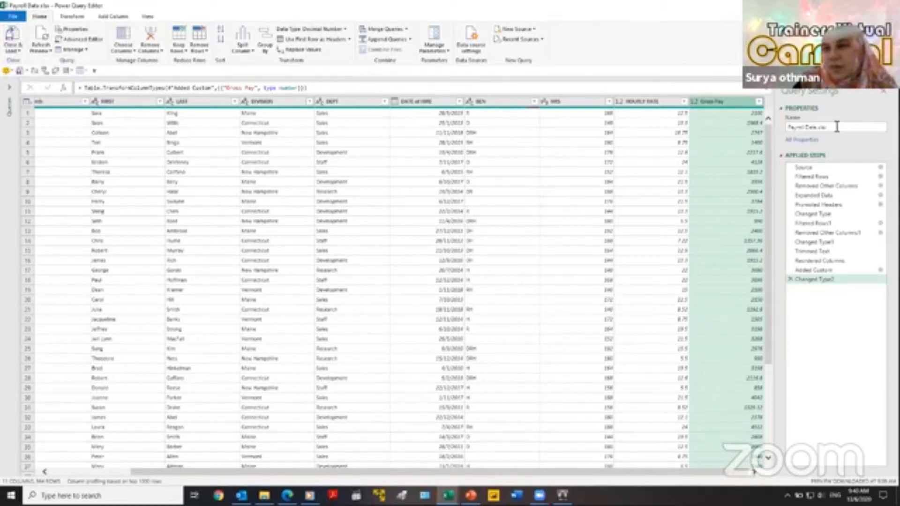
{"action": "left_click", "coordinate": [821, 128]}
{"action": "type", "text": "Sa"}
{"action": "type", "text": "mbinedData"}
{"action": "key", "text": "Return"}
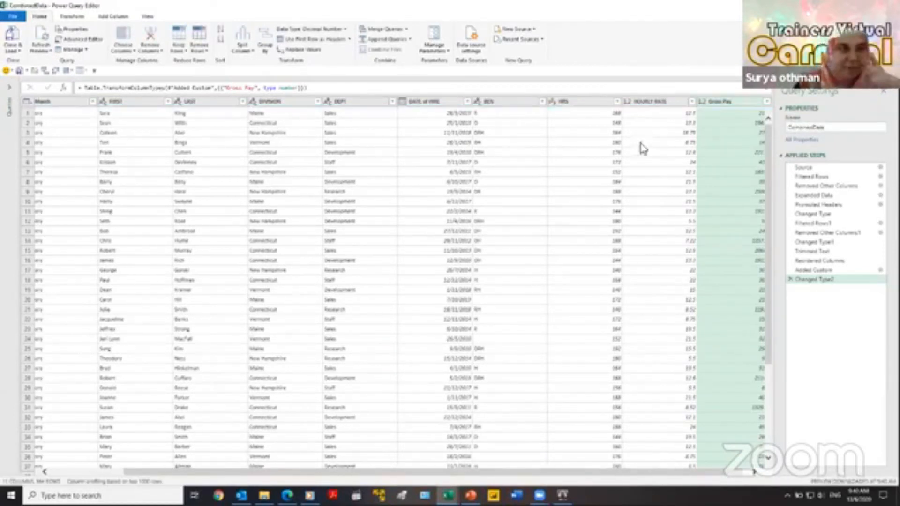
Step: Close the query editor and load the CombinedData query as a table into the existing worksheet at Sheet1 cell A1
{"action": "left_click", "coordinate": [13, 47]}
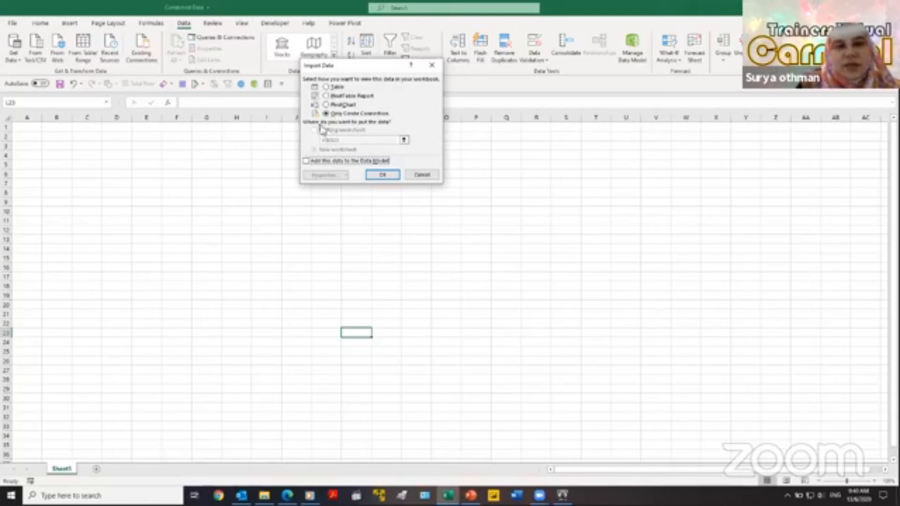
{"action": "left_click", "coordinate": [326, 87]}
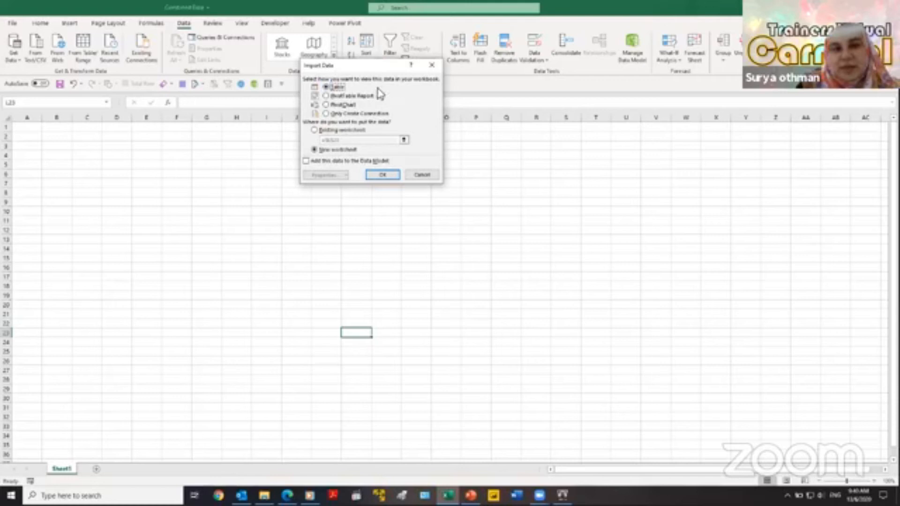
{"action": "left_click_drag", "start_coordinate": [379, 66], "coordinate": [407, 127]}
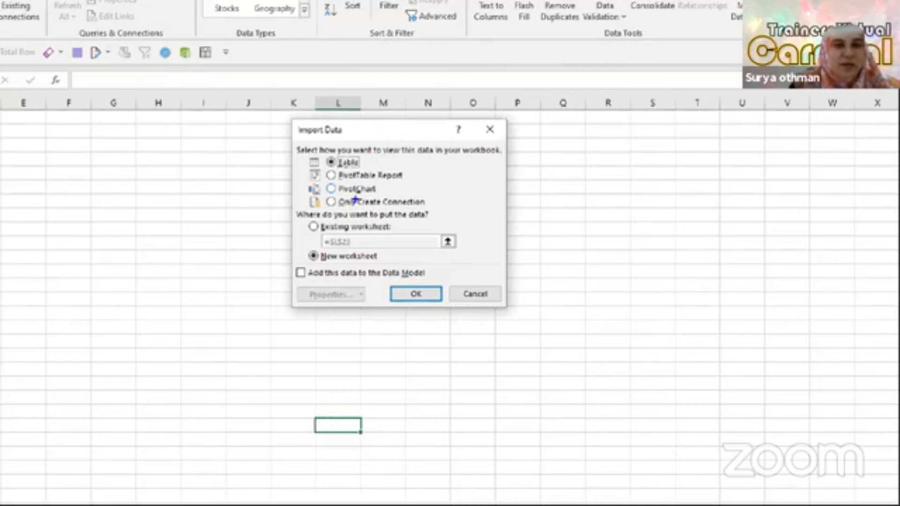
{"action": "mouse_move", "coordinate": [302, 197]}
{"action": "left_mouse_down"}
{"action": "mouse_move", "coordinate": [382, 214]}
{"action": "mouse_move", "coordinate": [456, 211]}
{"action": "left_mouse_up"}
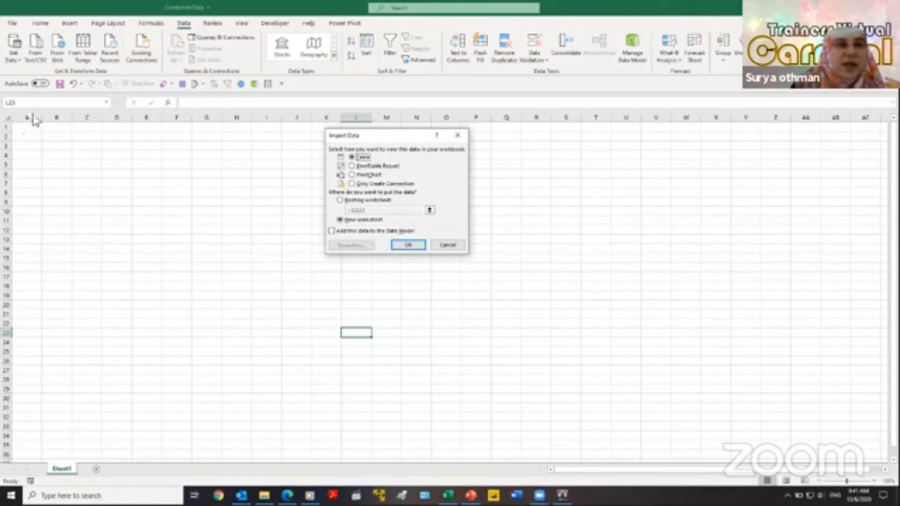
{"action": "left_click", "coordinate": [340, 201]}
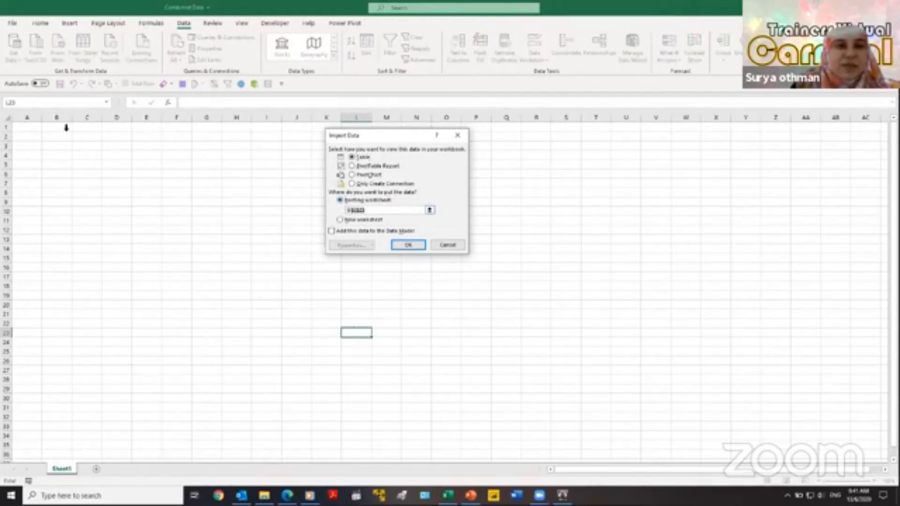
{"action": "left_click", "coordinate": [32, 127]}
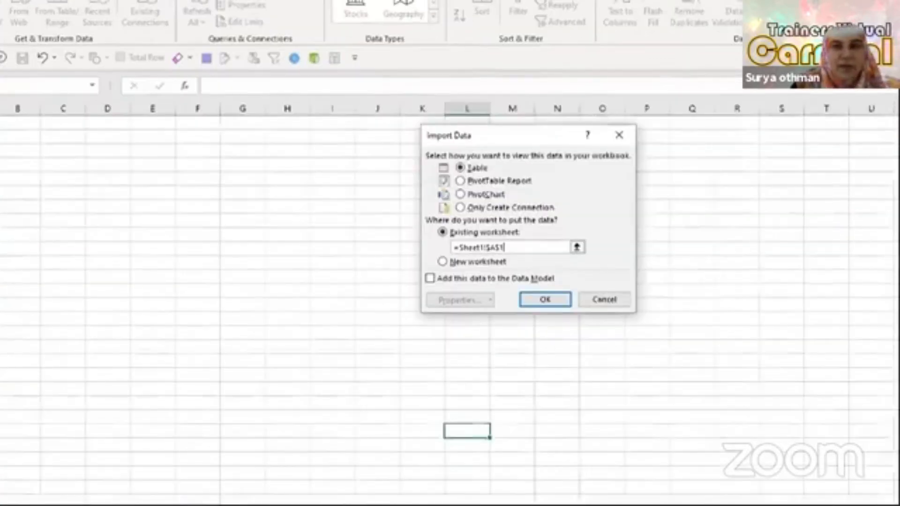
{"action": "left_click_drag", "start_coordinate": [448, 154], "coordinate": [498, 175]}
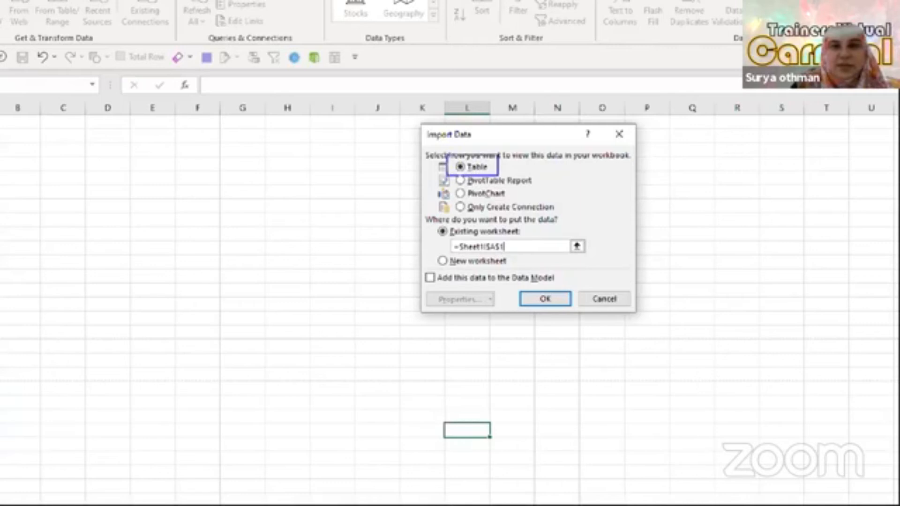
{"action": "mouse_move", "coordinate": [423, 227]}
{"action": "left_mouse_down"}
{"action": "mouse_move", "coordinate": [563, 261]}
{"action": "mouse_move", "coordinate": [597, 256]}
{"action": "left_mouse_up"}
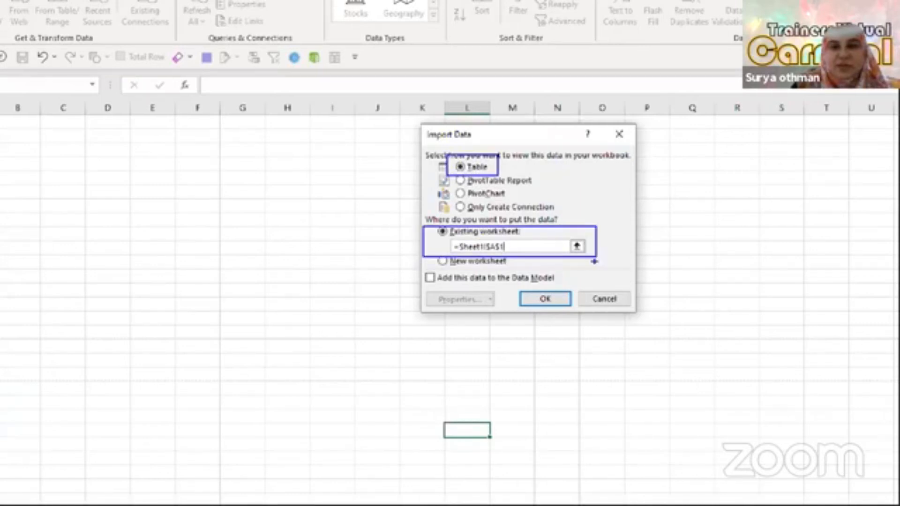
{"action": "left_click_drag", "start_coordinate": [506, 284], "coordinate": [562, 320]}
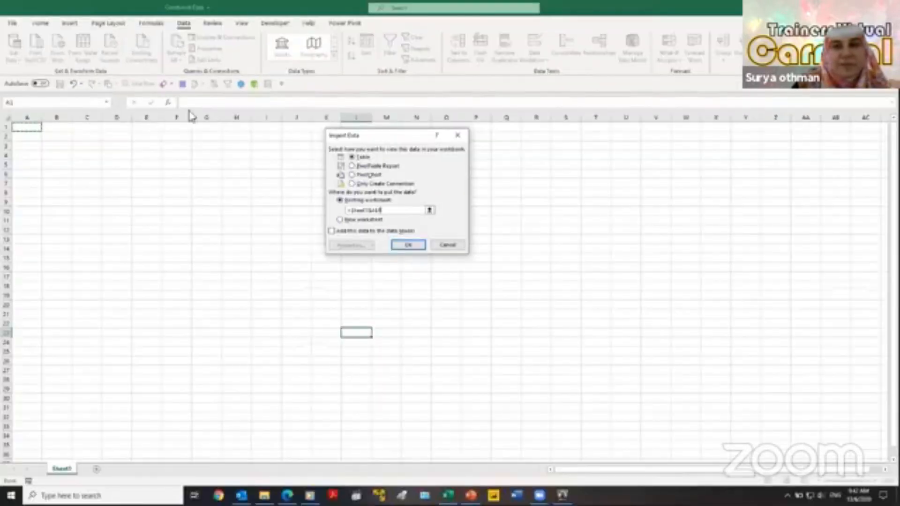
{"action": "left_click", "coordinate": [402, 245]}
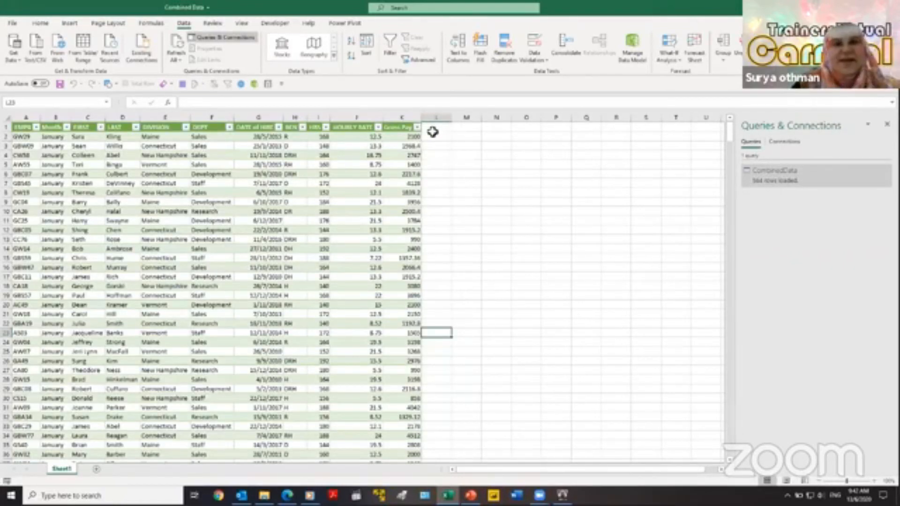
Step: Look through the loaded payroll table from the January rows through the later months and return to the first row
{"action": "left_click", "coordinate": [63, 147]}
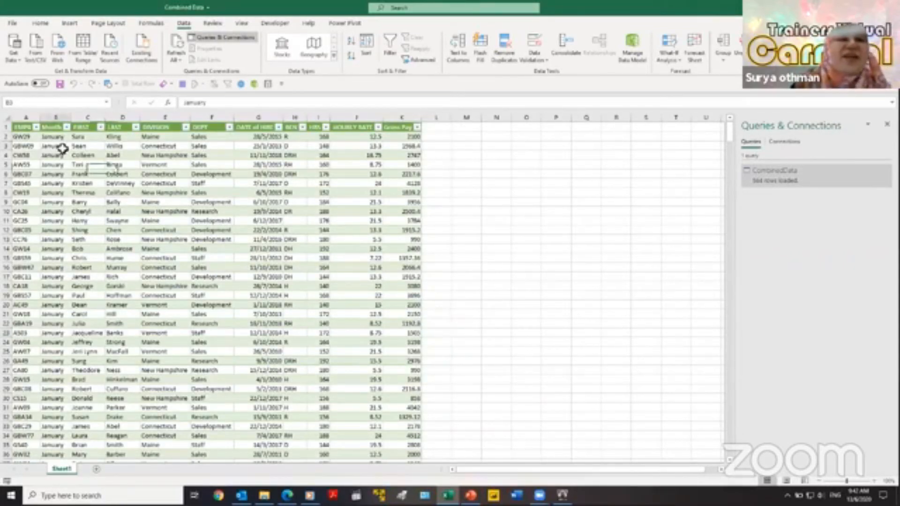
{"action": "scroll", "coordinate": [61, 137], "scroll_direction": "down", "scroll_amount": 3}
{"action": "scroll", "coordinate": [61, 136], "scroll_direction": "up", "scroll_amount": 3}
{"action": "scroll", "coordinate": [112, 204], "scroll_direction": "down", "scroll_amount": 1}
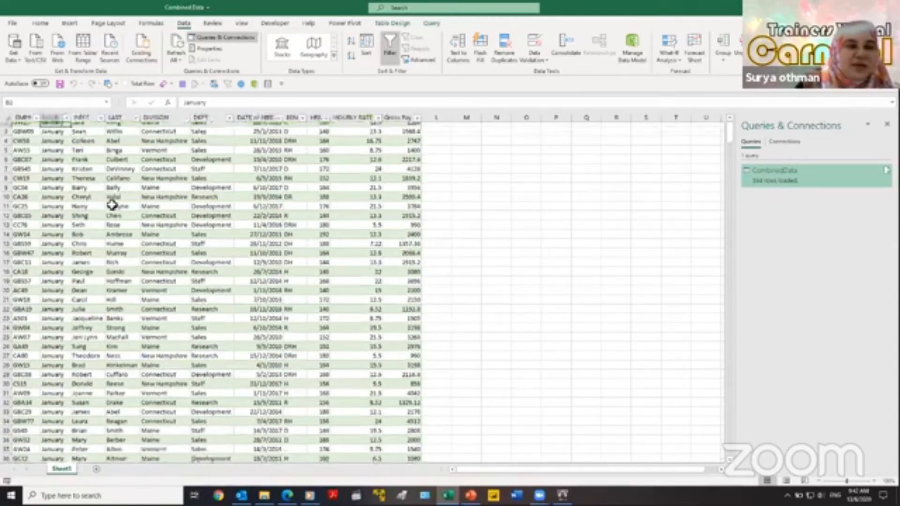
{"action": "scroll", "coordinate": [112, 205], "scroll_direction": "down", "scroll_amount": 1}
{"action": "scroll", "coordinate": [162, 246], "scroll_direction": "up", "scroll_amount": 1}
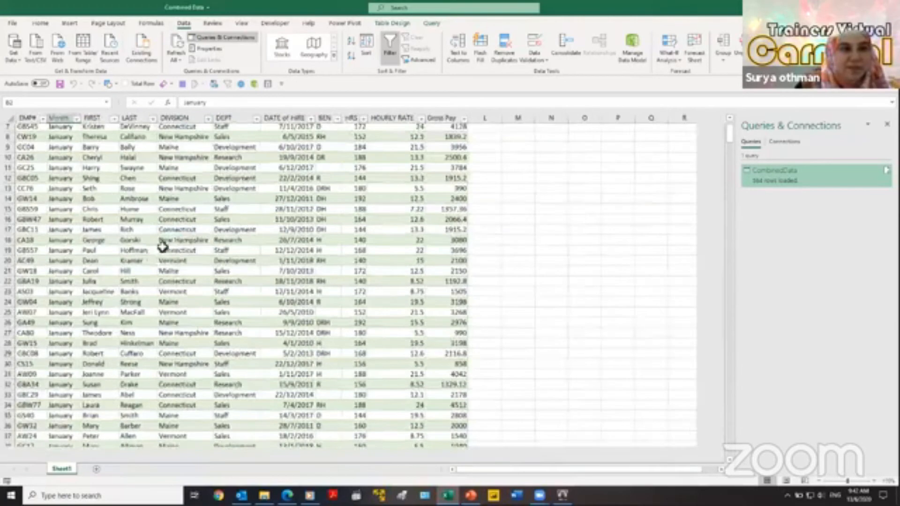
{"action": "scroll", "coordinate": [162, 246], "scroll_direction": "up", "scroll_amount": 3}
{"action": "scroll", "coordinate": [181, 237], "scroll_direction": "down", "scroll_amount": 20}
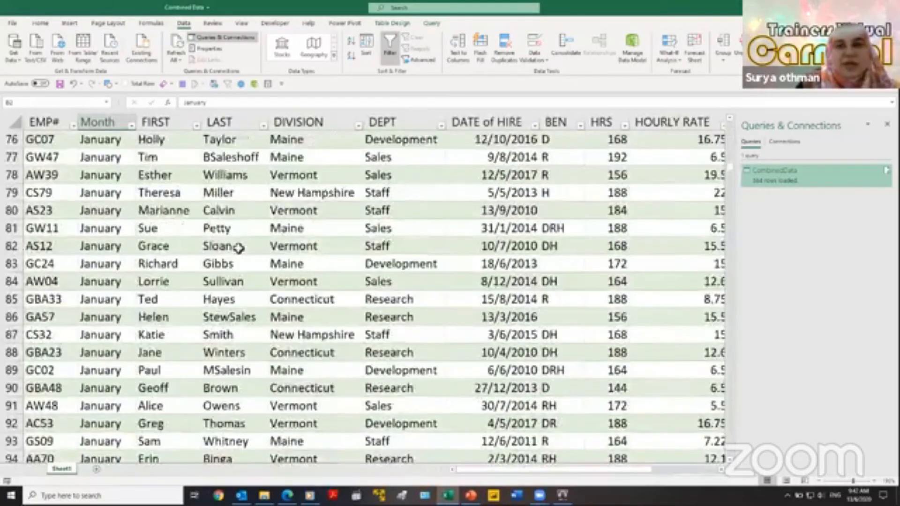
{"action": "scroll", "coordinate": [239, 249], "scroll_direction": "down", "scroll_amount": 20}
{"action": "scroll", "coordinate": [231, 259], "scroll_direction": "down", "scroll_amount": 20}
{"action": "scroll", "coordinate": [235, 273], "scroll_direction": "down", "scroll_amount": 20}
{"action": "scroll", "coordinate": [238, 268], "scroll_direction": "down", "scroll_amount": 10}
{"action": "scroll", "coordinate": [239, 253], "scroll_direction": "up", "scroll_amount": 6}
{"action": "scroll", "coordinate": [241, 243], "scroll_direction": "up", "scroll_amount": 20}
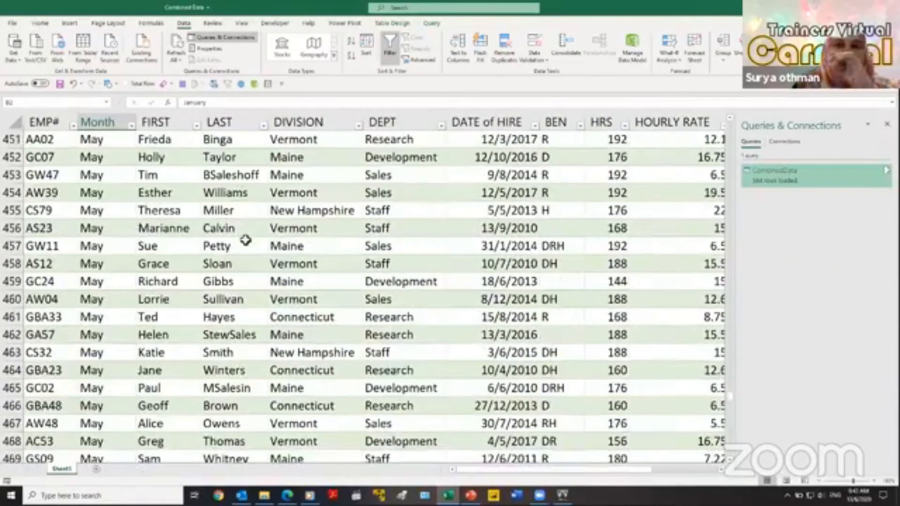
{"action": "scroll", "coordinate": [264, 219], "scroll_direction": "up", "scroll_amount": 10}
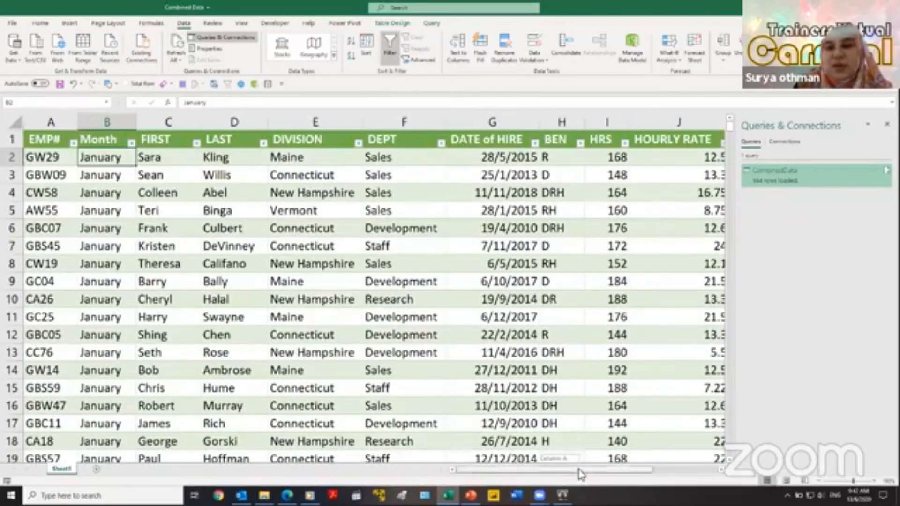
Step: Add a Years in Service column header in L1 beside Gross Pay and widen the column to fit it
{"action": "left_click_drag", "start_coordinate": [579, 470], "coordinate": [624, 460]}
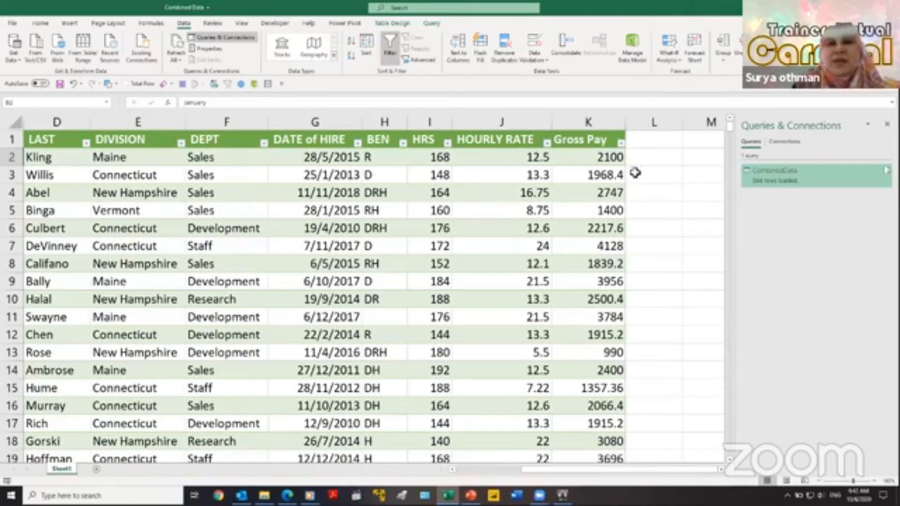
{"action": "left_click", "coordinate": [653, 143]}
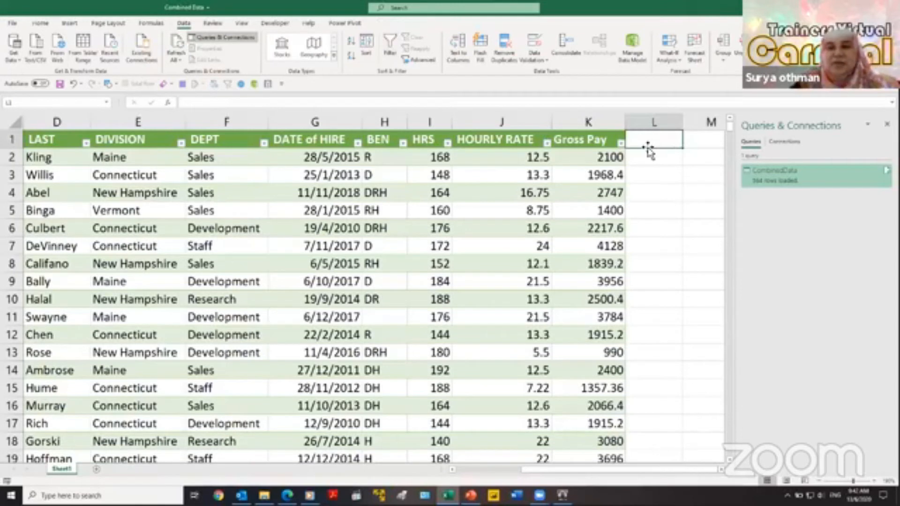
{"action": "type", "text": "Years i"}
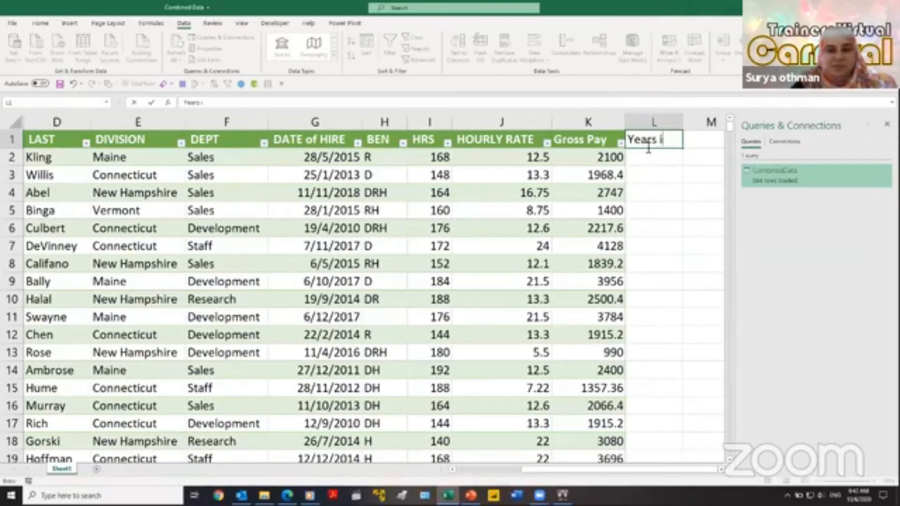
{"action": "type", "text": "n Servic"}
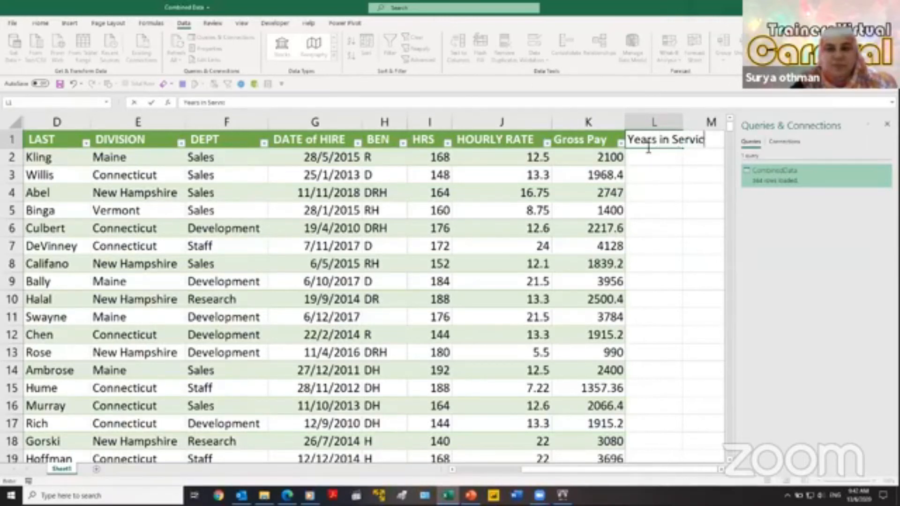
{"action": "type", "text": "e"}
{"action": "key", "text": "Return"}
{"action": "left_click_drag", "start_coordinate": [683, 122], "coordinate": [713, 122]}
Step: Switch to the PowerPoint slide show, review the YEARFRAC syntax on the Calculate Years of Service slide, and end the show
{"action": "left_click", "coordinate": [471, 495]}
{"action": "left_click", "coordinate": [328, 365]}
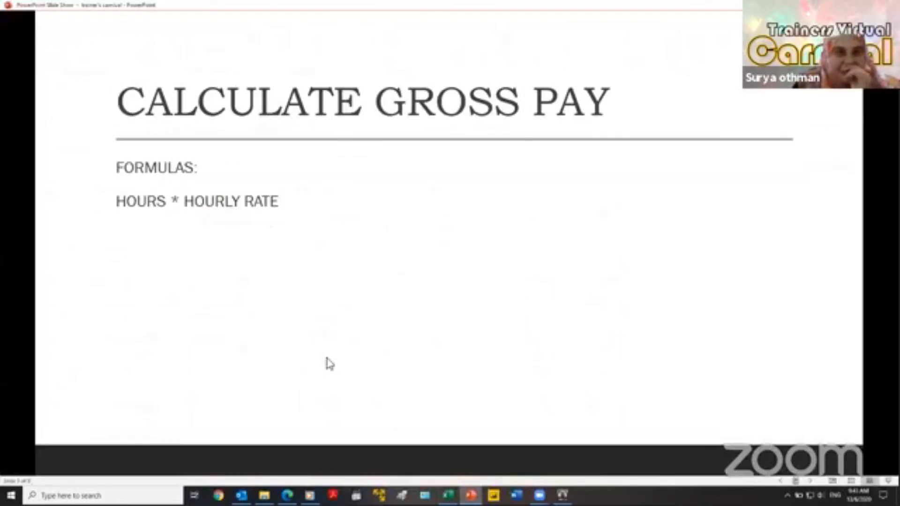
{"action": "left_click", "coordinate": [330, 364]}
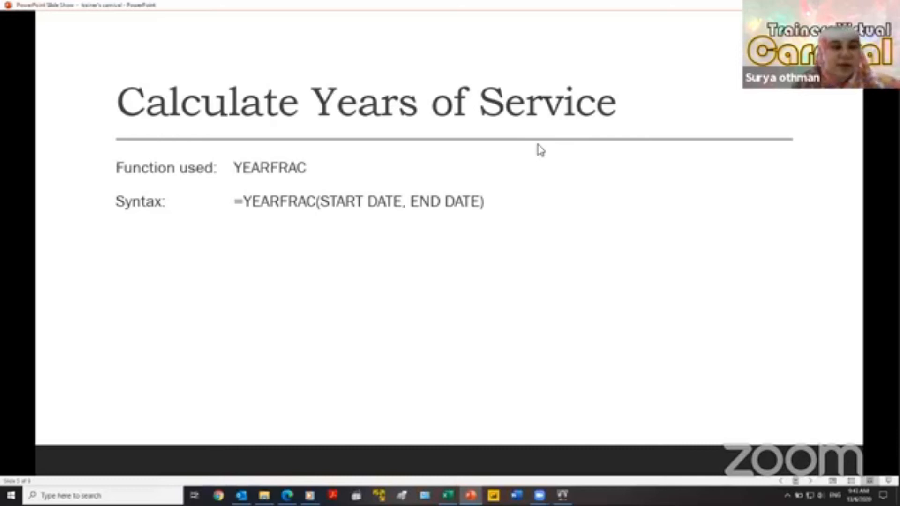
{"action": "key", "text": "Escape"}
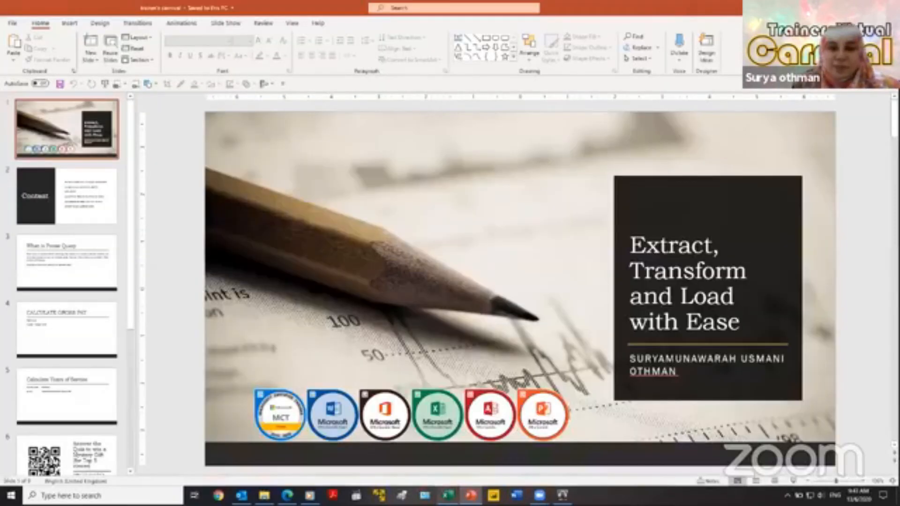
Step: Switch back to Excel and fill the Years in Service column with YEARFRAC from the row's DATE of HIRE to TODAY()
{"action": "left_click", "coordinate": [449, 496]}
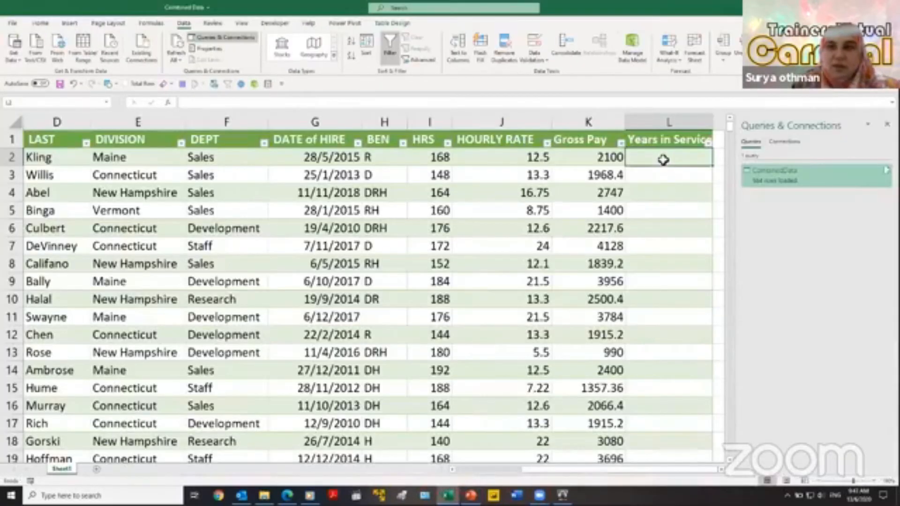
{"action": "type", "text": "=yer"}
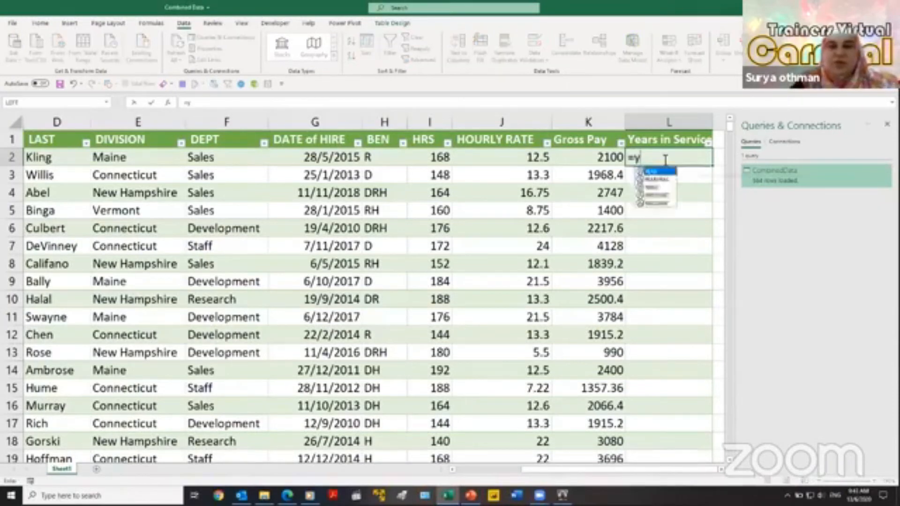
{"action": "key", "text": "BackSpace"}
{"action": "type", "text": "a"}
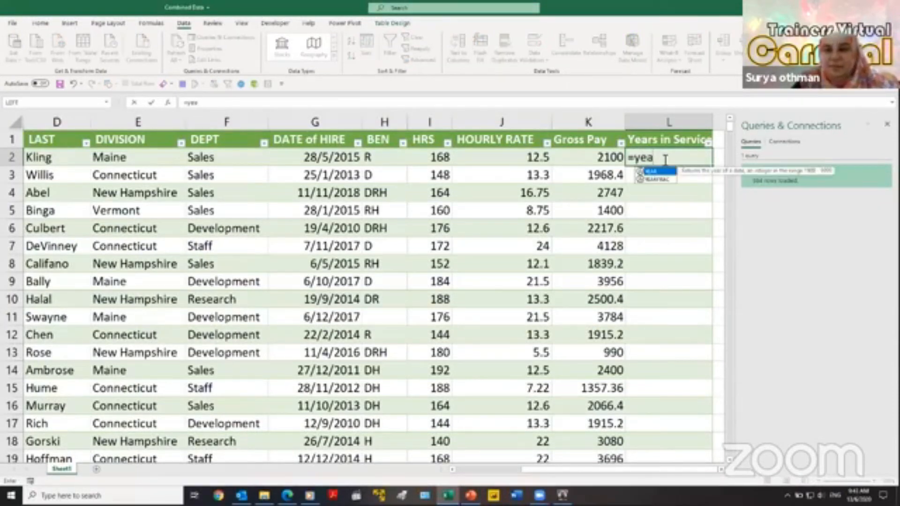
{"action": "key", "text": "Down"}
{"action": "key", "text": "Tab"}
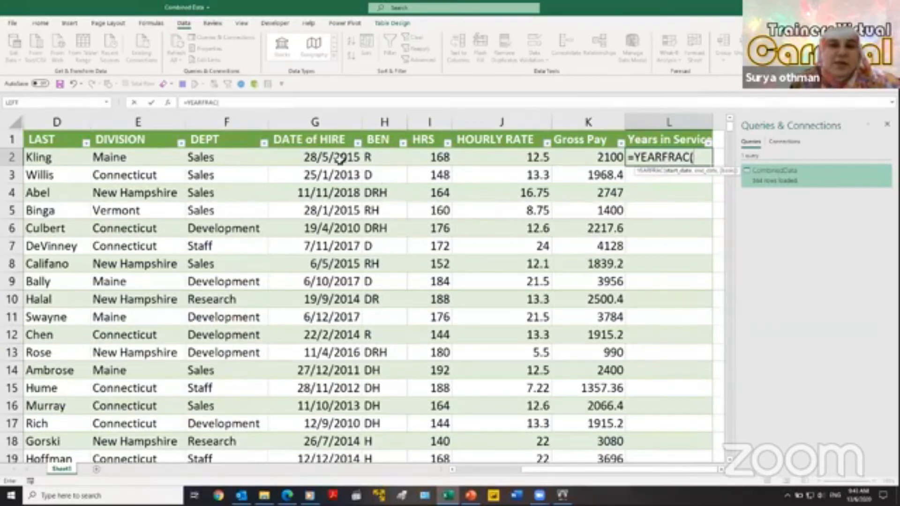
{"action": "left_click", "coordinate": [321, 155]}
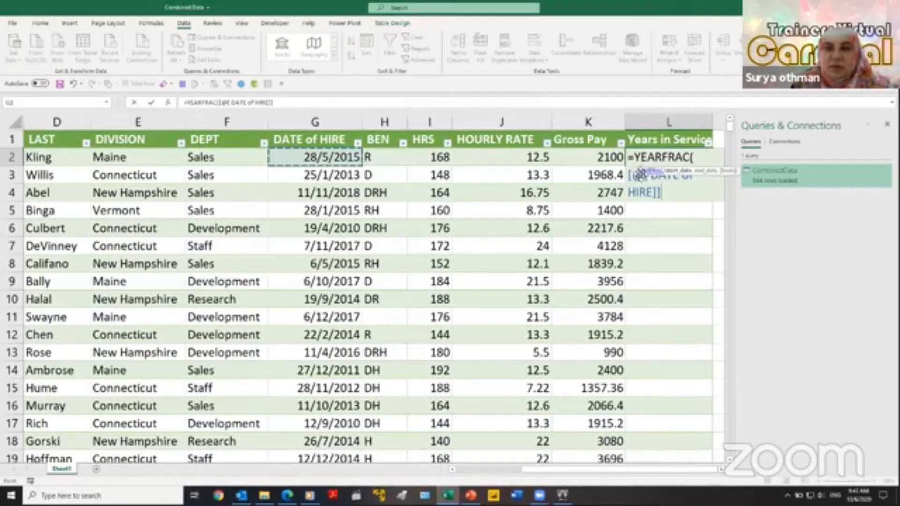
{"action": "type", "text": ","}
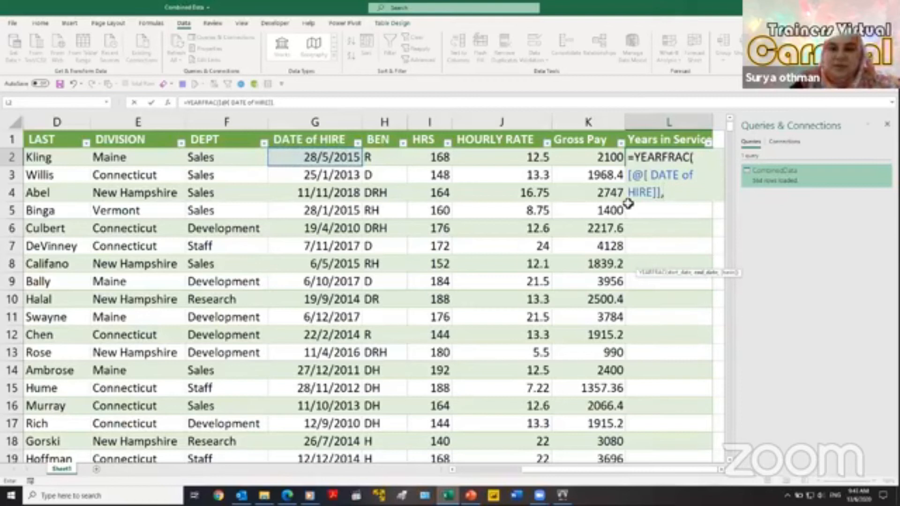
{"action": "type", "text": "tooa"}
{"action": "key", "text": "Tab"}
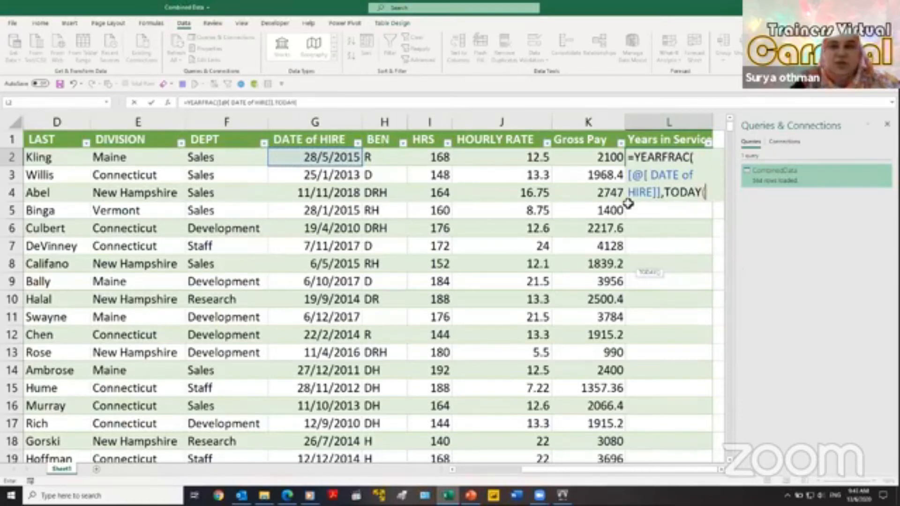
{"action": "type", "text": "))"}
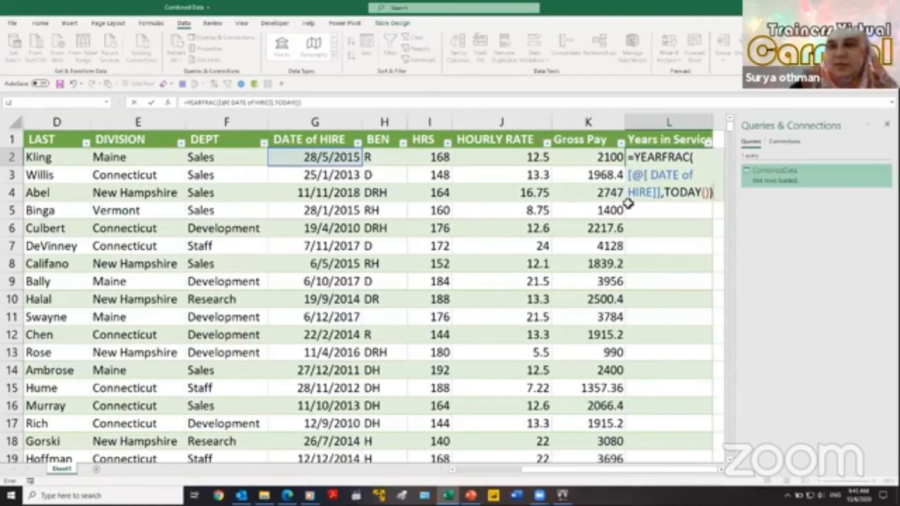
{"action": "key", "text": "Return"}
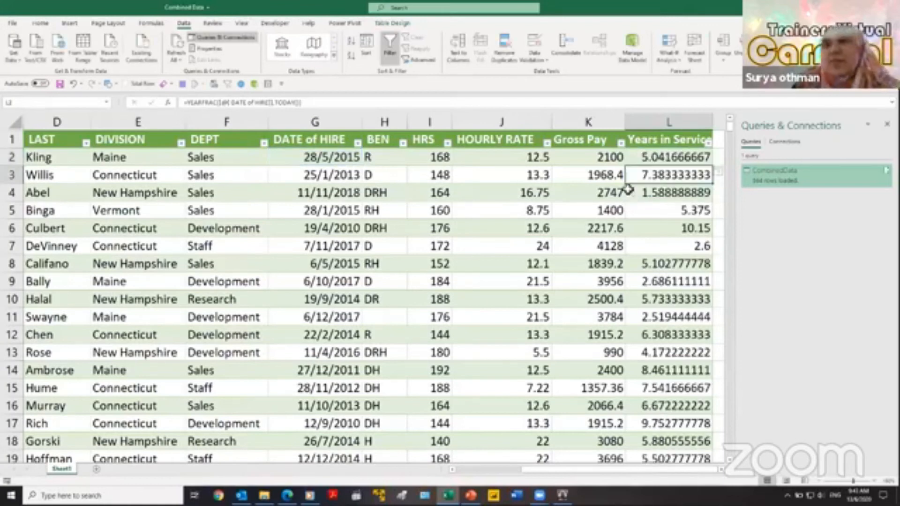
Step: Format the whole Years in Service column with the comma number style
{"action": "left_click", "coordinate": [671, 131]}
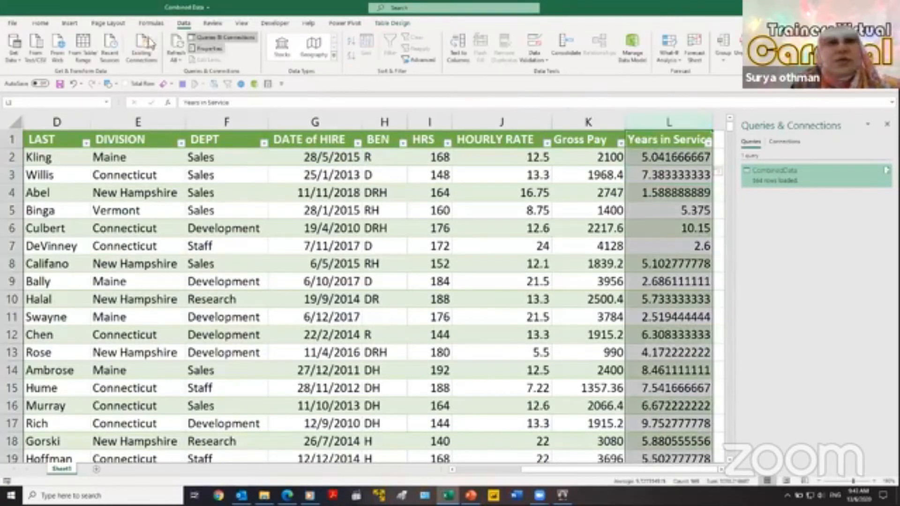
{"action": "left_click", "coordinate": [40, 23]}
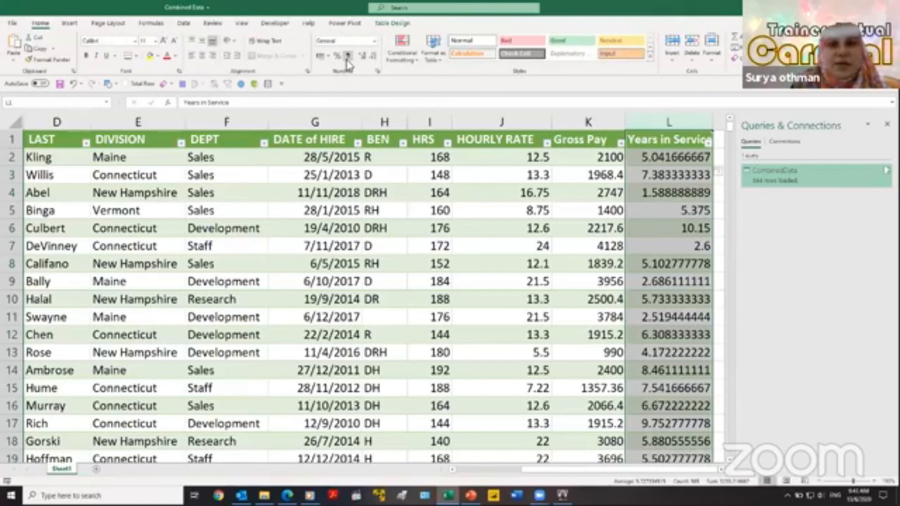
{"action": "left_click", "coordinate": [348, 57]}
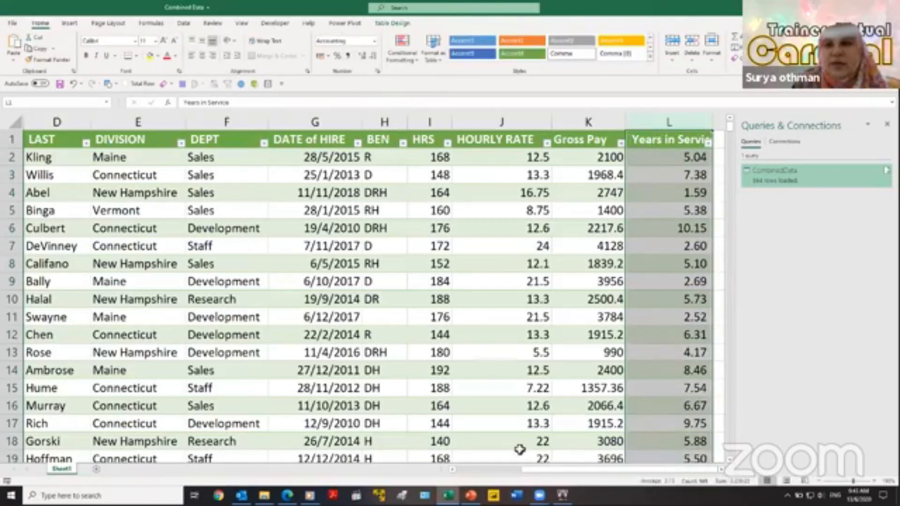
{"action": "left_click", "coordinate": [721, 471]}
{"action": "left_click", "coordinate": [460, 356]}
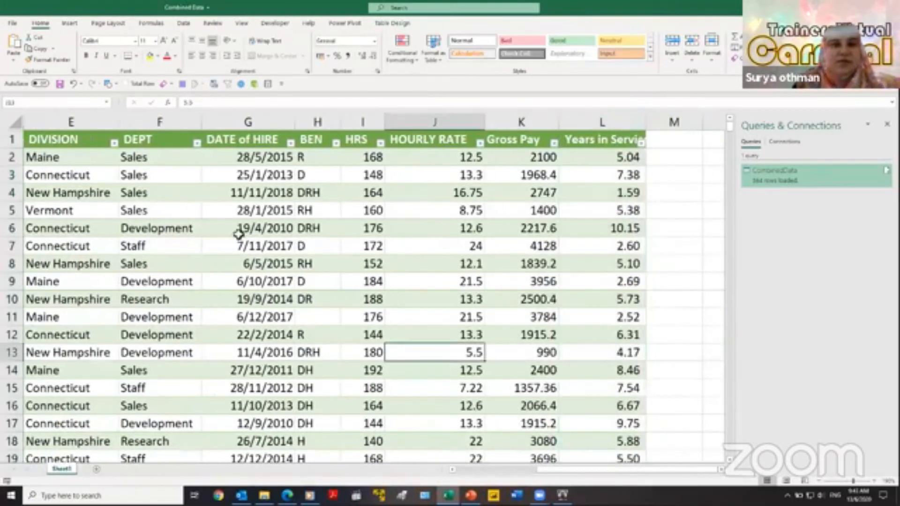
{"action": "left_click_drag", "start_coordinate": [537, 467], "coordinate": [358, 364]}
{"action": "left_click", "coordinate": [370, 370]}
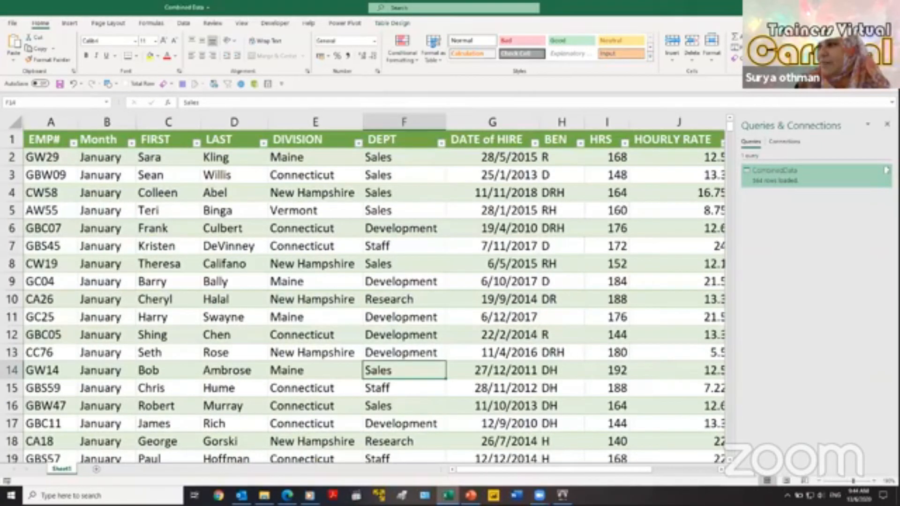
{"action": "key", "text": "alt+Tab"}
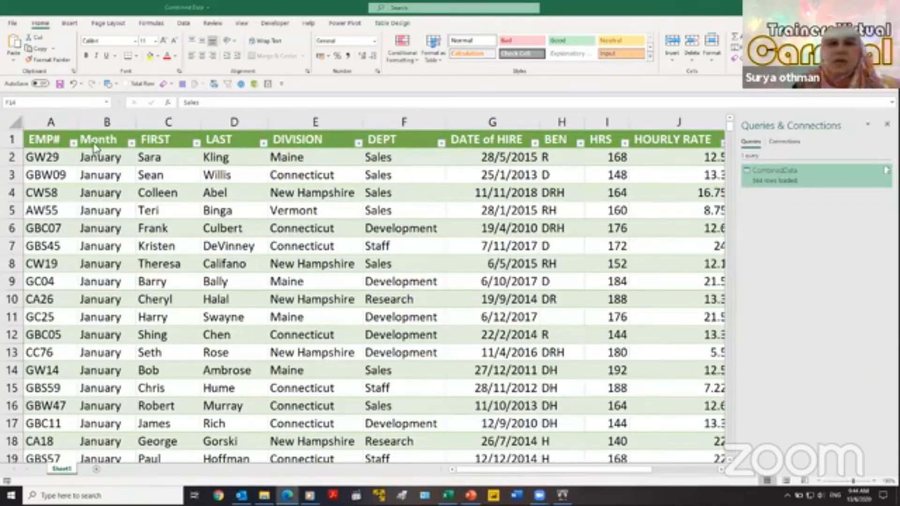
{"action": "key", "text": "alt+Tab"}
Step: Insert a PivotTable based on the CombinedData table, placed on a new worksheet
{"action": "left_click", "coordinate": [286, 193]}
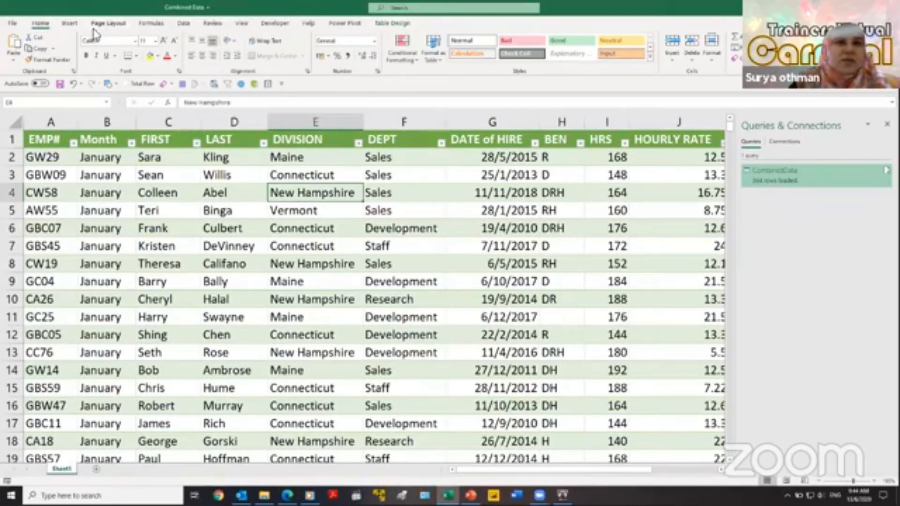
{"action": "left_click", "coordinate": [70, 24]}
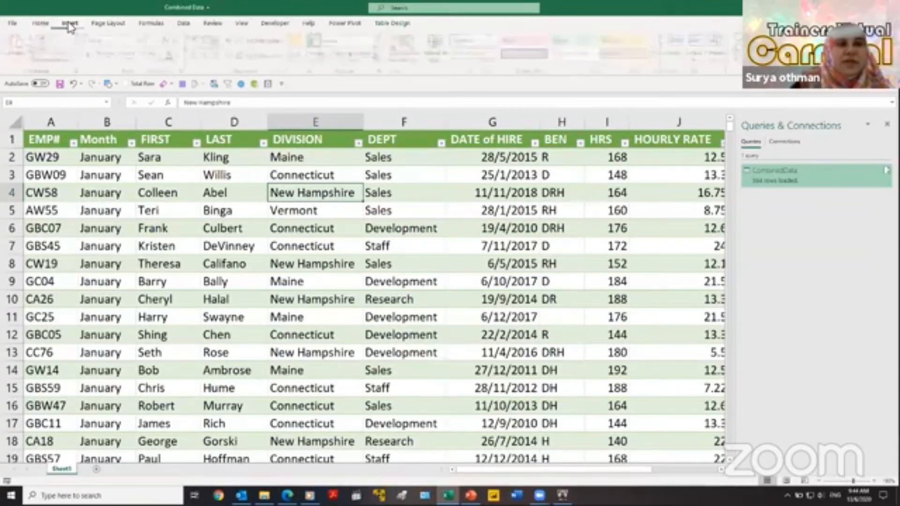
{"action": "left_click", "coordinate": [18, 46]}
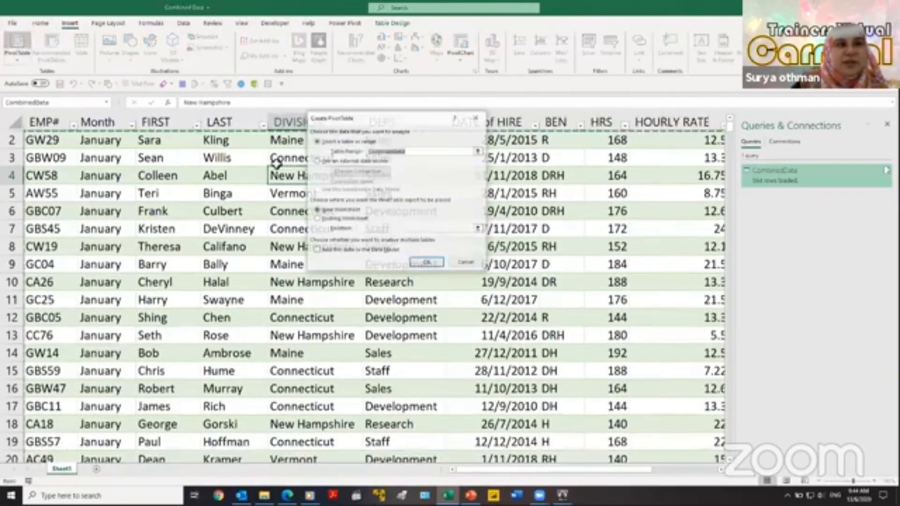
{"action": "left_click_drag", "start_coordinate": [382, 126], "coordinate": [436, 107]}
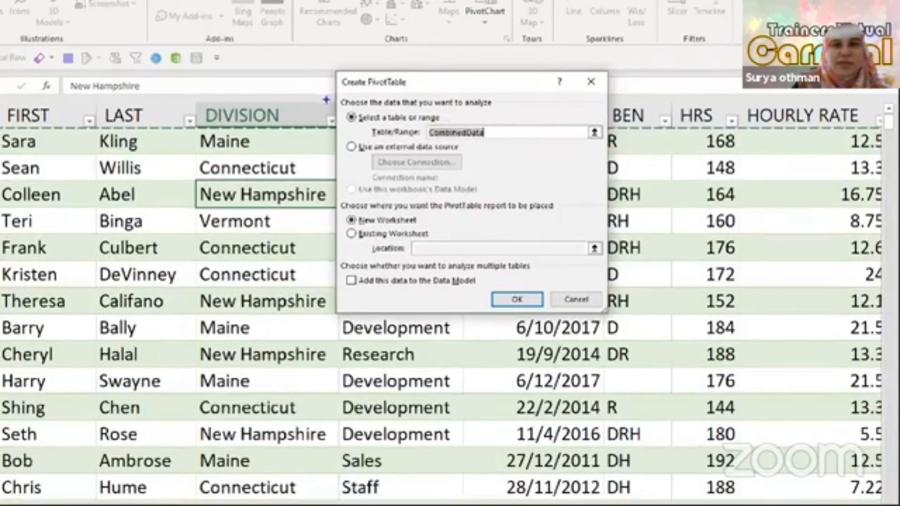
{"action": "mouse_move", "coordinate": [332, 97]}
{"action": "left_mouse_down"}
{"action": "mouse_move", "coordinate": [458, 150]}
{"action": "mouse_move", "coordinate": [568, 151]}
{"action": "left_mouse_up"}
{"action": "mouse_move", "coordinate": [336, 195]}
{"action": "left_mouse_down"}
{"action": "mouse_move", "coordinate": [377, 234]}
{"action": "mouse_move", "coordinate": [455, 229]}
{"action": "left_mouse_up"}
{"action": "left_click_drag", "start_coordinate": [487, 281], "coordinate": [566, 323]}
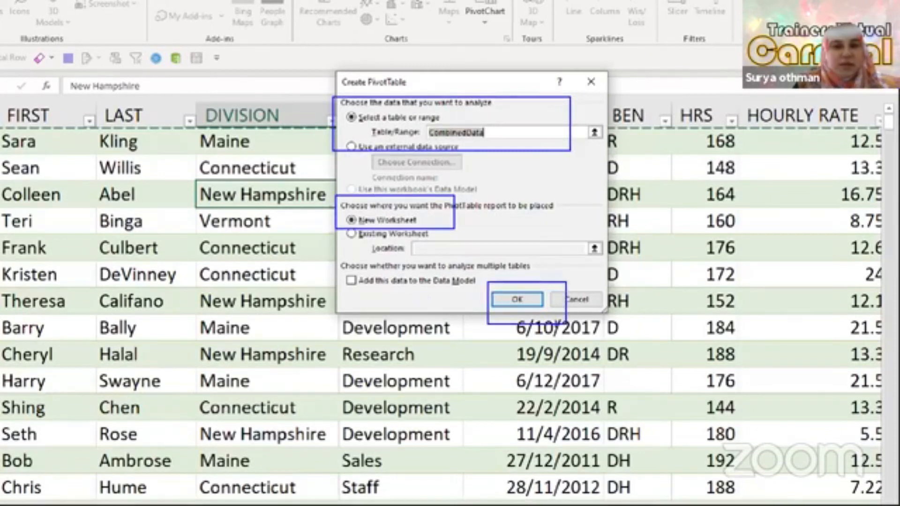
{"action": "key", "text": "Escape"}
{"action": "left_click", "coordinate": [489, 246]}
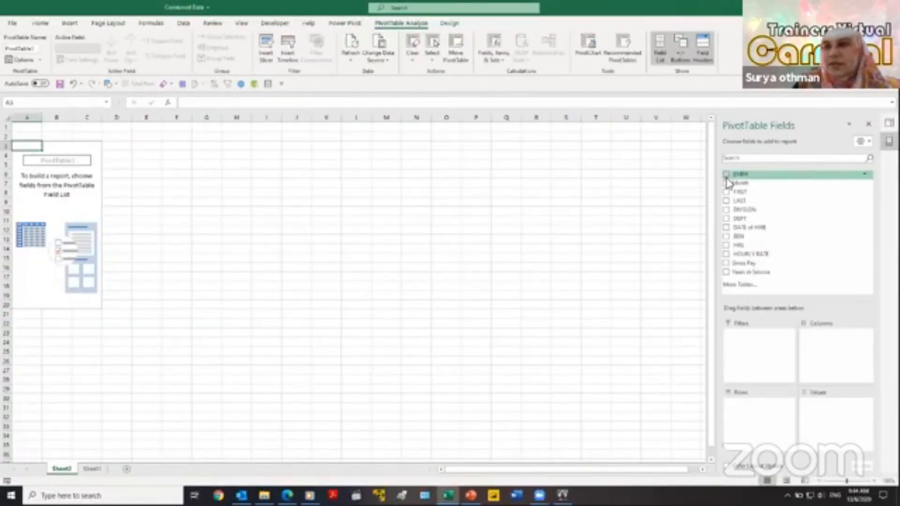
Step: Build the PivotTable with Month as the rows and the sum of Gross Pay as the values
{"action": "left_click", "coordinate": [726, 184]}
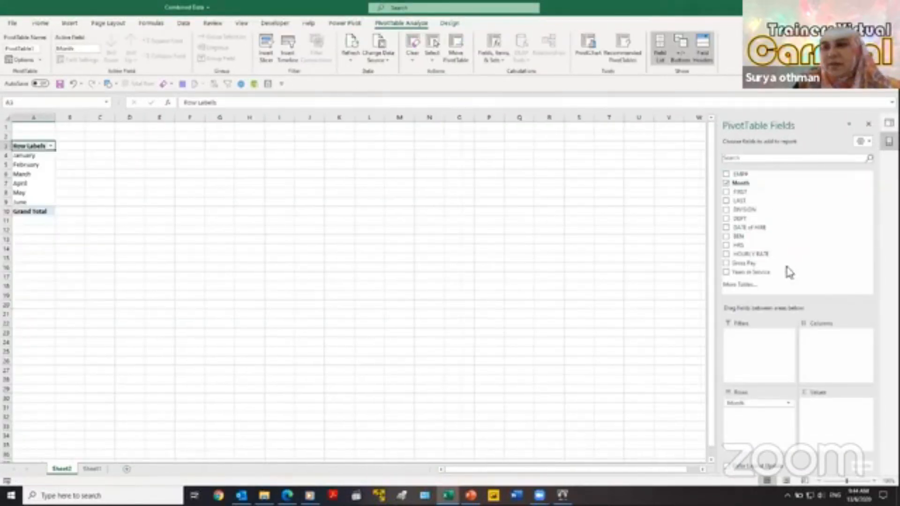
{"action": "left_click", "coordinate": [726, 263]}
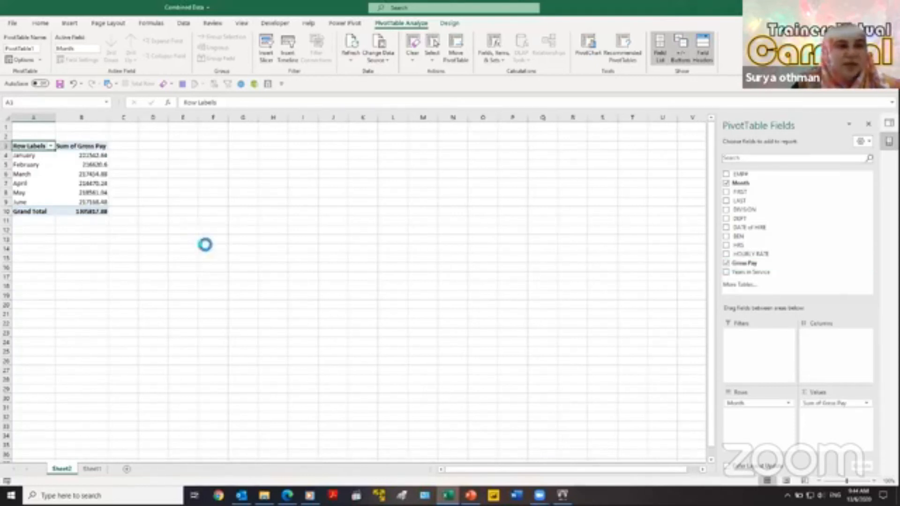
{"action": "scroll", "coordinate": [205, 244], "scroll_direction": "up", "scroll_amount": 5}
{"action": "left_click", "coordinate": [177, 218]}
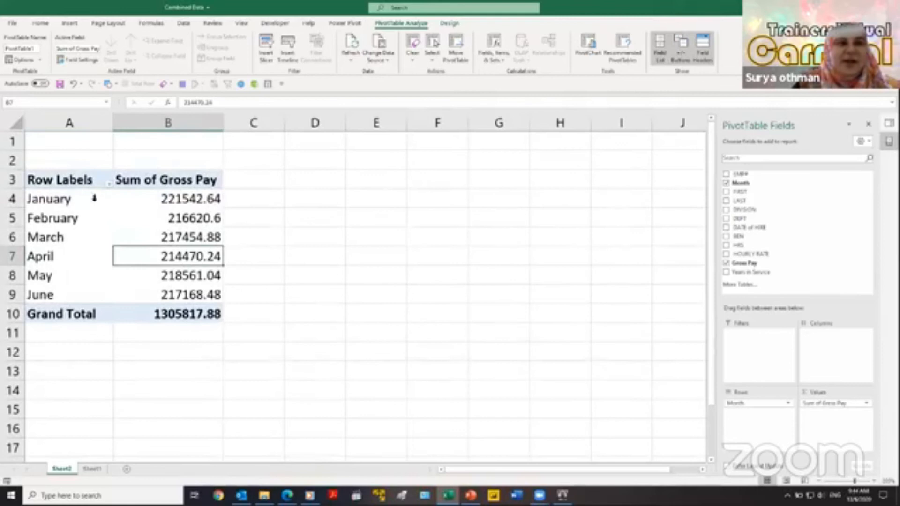
Step: Switch the PivotTable's report layout to Outline Form
{"action": "left_click", "coordinate": [89, 182]}
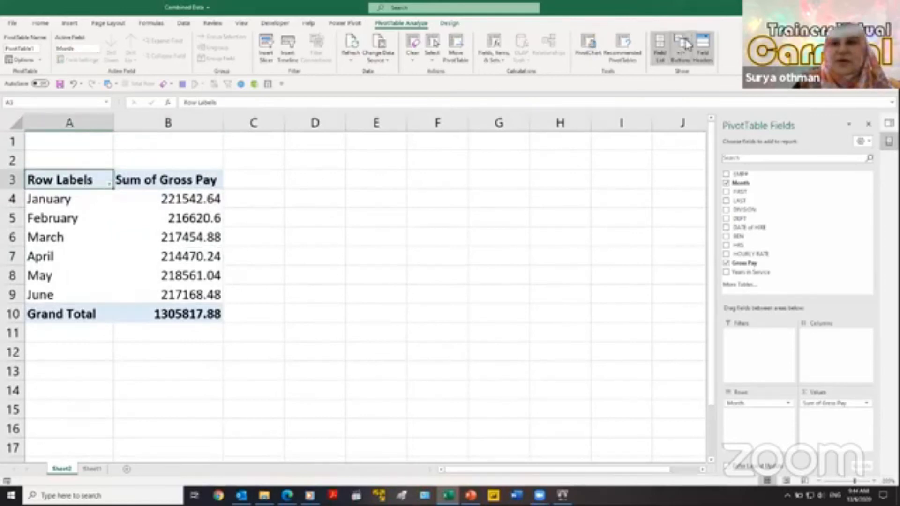
{"action": "left_click", "coordinate": [450, 24]}
{"action": "left_click", "coordinate": [67, 51]}
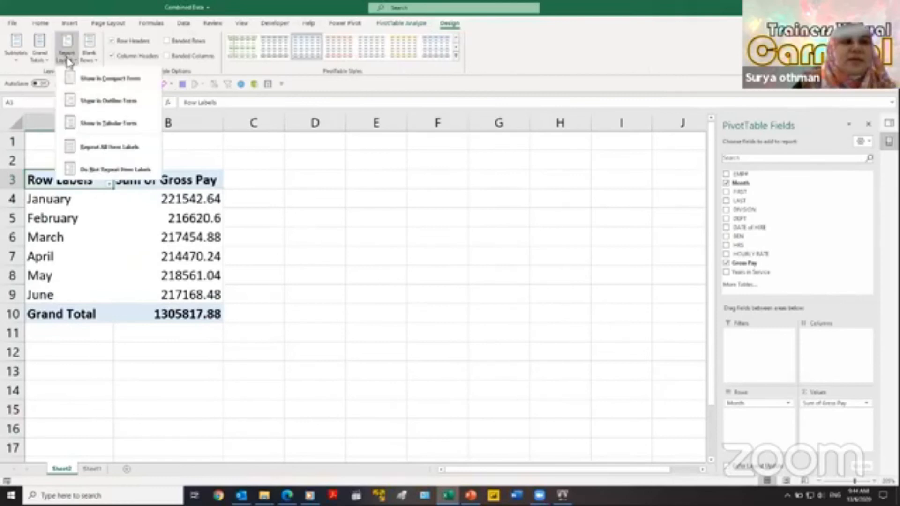
{"action": "left_click", "coordinate": [93, 102]}
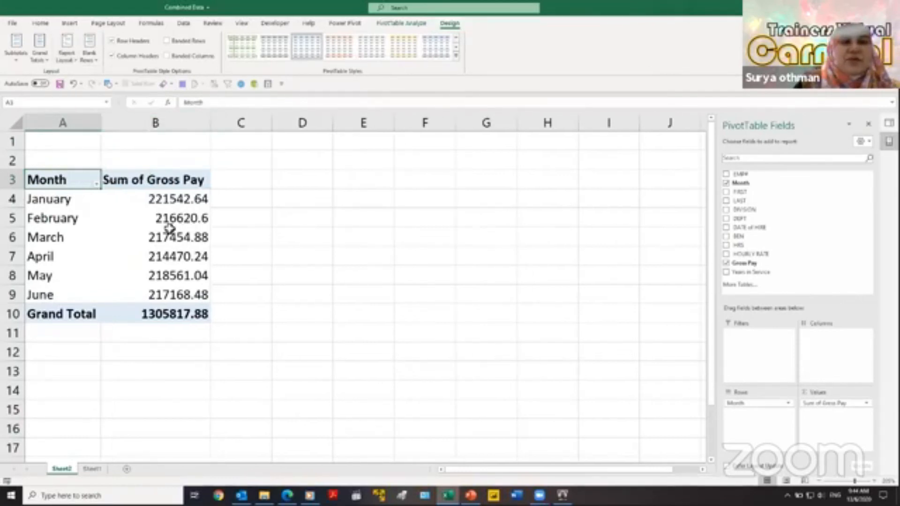
{"action": "left_click", "coordinate": [184, 240]}
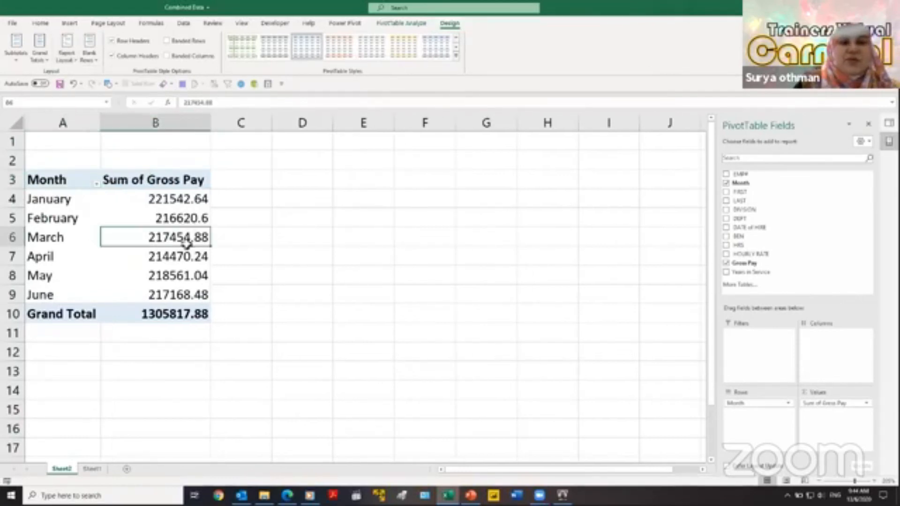
Step: Rename the PivotTable's Sum of Gross Pay header in B3 as Total Gross Pay
{"action": "left_click", "coordinate": [132, 179]}
{"action": "left_click_drag", "start_coordinate": [206, 106], "coordinate": [181, 101]}
{"action": "key", "text": "BackSpace"}
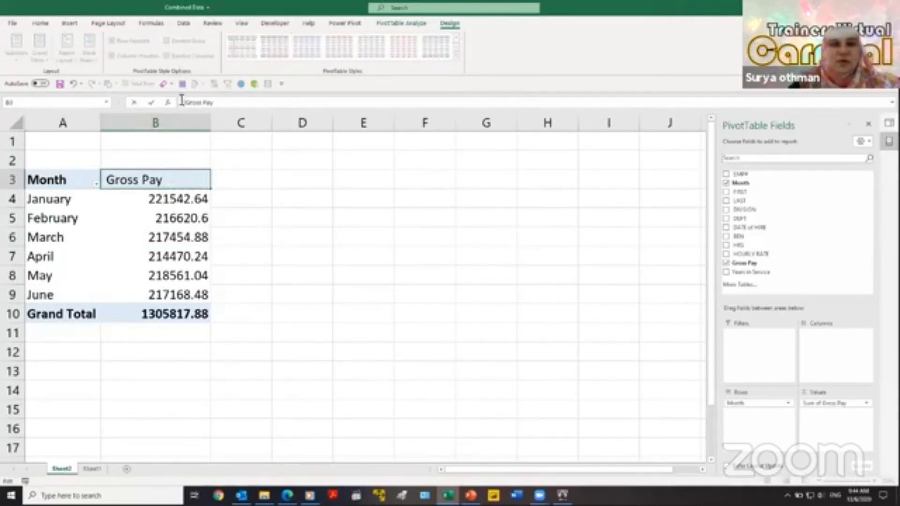
{"action": "type", "text": "Total"}
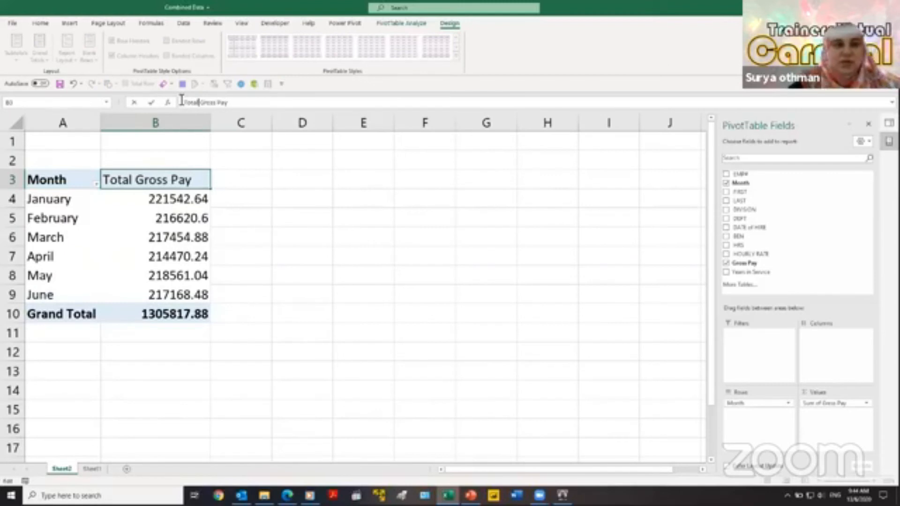
{"action": "key", "text": "Return"}
{"action": "left_click_drag", "start_coordinate": [182, 256], "coordinate": [181, 238]}
Step: Apply the Number format with two decimal places and a 1000 separator to the Total Gross Pay values
{"action": "left_click", "coordinate": [159, 202]}
{"action": "left_click", "coordinate": [164, 250]}
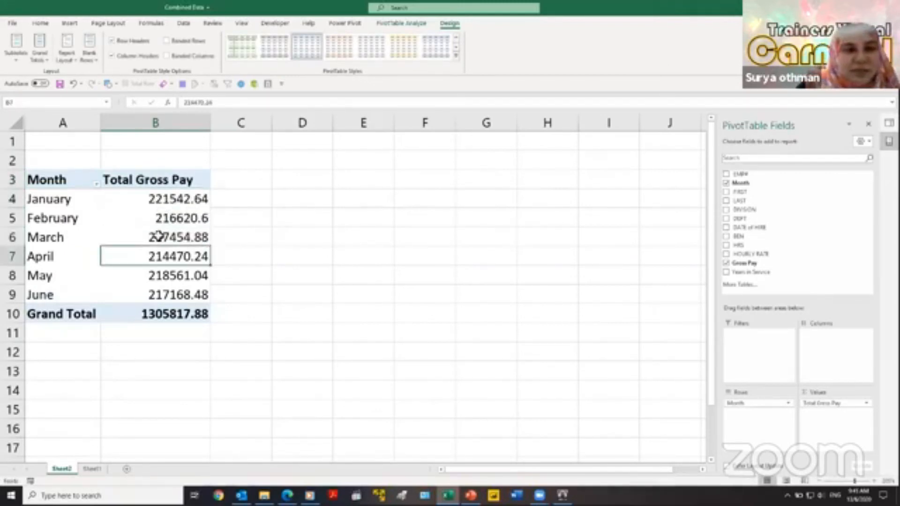
{"action": "left_click", "coordinate": [160, 236]}
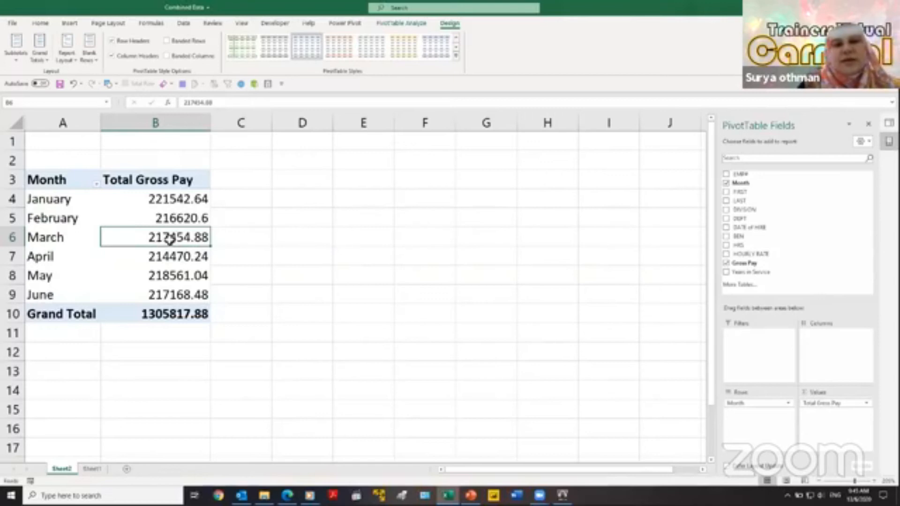
{"action": "left_click", "coordinate": [173, 219]}
{"action": "left_click", "coordinate": [162, 256]}
{"action": "left_click", "coordinate": [153, 219]}
{"action": "right_click", "coordinate": [177, 218]}
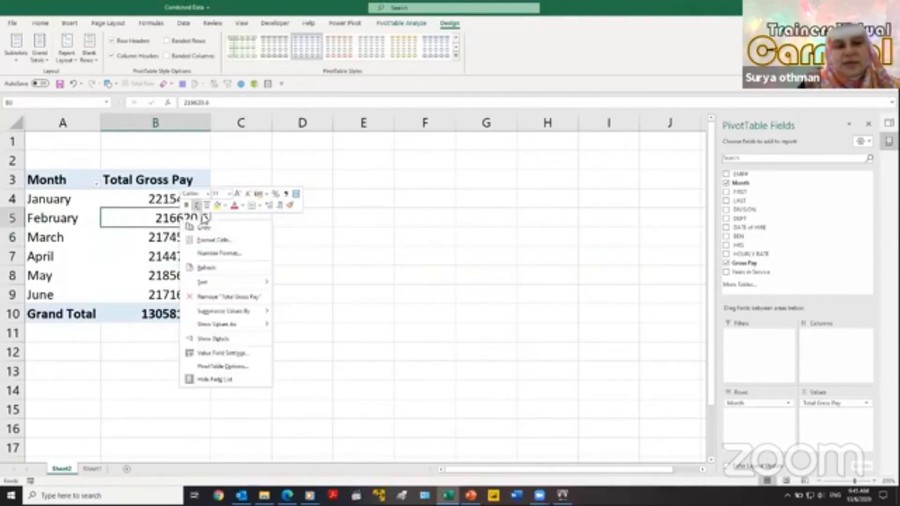
{"action": "left_click", "coordinate": [292, 260]}
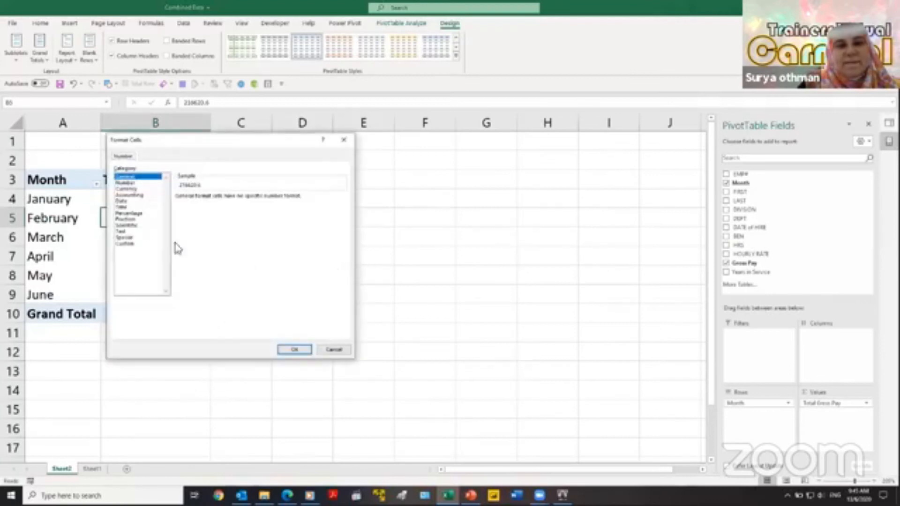
{"action": "left_click", "coordinate": [138, 183]}
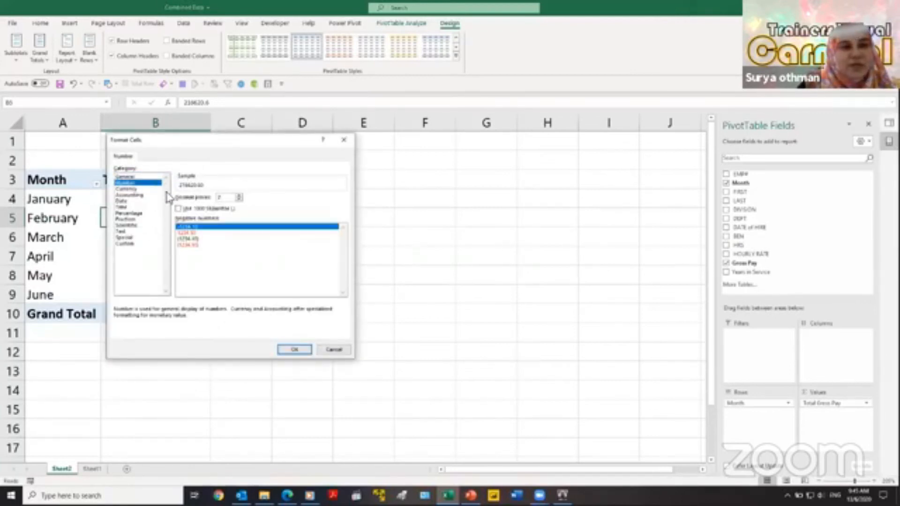
{"action": "left_click", "coordinate": [182, 209]}
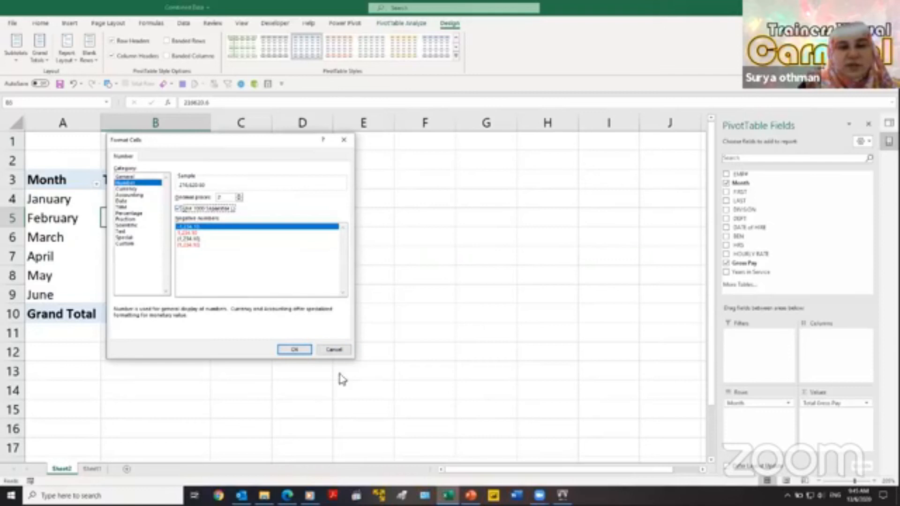
{"action": "left_click", "coordinate": [297, 349]}
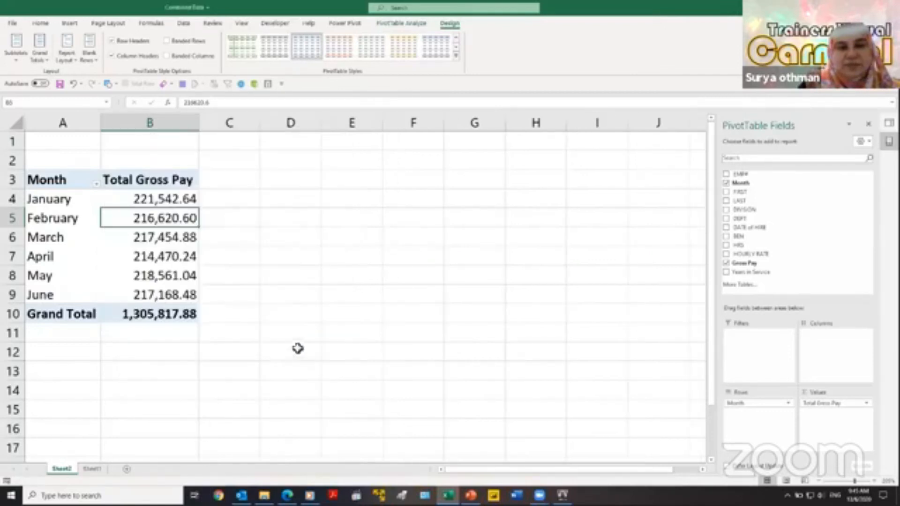
Step: Enter the note "Alt F1" in cell B1 above the PivotTable
{"action": "left_click", "coordinate": [157, 240]}
{"action": "scroll", "coordinate": [263, 293], "scroll_direction": "up", "scroll_amount": 2}
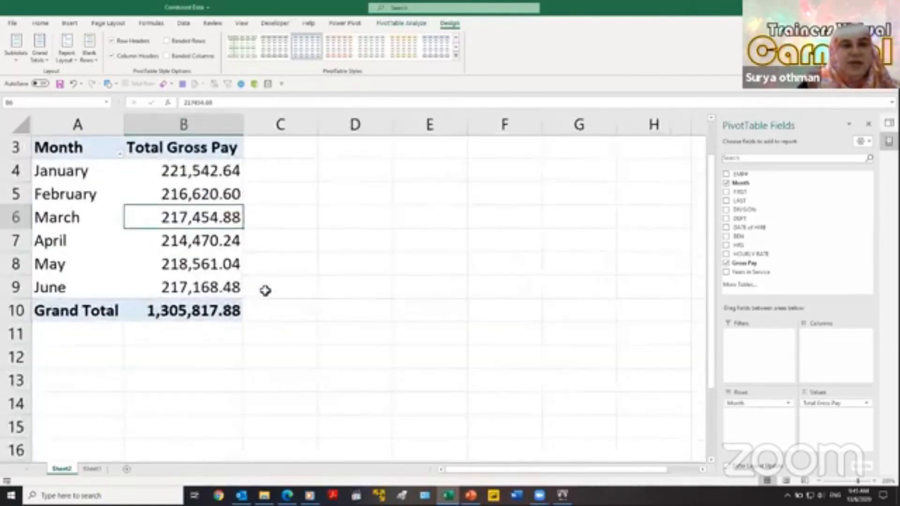
{"action": "scroll", "coordinate": [267, 268], "scroll_direction": "up", "scroll_amount": 1}
{"action": "key", "text": "Up"}
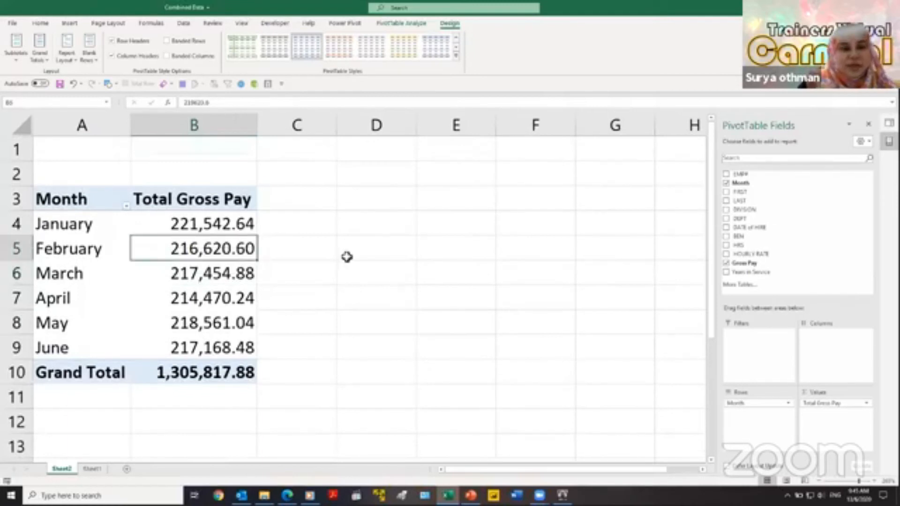
{"action": "left_click", "coordinate": [223, 150]}
{"action": "type", "text": "Alt"}
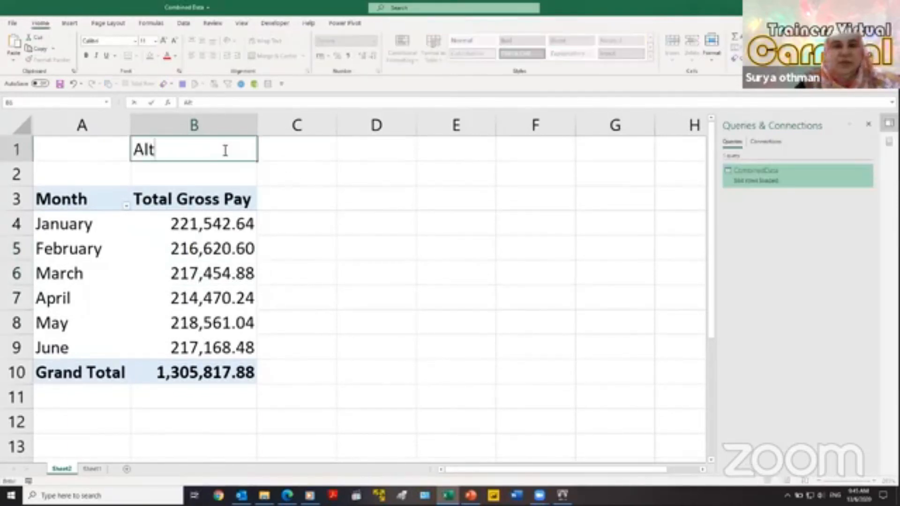
{"action": "type", "text": " F1"}
{"action": "key", "text": "Return"}
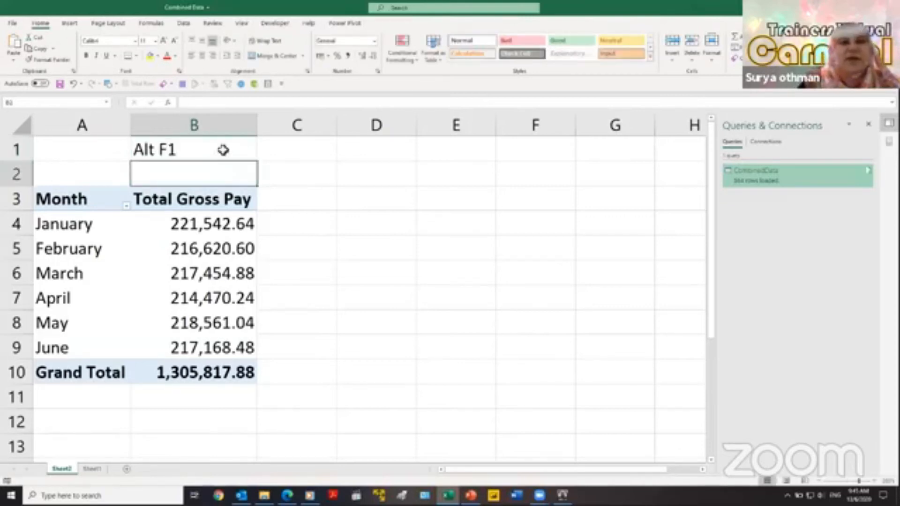
Step: Create a default column PivotChart of Total Gross Pay by Month from the PivotTable
{"action": "left_click", "coordinate": [196, 281]}
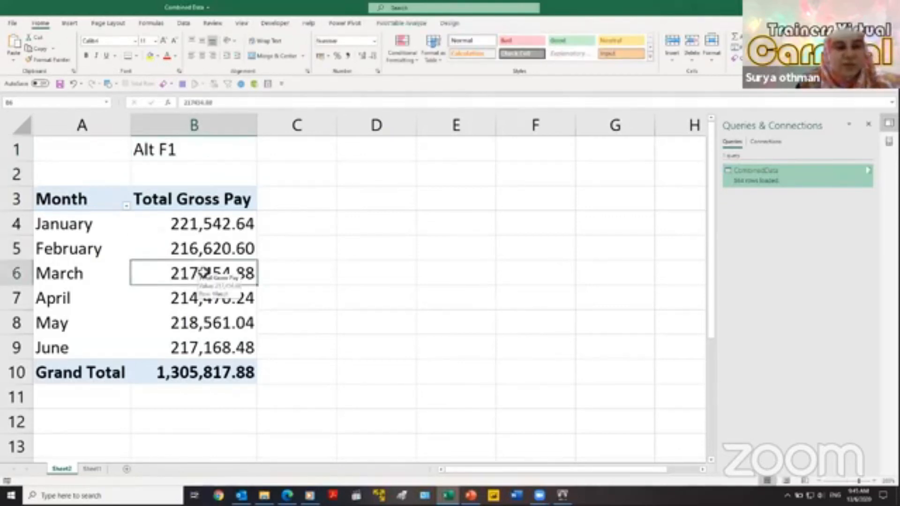
{"action": "key", "text": "alt+F1"}
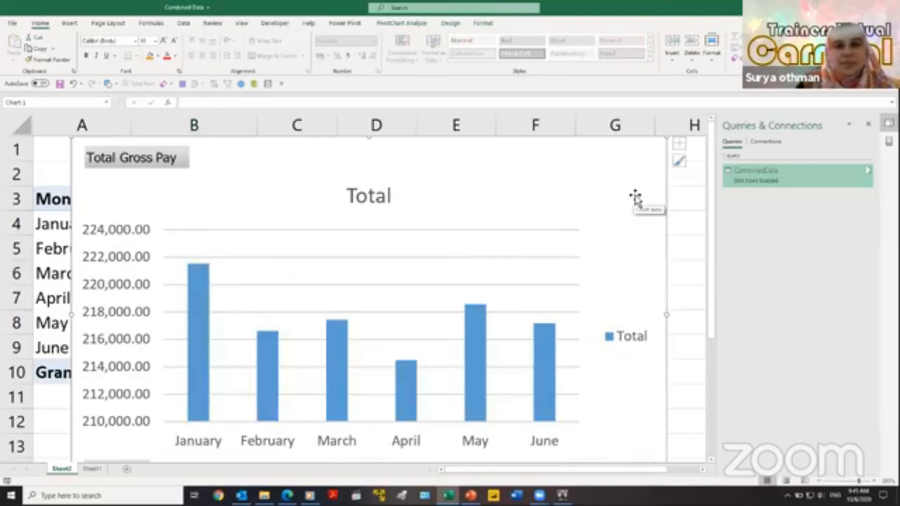
{"action": "scroll", "coordinate": [637, 192], "scroll_direction": "down", "scroll_amount": 2}
{"action": "scroll", "coordinate": [636, 192], "scroll_direction": "down", "scroll_amount": 1}
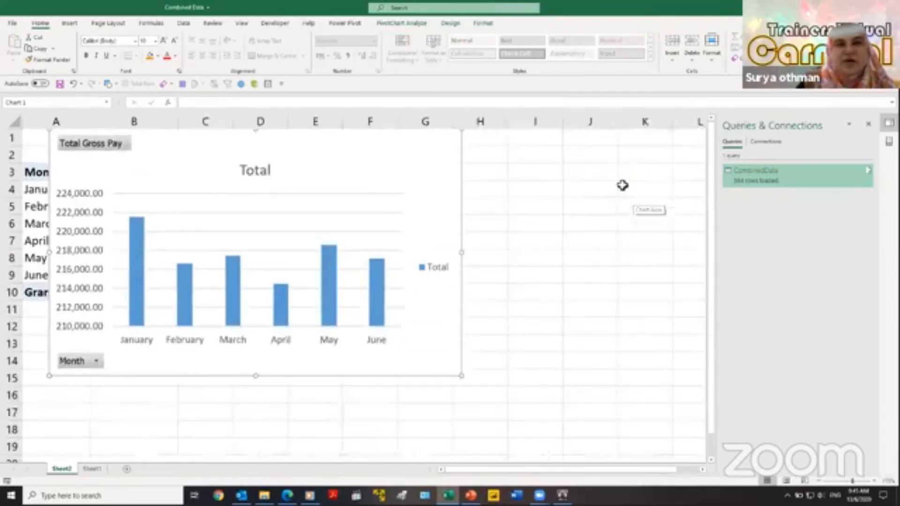
Step: Move the PivotChart beside the PivotTable, starting around column C, and delete its Total legend
{"action": "left_click_drag", "start_coordinate": [382, 150], "coordinate": [532, 181]}
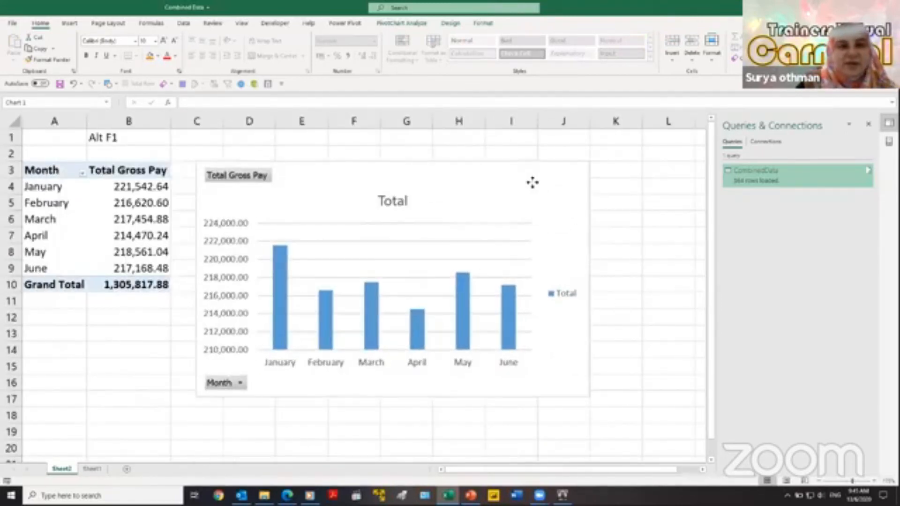
{"action": "left_click", "coordinate": [565, 296]}
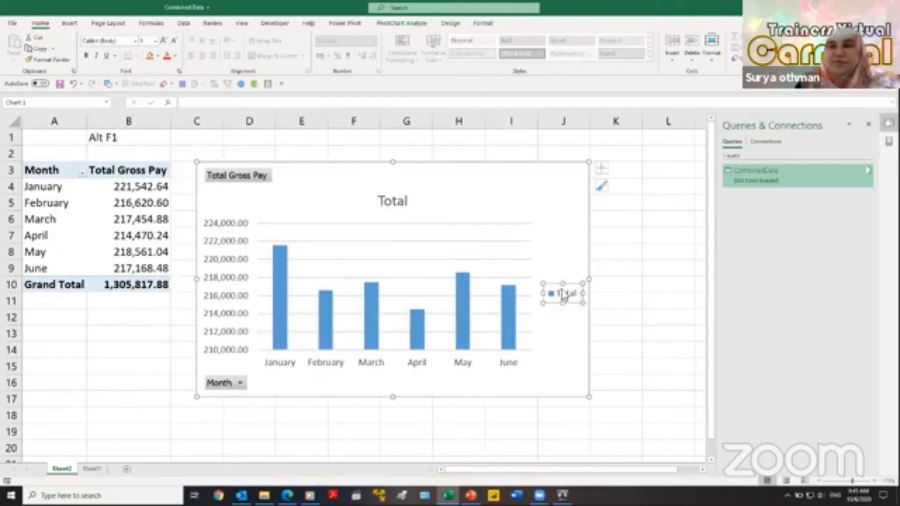
{"action": "key", "text": "Delete"}
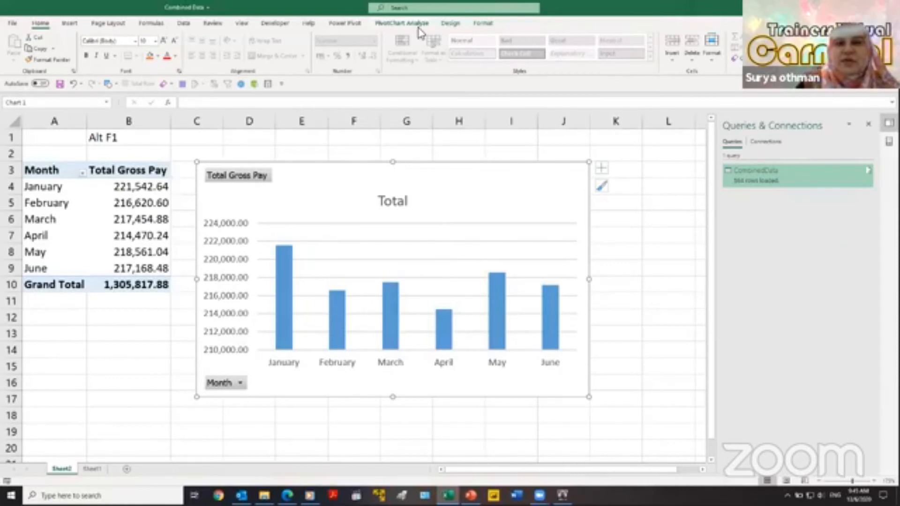
Step: Hide all field buttons on the PivotChart
{"action": "left_click", "coordinate": [393, 24]}
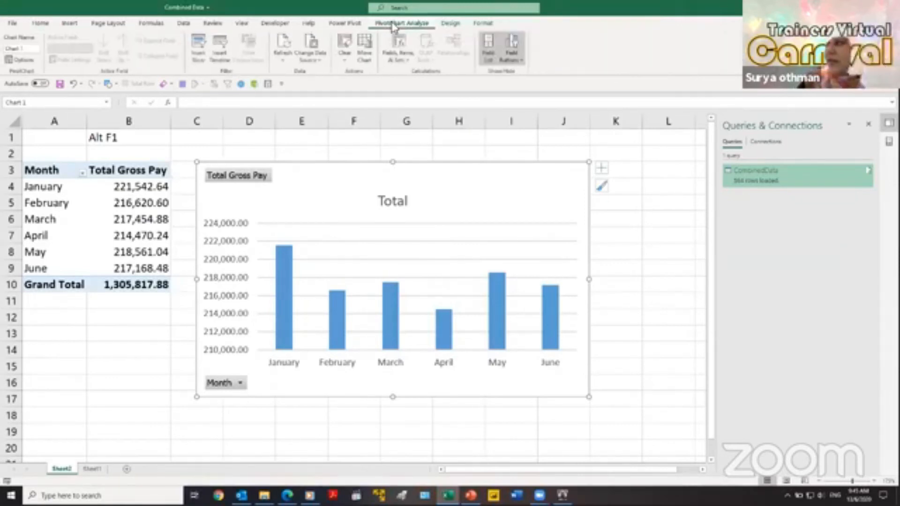
{"action": "left_click", "coordinate": [514, 42]}
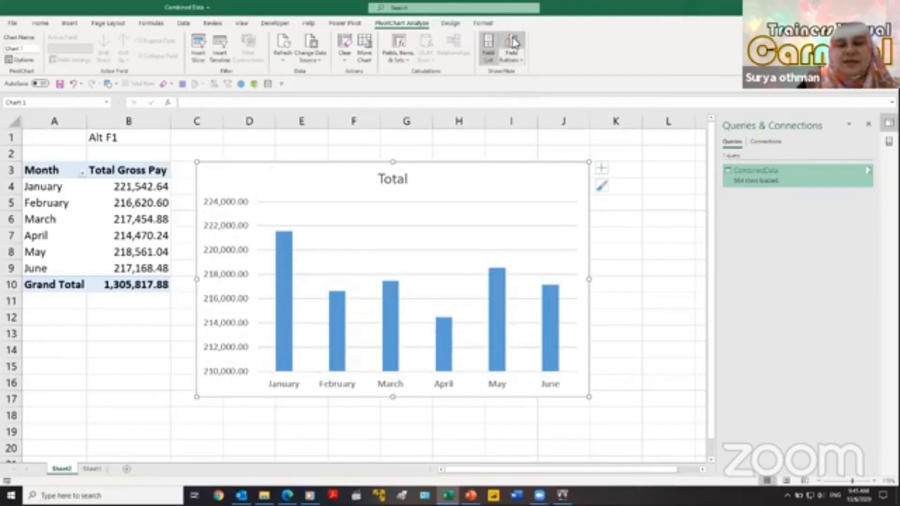
{"action": "left_click", "coordinate": [384, 184]}
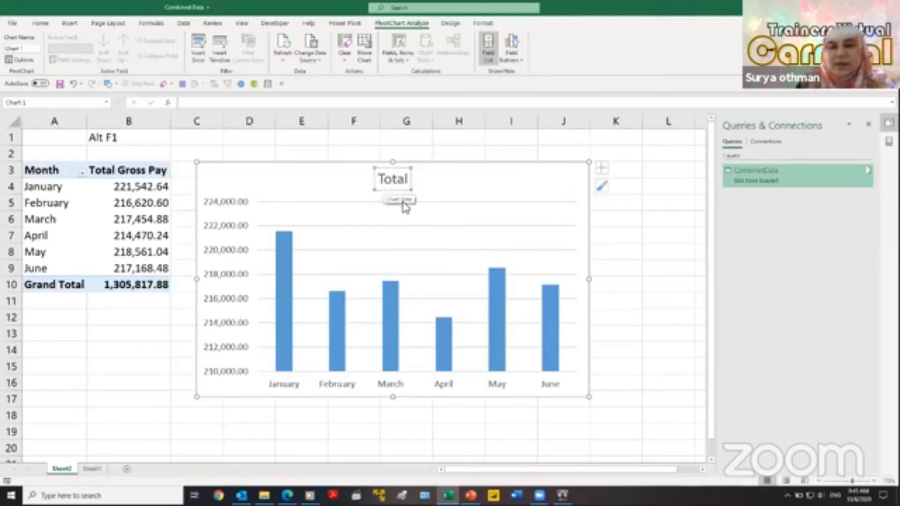
{"action": "type", "text": "="}
{"action": "left_click", "coordinate": [55, 170]}
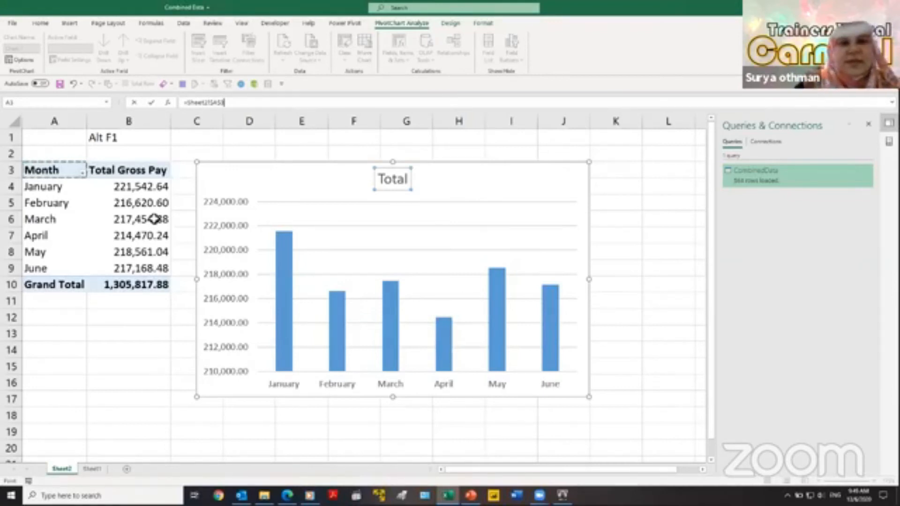
{"action": "key", "text": "Escape"}
Step: Link the PivotChart title to the Month header in cell A3
{"action": "left_click", "coordinate": [396, 195]}
{"action": "left_click", "coordinate": [396, 190]}
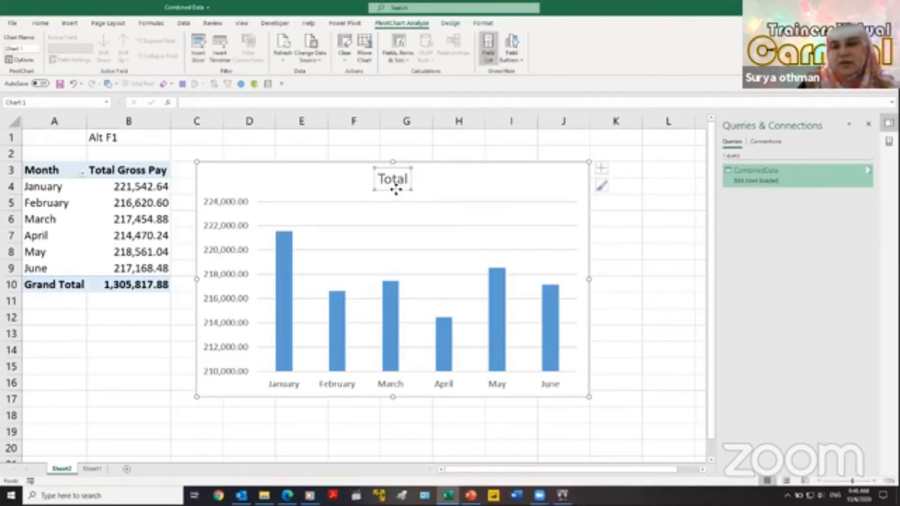
{"action": "type", "text": "="}
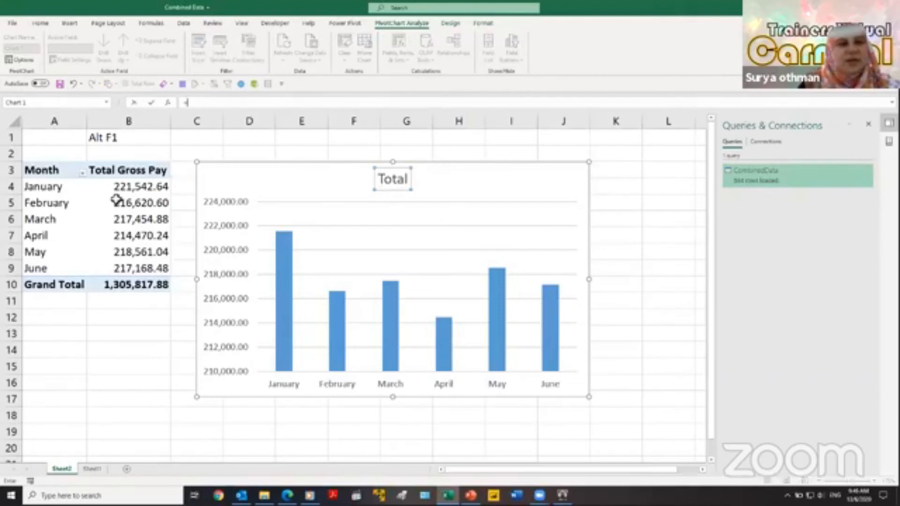
{"action": "left_click", "coordinate": [50, 172]}
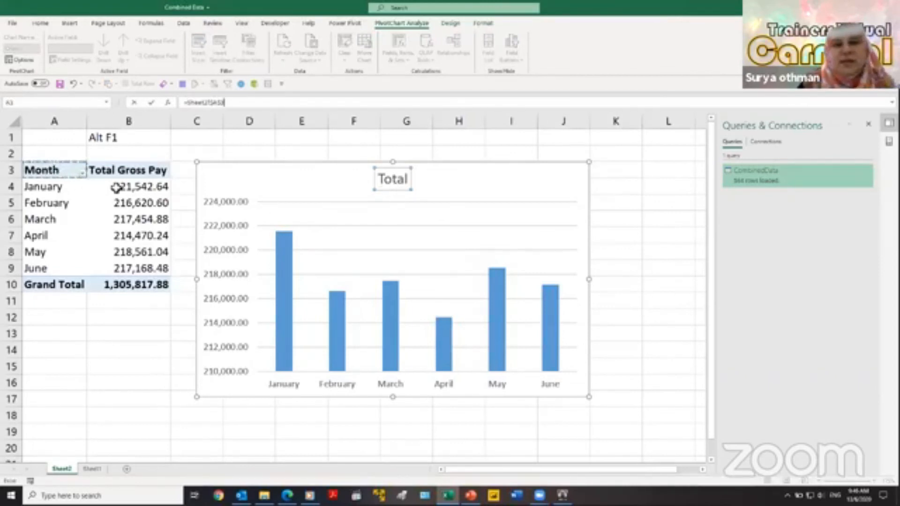
{"action": "key", "text": "Return"}
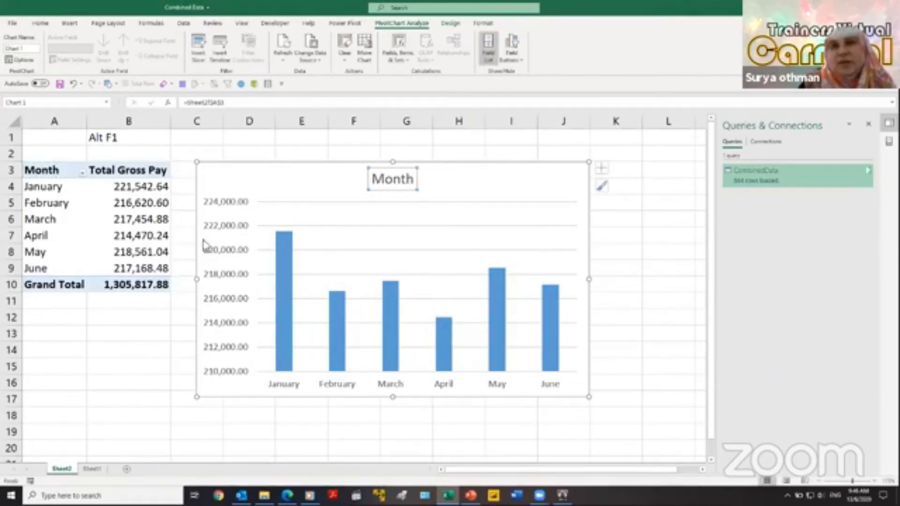
{"action": "left_click", "coordinate": [617, 285]}
{"action": "left_click", "coordinate": [541, 174]}
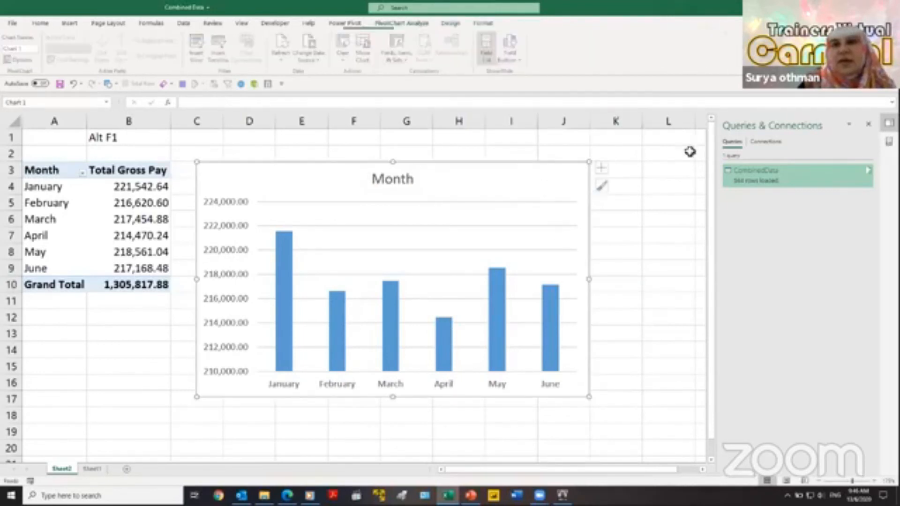
Step: Show the PivotTable's field list and add the DIVISION field as a slicer
{"action": "left_click", "coordinate": [137, 207]}
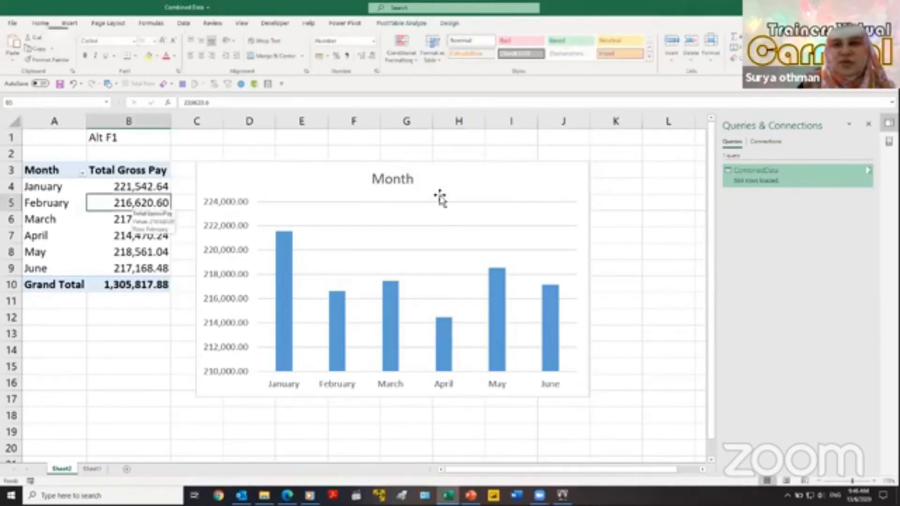
{"action": "left_click", "coordinate": [407, 23]}
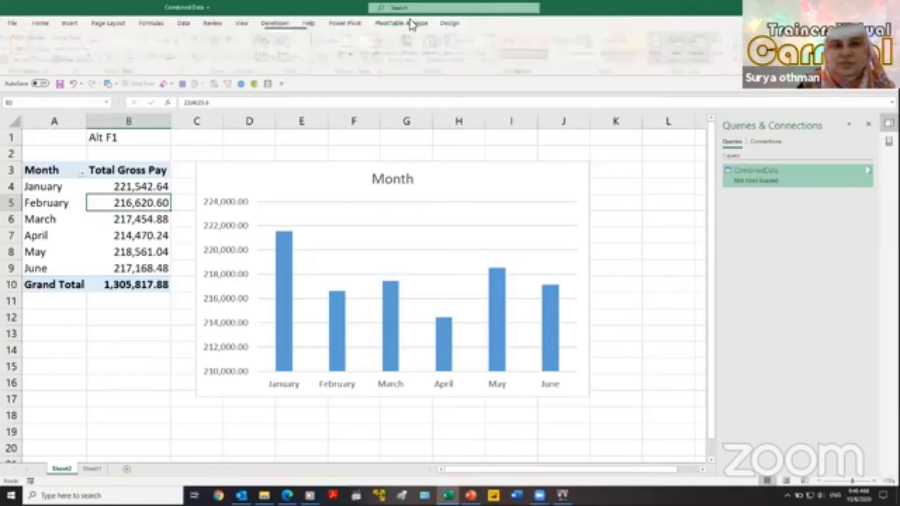
{"action": "left_click", "coordinate": [448, 23]}
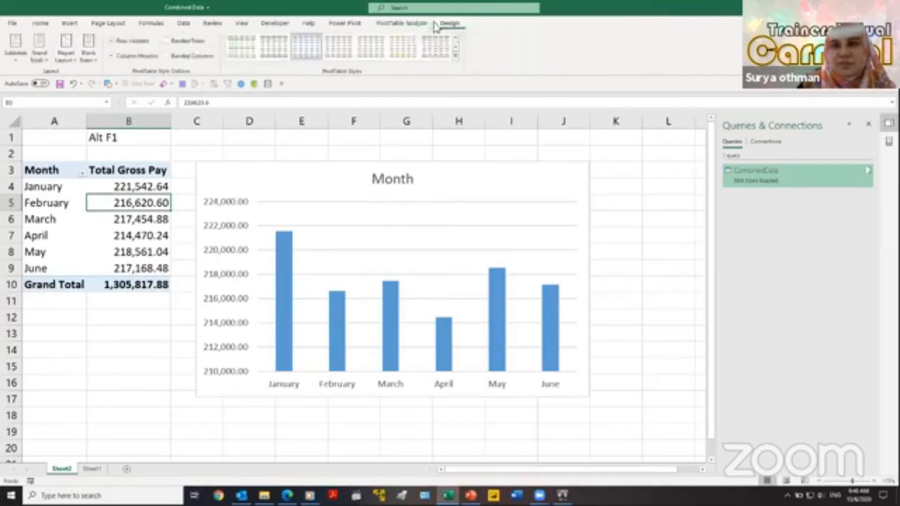
{"action": "left_click", "coordinate": [408, 23]}
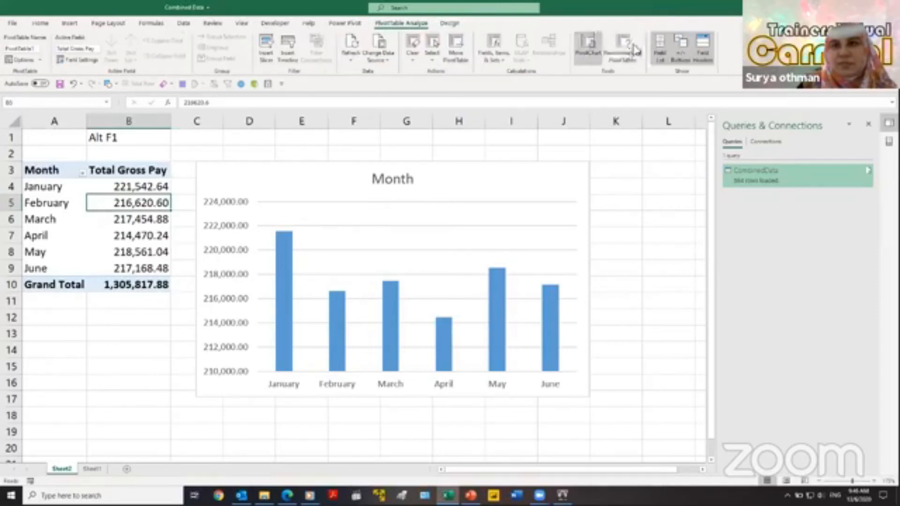
{"action": "left_click", "coordinate": [660, 44]}
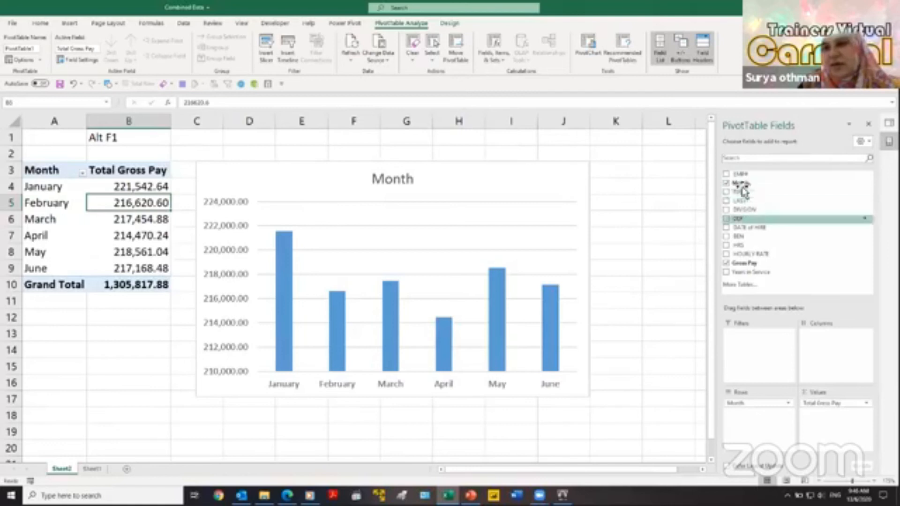
{"action": "right_click", "coordinate": [745, 212]}
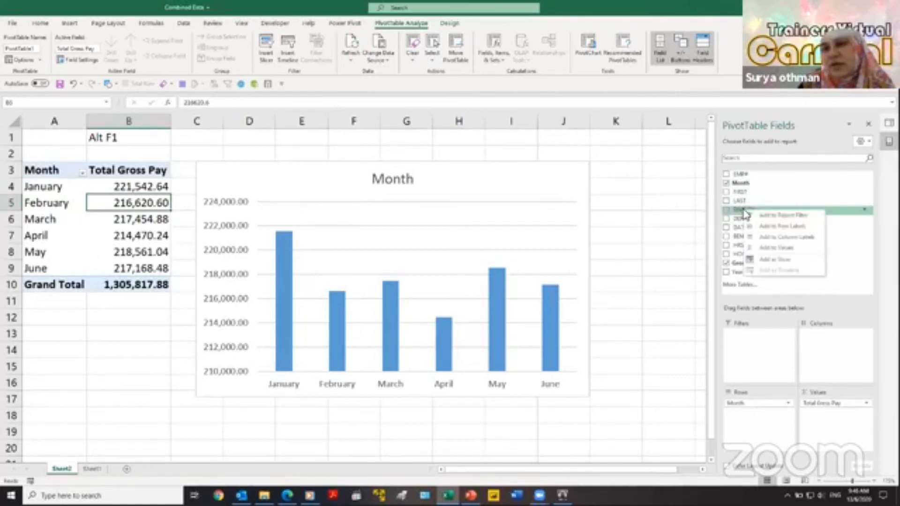
{"action": "left_click", "coordinate": [792, 260]}
Step: Place the DIVISION slicer beside the chart at about columns K to M, narrow the queries pane, and resize the slicer to fit all four divisions
{"action": "left_click_drag", "start_coordinate": [407, 207], "coordinate": [629, 180]}
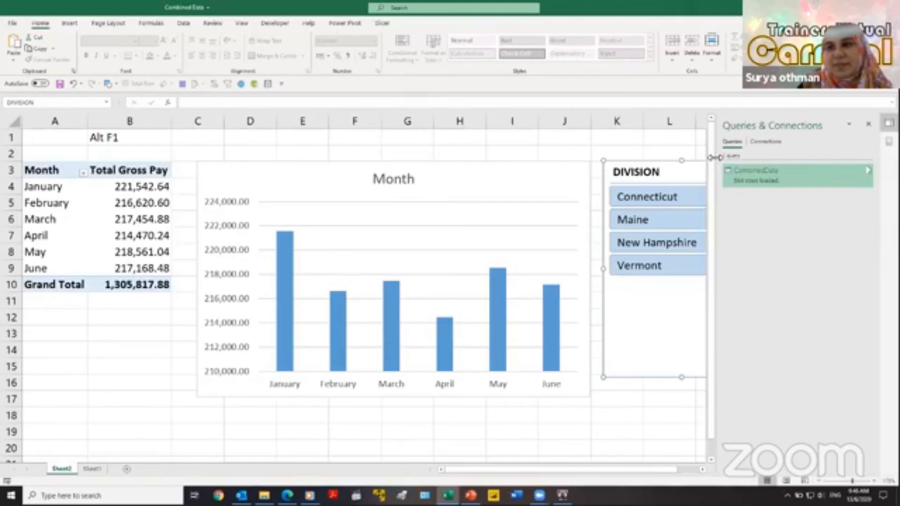
{"action": "left_click_drag", "start_coordinate": [716, 165], "coordinate": [825, 164]}
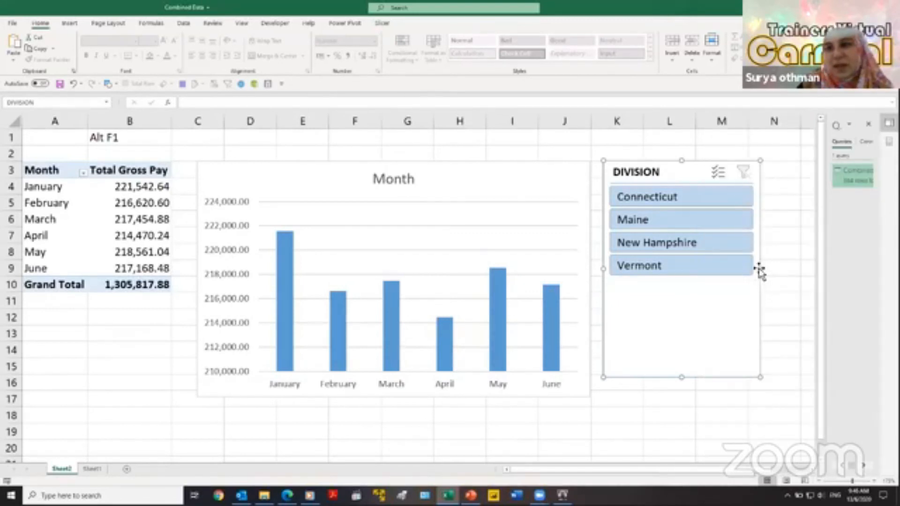
{"action": "left_click_drag", "start_coordinate": [681, 377], "coordinate": [685, 283]}
{"action": "left_click_drag", "start_coordinate": [738, 227], "coordinate": [731, 227]}
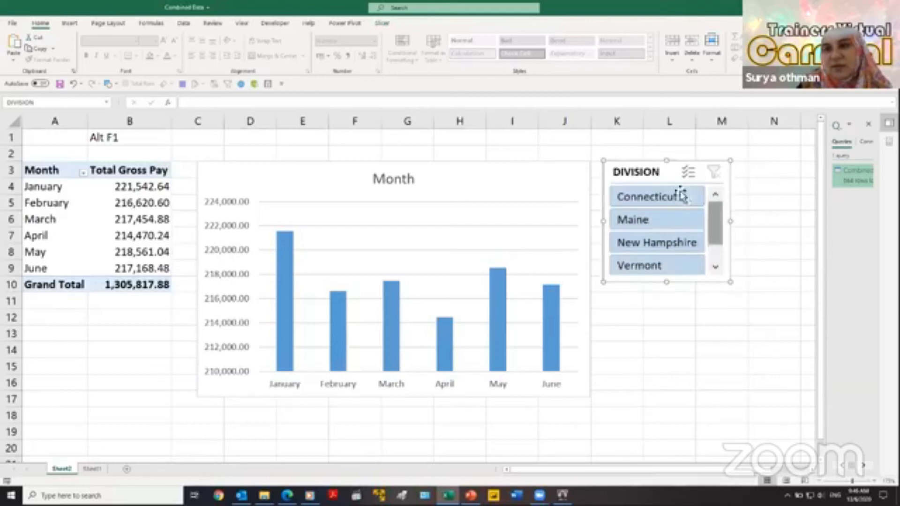
{"action": "left_click_drag", "start_coordinate": [657, 172], "coordinate": [684, 158]}
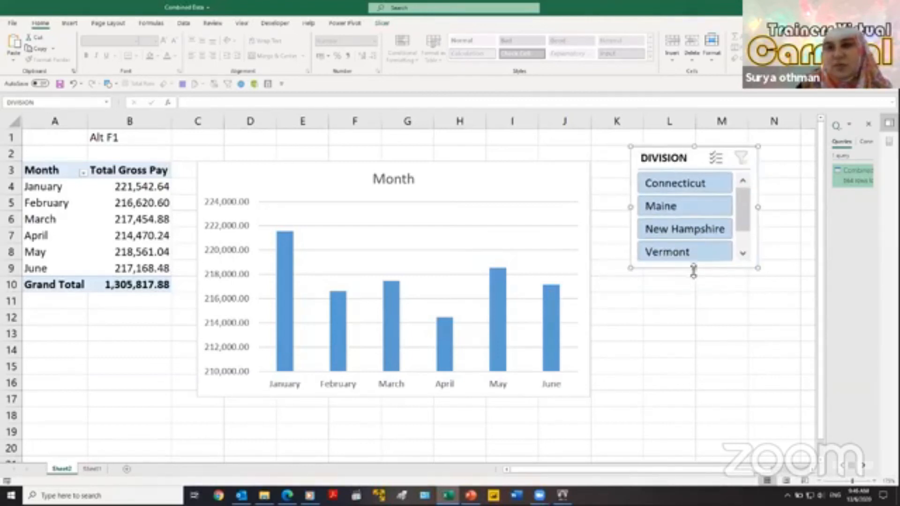
{"action": "left_click_drag", "start_coordinate": [693, 270], "coordinate": [693, 330]}
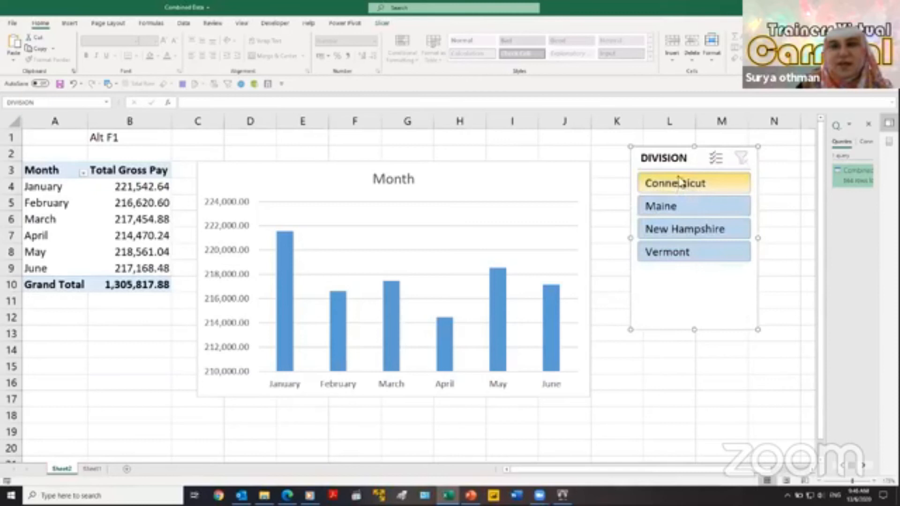
Step: Filter the PivotTable and chart with the slicer by Connecticut, Maine, New Hampshire and Vermont in turn
{"action": "left_click", "coordinate": [676, 185]}
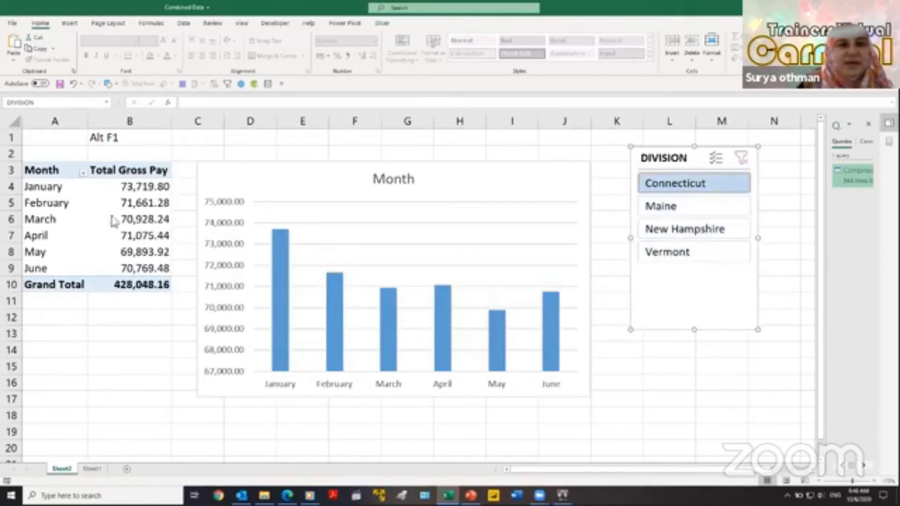
{"action": "left_click", "coordinate": [679, 206]}
{"action": "left_click", "coordinate": [682, 230]}
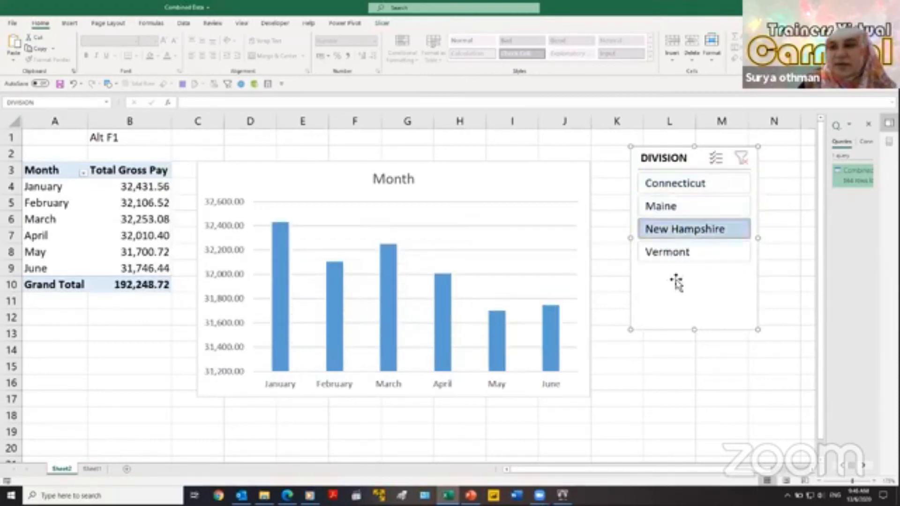
{"action": "left_click", "coordinate": [681, 257]}
{"action": "left_click", "coordinate": [683, 382]}
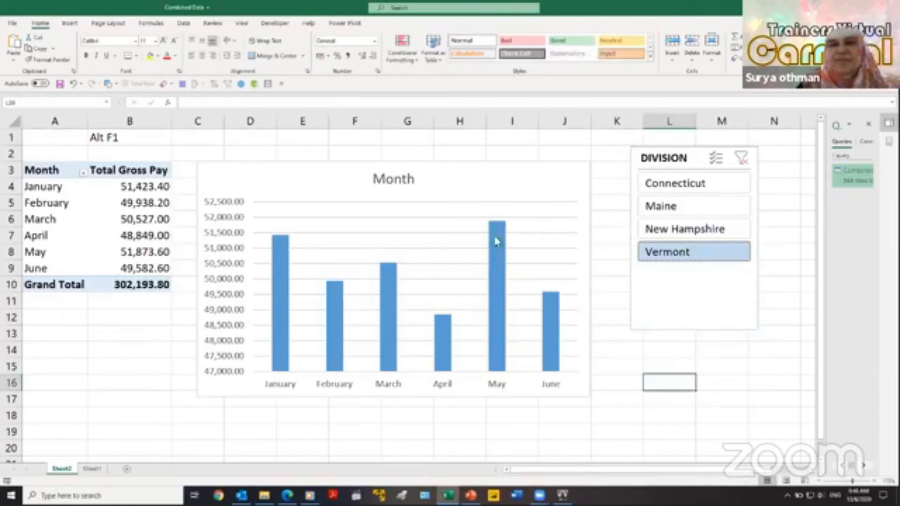
Step: Move the PivotChart up by about one row so its upper edge sits near row 1
{"action": "left_click", "coordinate": [458, 178]}
{"action": "left_click_drag", "start_coordinate": [458, 178], "coordinate": [453, 158]}
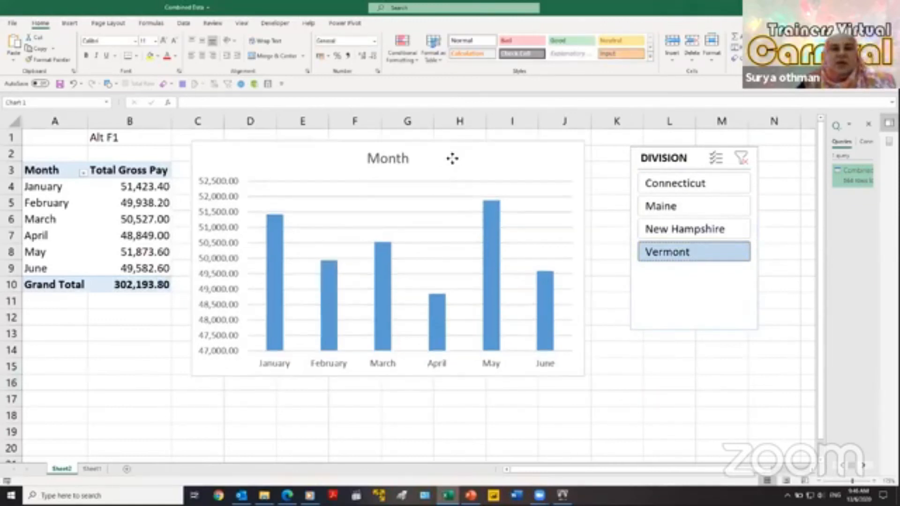
{"action": "left_click", "coordinate": [626, 349]}
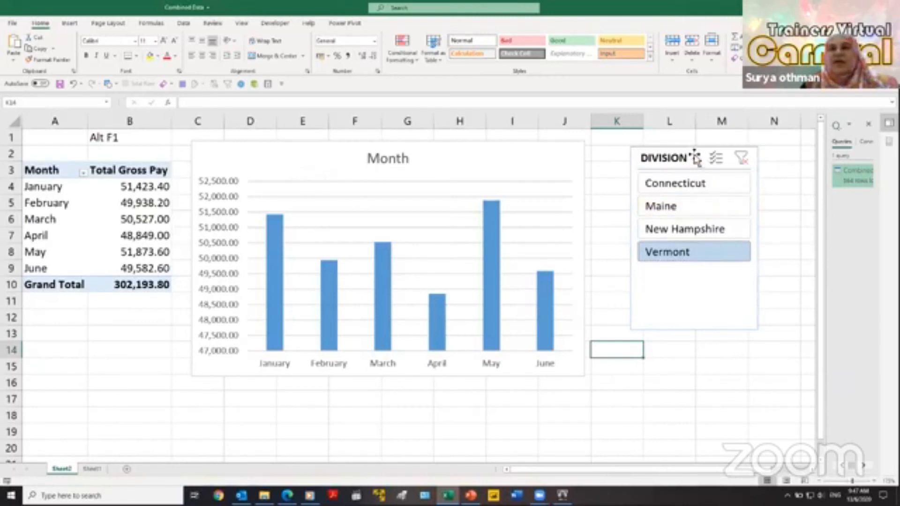
Step: Clear the DIVISION slicer filter and save the workbook
{"action": "left_click", "coordinate": [742, 158]}
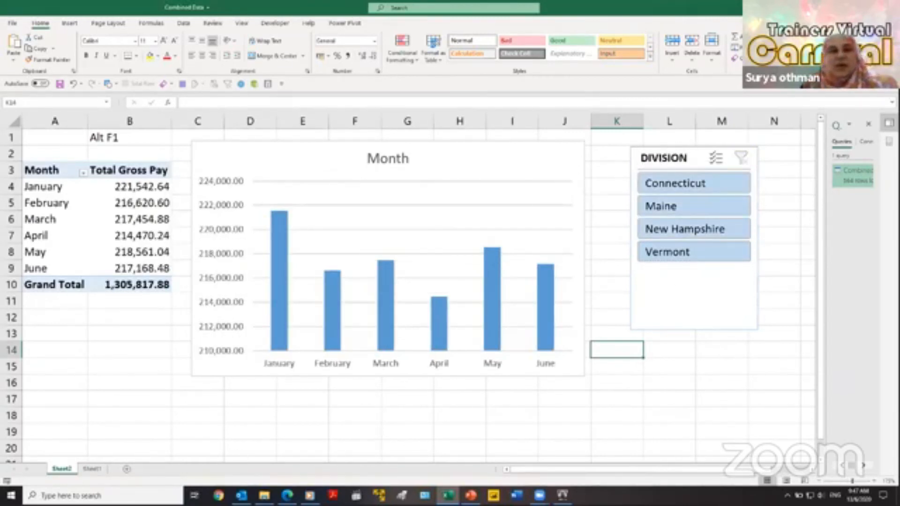
{"action": "left_click", "coordinate": [97, 426]}
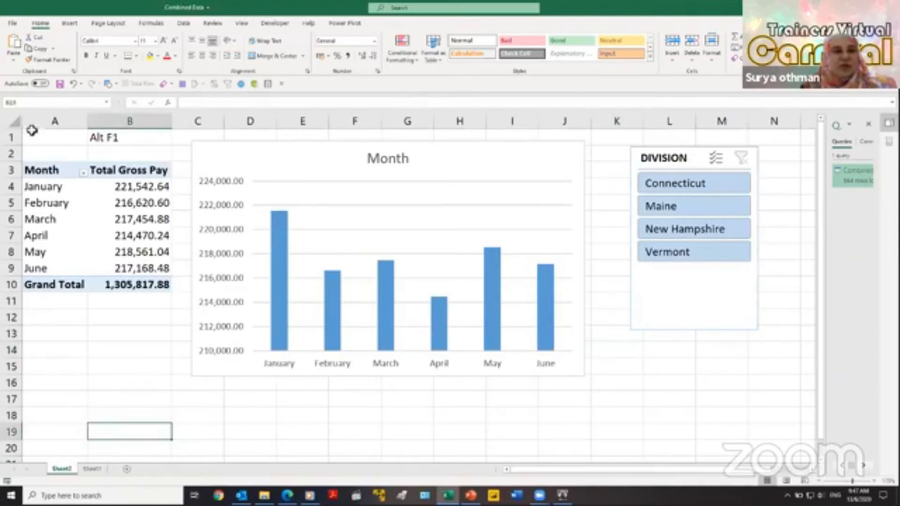
{"action": "left_click", "coordinate": [59, 83]}
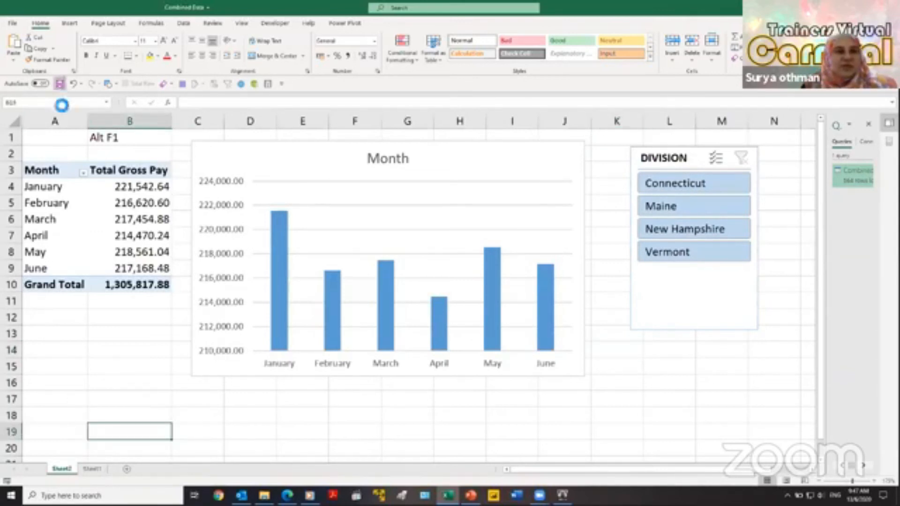
Step: Rename Sheet1, which holds the payroll records, as Combined Data
{"action": "double_click", "coordinate": [97, 474]}
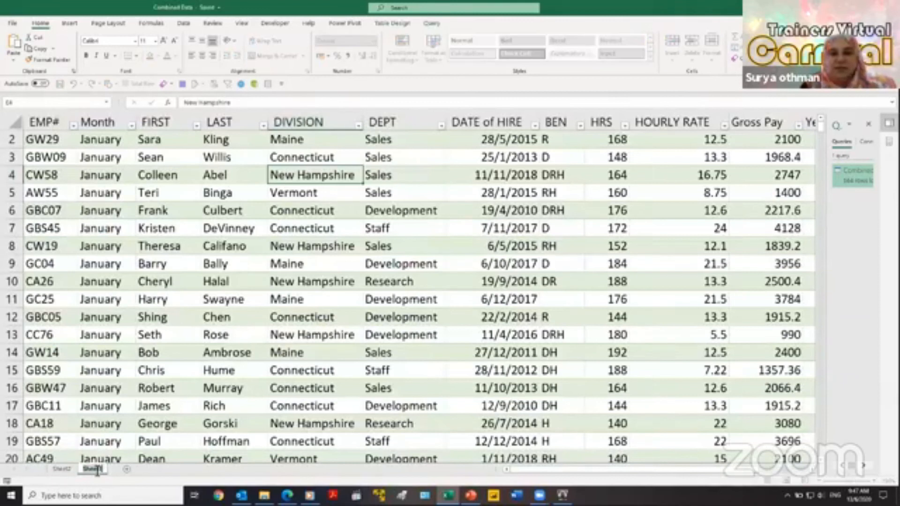
{"action": "type", "text": "Combined"}
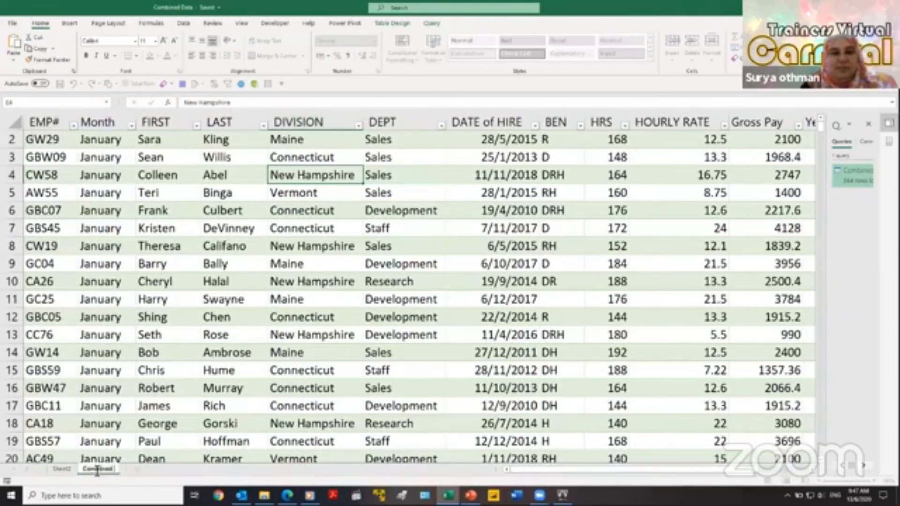
{"action": "type", "text": " Data"}
{"action": "key", "text": "Return"}
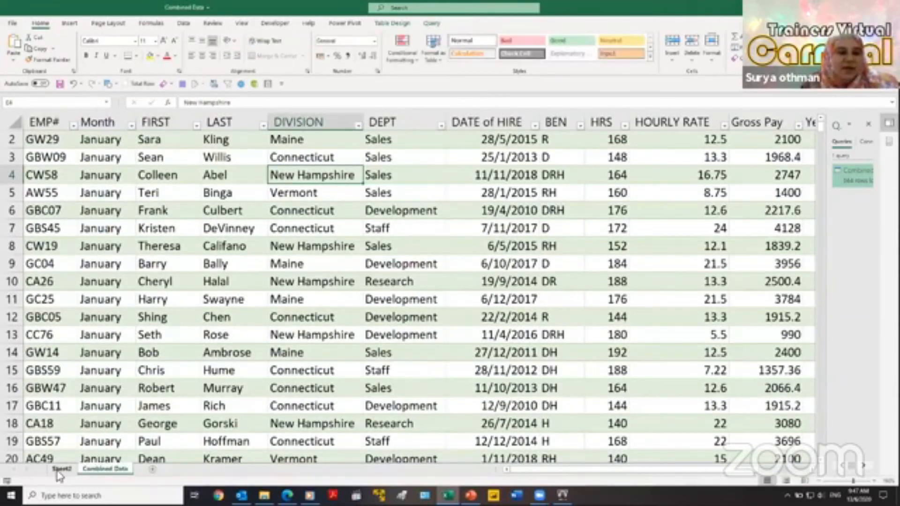
Step: Rename Sheet2, which holds the PivotTable and chart, as Visual Report
{"action": "left_click", "coordinate": [61, 470]}
{"action": "double_click", "coordinate": [74, 471]}
{"action": "type", "text": "Visual"}
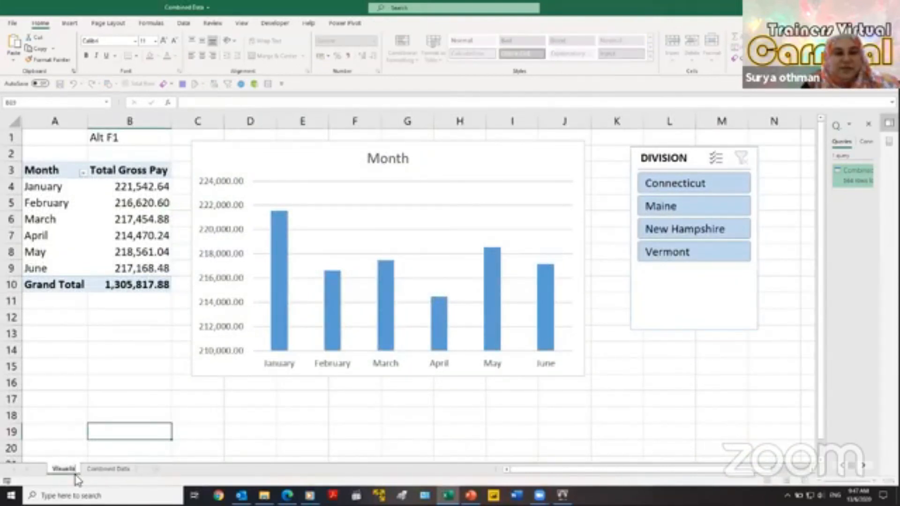
{"action": "key", "text": "Return"}
{"action": "type", "text": "Report"}
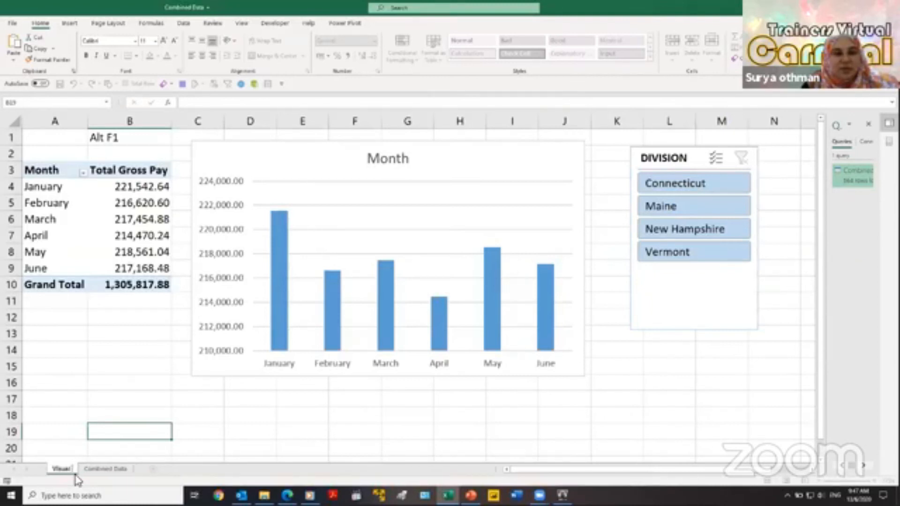
{"action": "key", "text": "Return"}
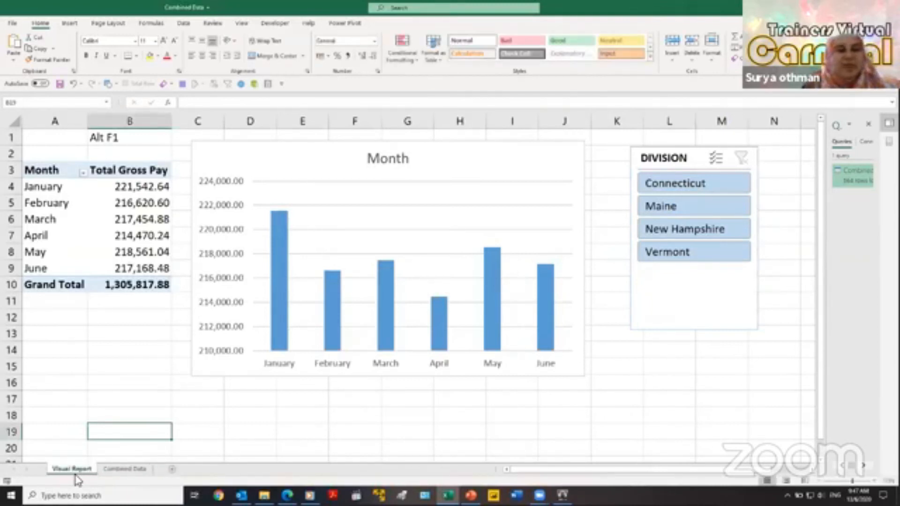
{"action": "left_click", "coordinate": [211, 443]}
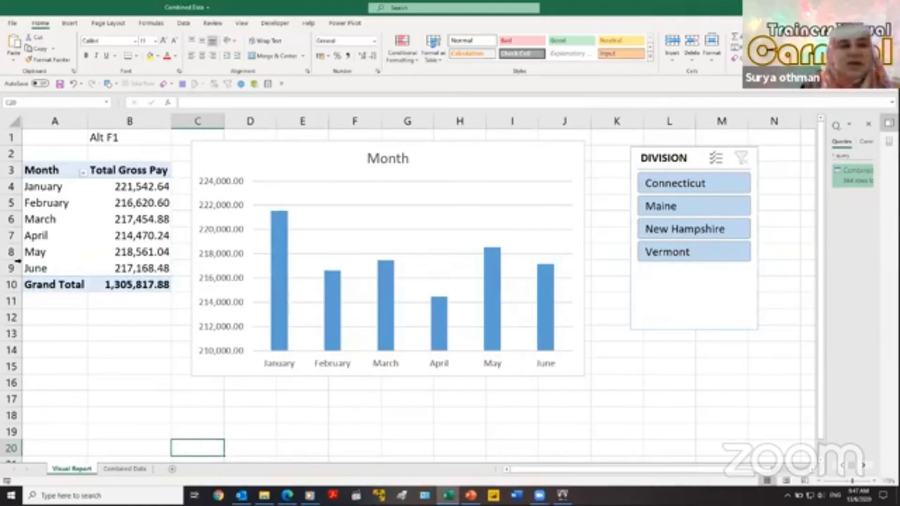
Step: Switch to File Explorer and open the July Payroll workbook from the Extract Transform and Load with Ease folder
{"action": "left_click", "coordinate": [57, 315]}
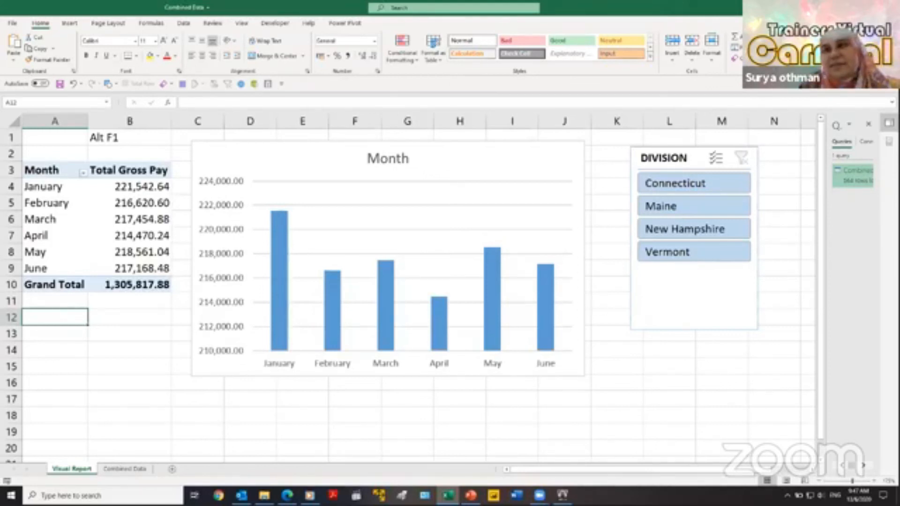
{"action": "key", "text": "alt+Tab"}
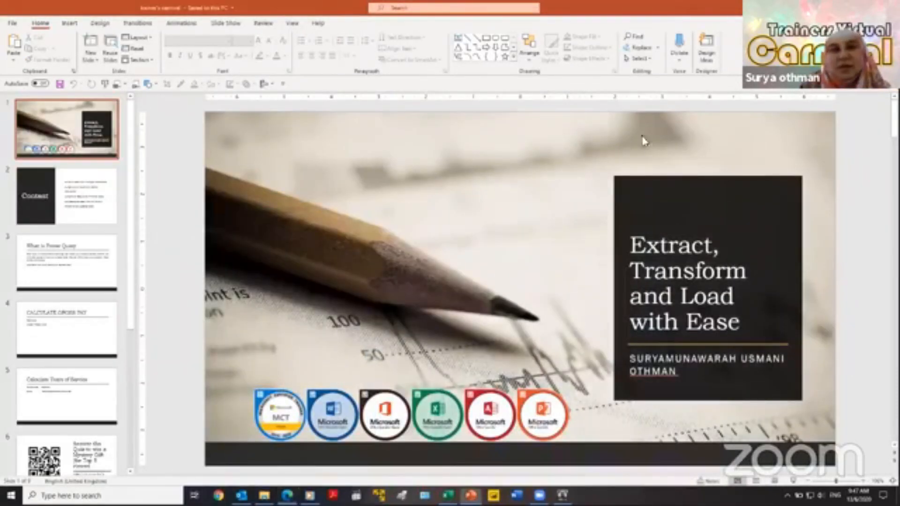
{"action": "key", "text": "super+d"}
{"action": "double_click", "coordinate": [134, 222]}
{"action": "left_click", "coordinate": [253, 258]}
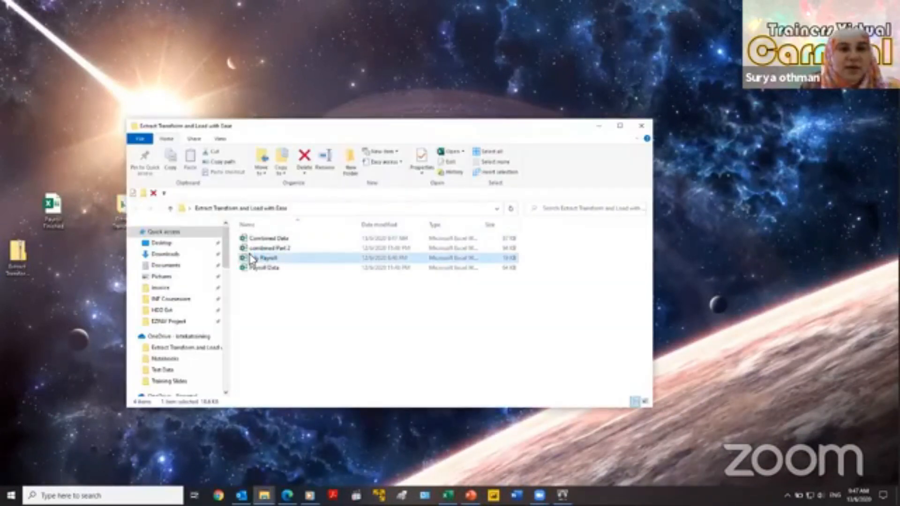
{"action": "double_click", "coordinate": [253, 258]}
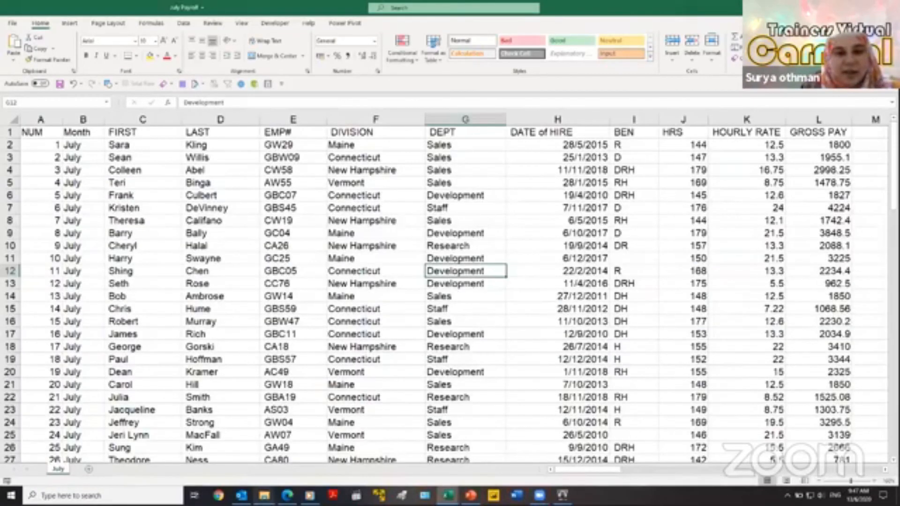
Step: Return to the Extract Transform and Load with Ease folder and open the Payroll Data workbook
{"action": "mouse_move", "coordinate": [265, 496]}
{"action": "left_click", "coordinate": [290, 464]}
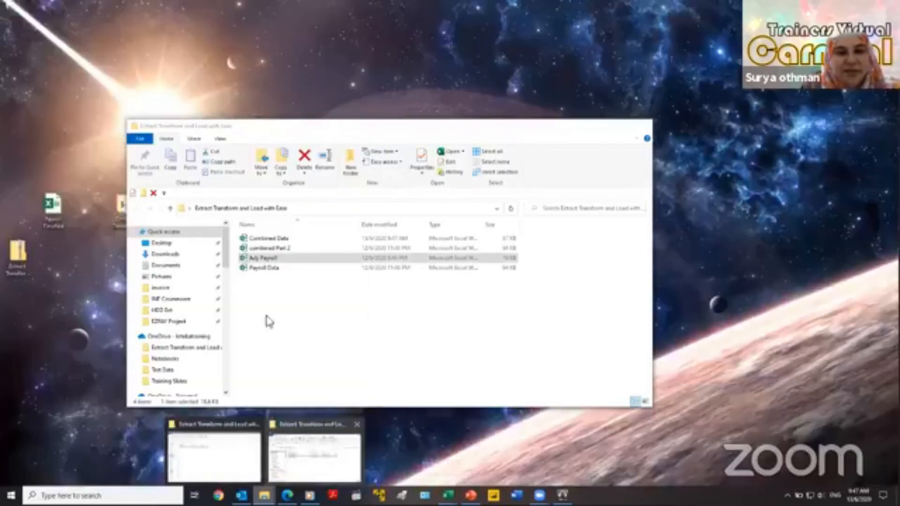
{"action": "double_click", "coordinate": [271, 270]}
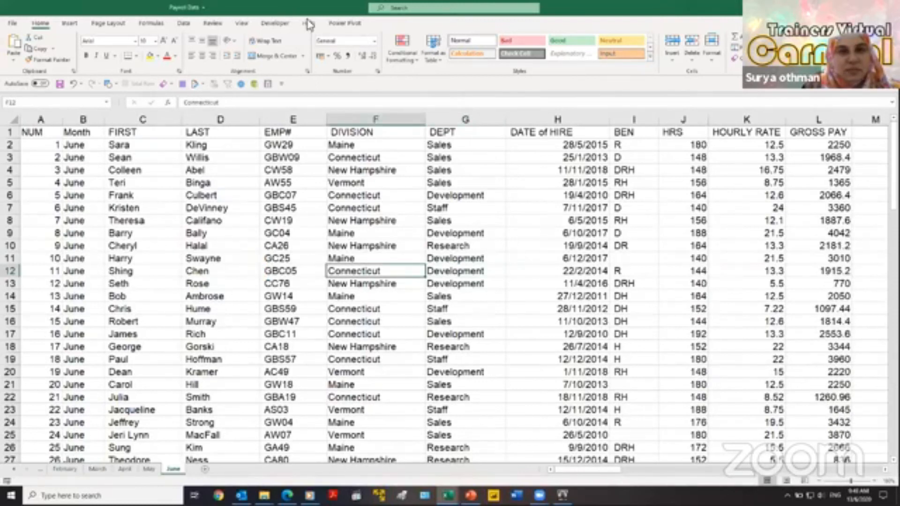
Step: Place Payroll Data and July Payroll side by side, move the July sheet into Payroll Data after June, and save and close Payroll Data
{"action": "left_click_drag", "start_coordinate": [308, 20], "coordinate": [1, 63]}
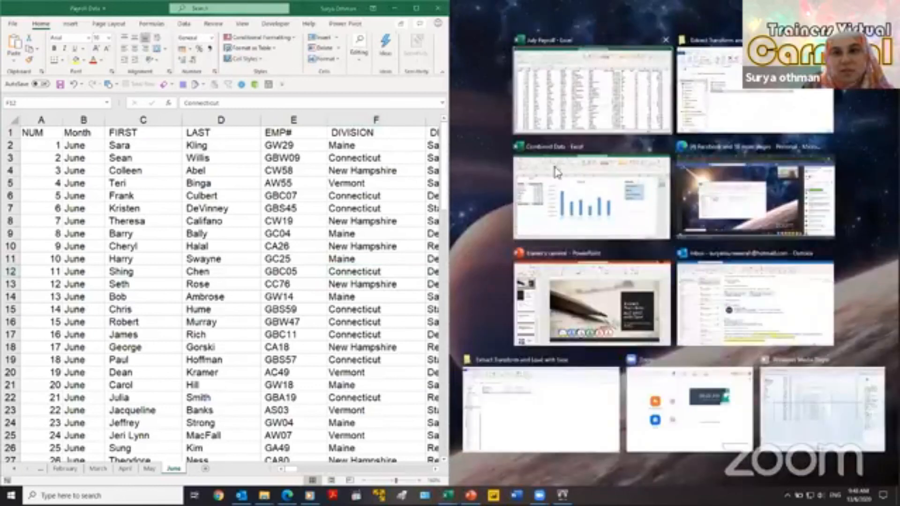
{"action": "left_click", "coordinate": [586, 94]}
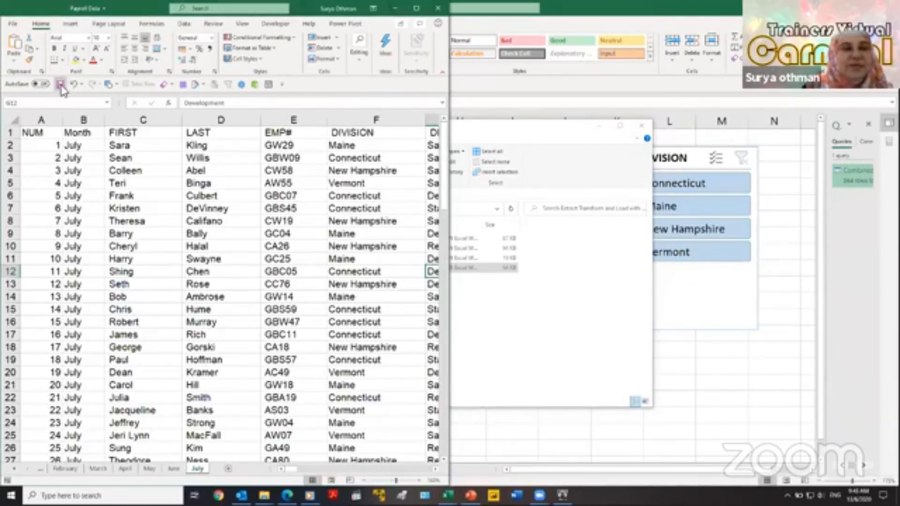
{"action": "left_click", "coordinate": [60, 85]}
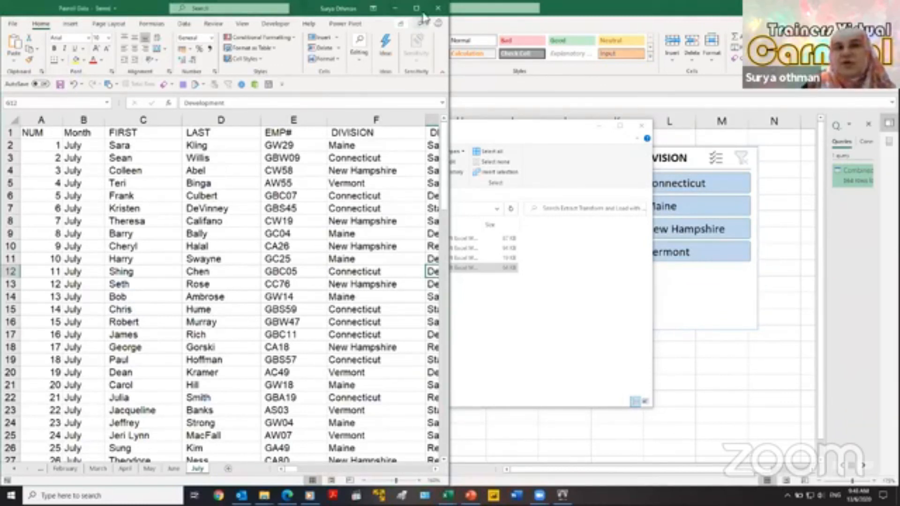
{"action": "left_click", "coordinate": [438, 8]}
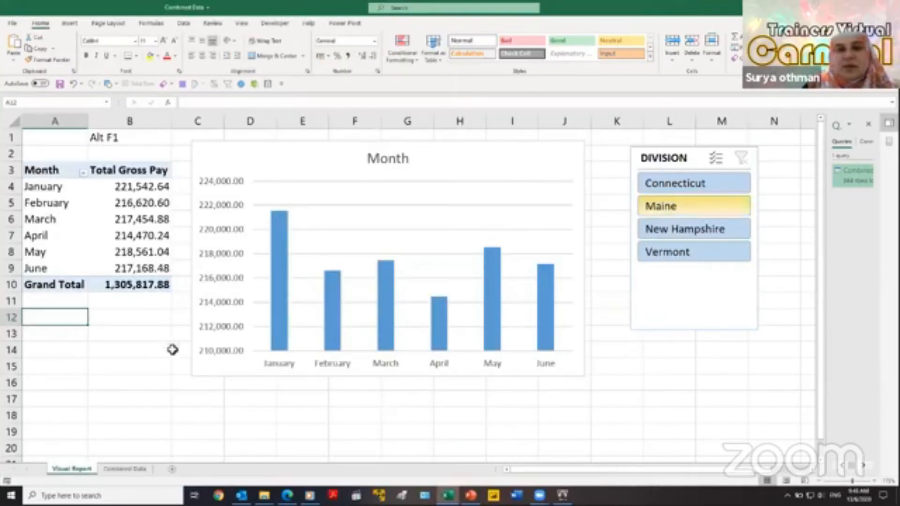
Step: Refresh all data connections in Combined Data, and refresh the PivotTable on Visual Report to include the July payroll
{"action": "left_click", "coordinate": [184, 23]}
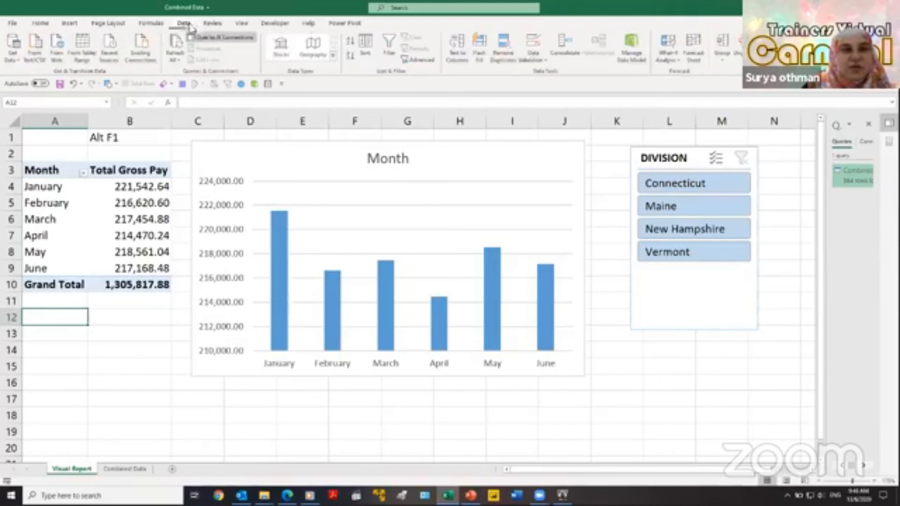
{"action": "left_click", "coordinate": [174, 47]}
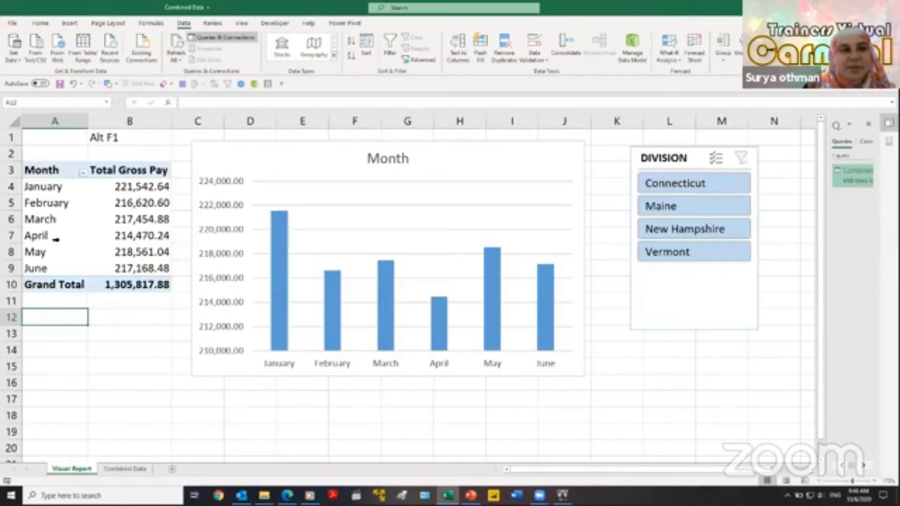
{"action": "left_click", "coordinate": [41, 253]}
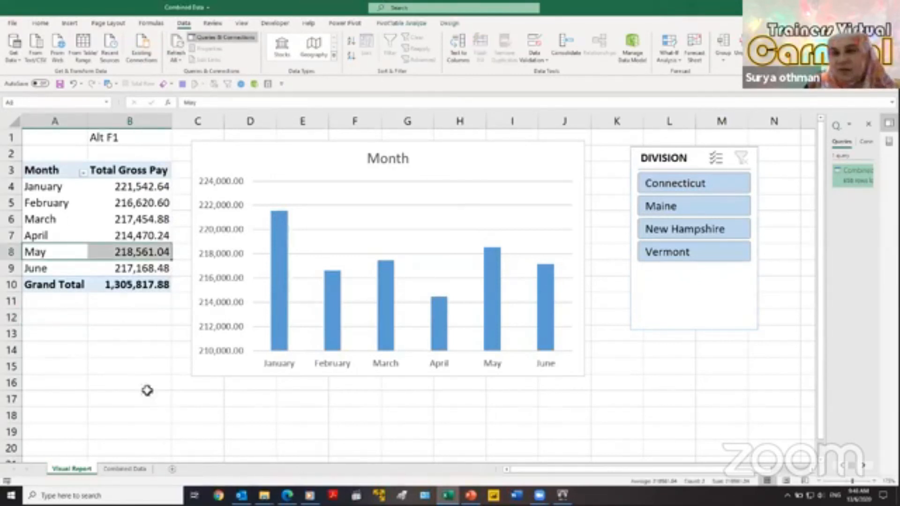
{"action": "right_click", "coordinate": [55, 254]}
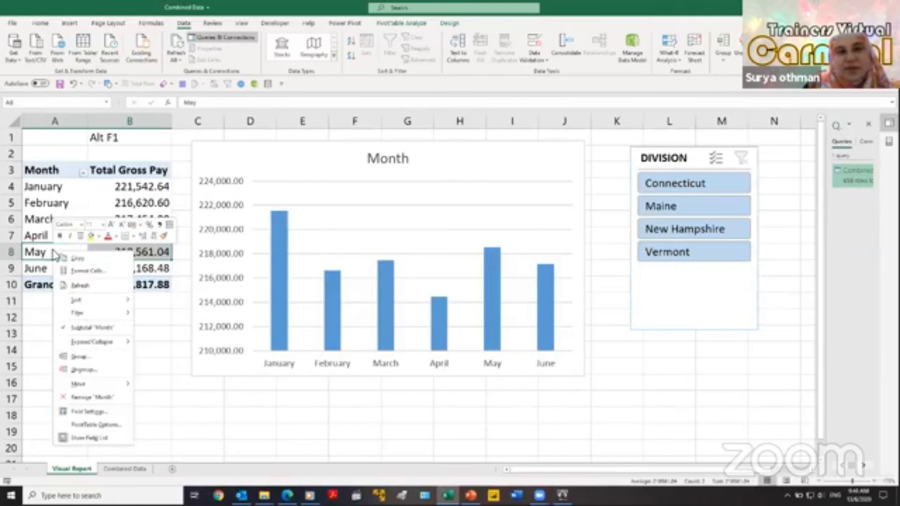
{"action": "left_click", "coordinate": [80, 285]}
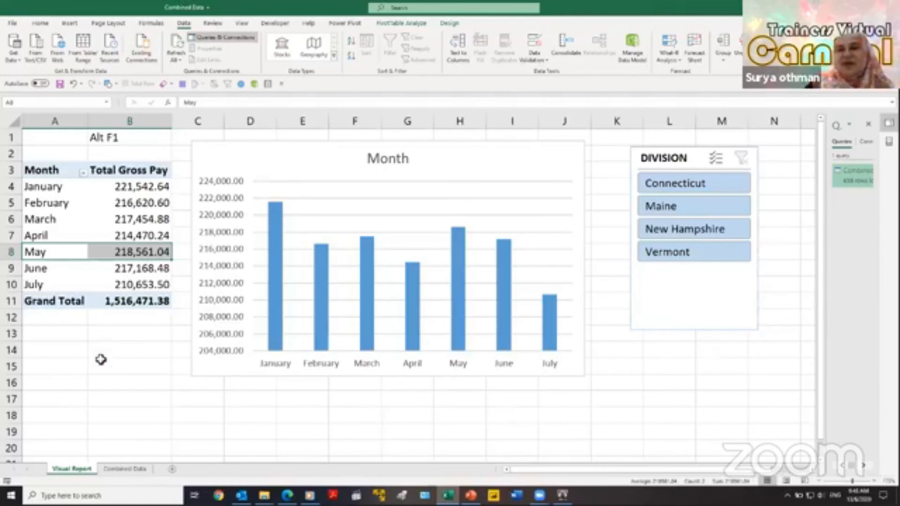
{"action": "left_click", "coordinate": [75, 238]}
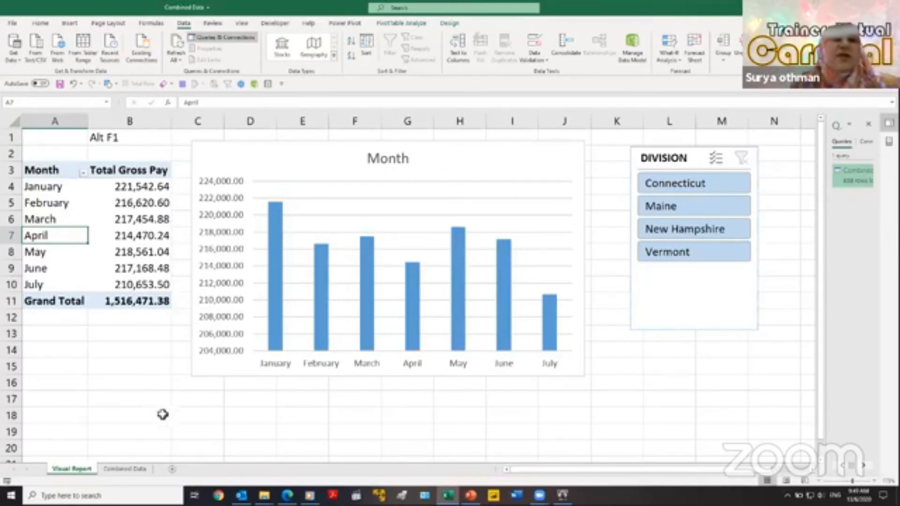
{"action": "left_click", "coordinate": [131, 270]}
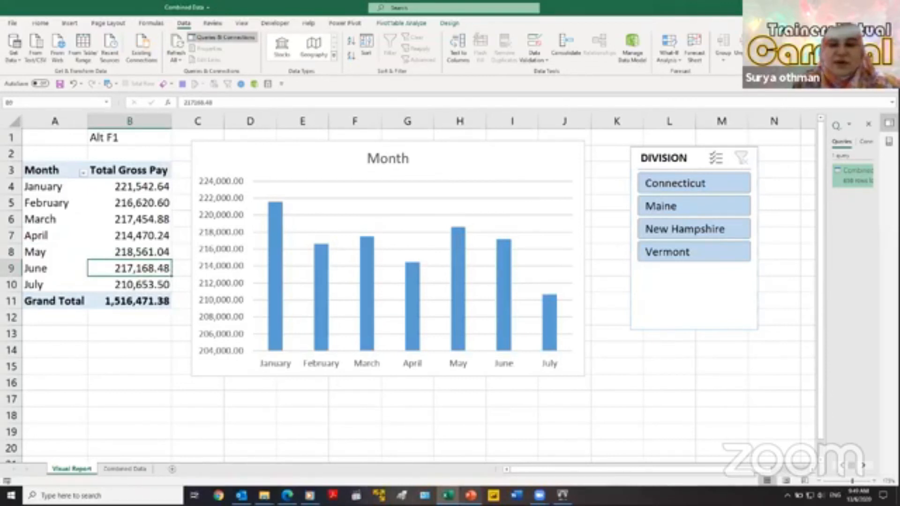
Step: Switch to the PowerPoint presentation and look through its slide thumbnails down to the quiz and follow-along files slides
{"action": "left_click", "coordinate": [470, 496]}
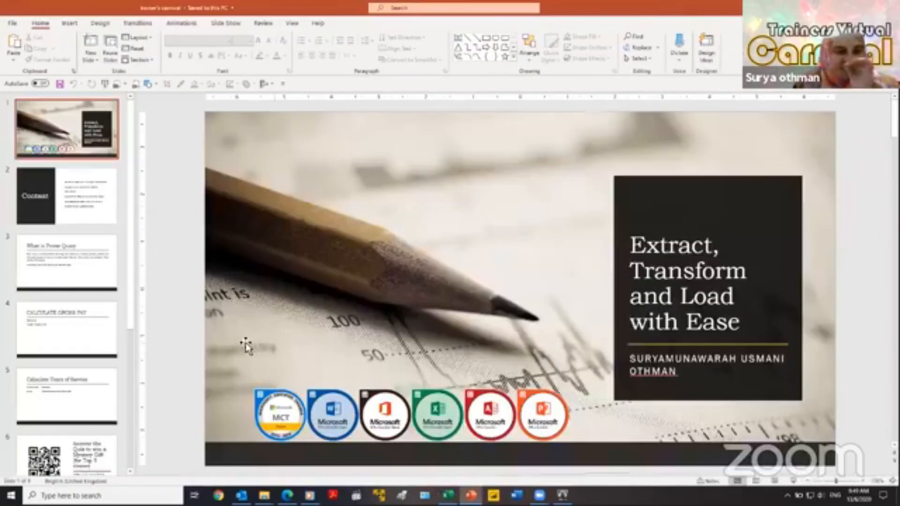
{"action": "scroll", "coordinate": [84, 349], "scroll_direction": "down", "scroll_amount": 1}
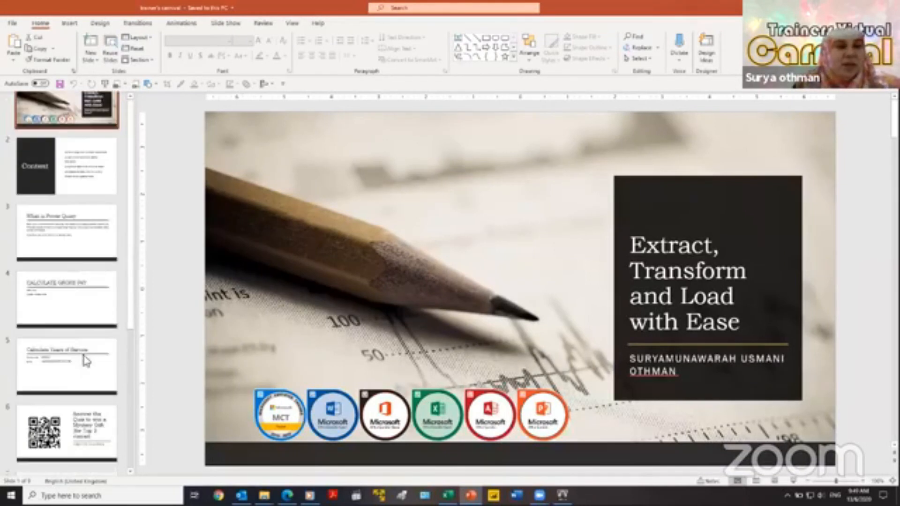
{"action": "scroll", "coordinate": [91, 352], "scroll_direction": "down", "scroll_amount": 1}
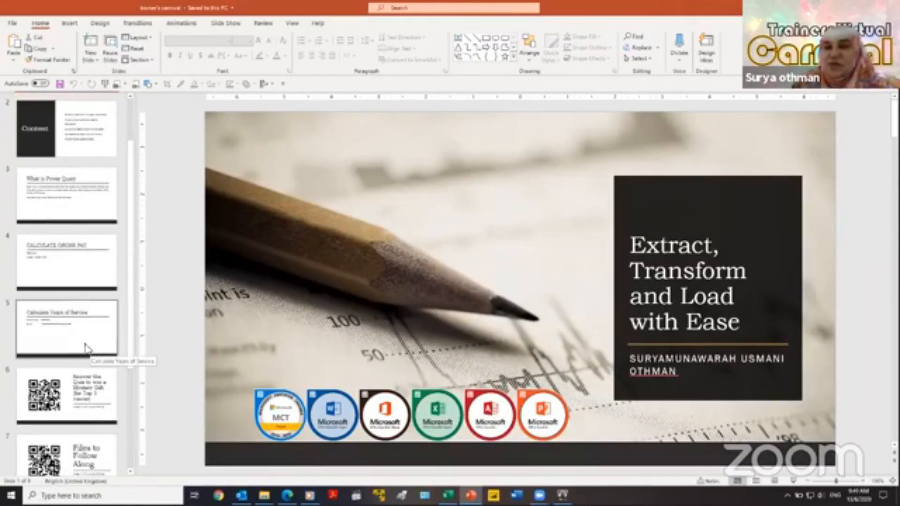